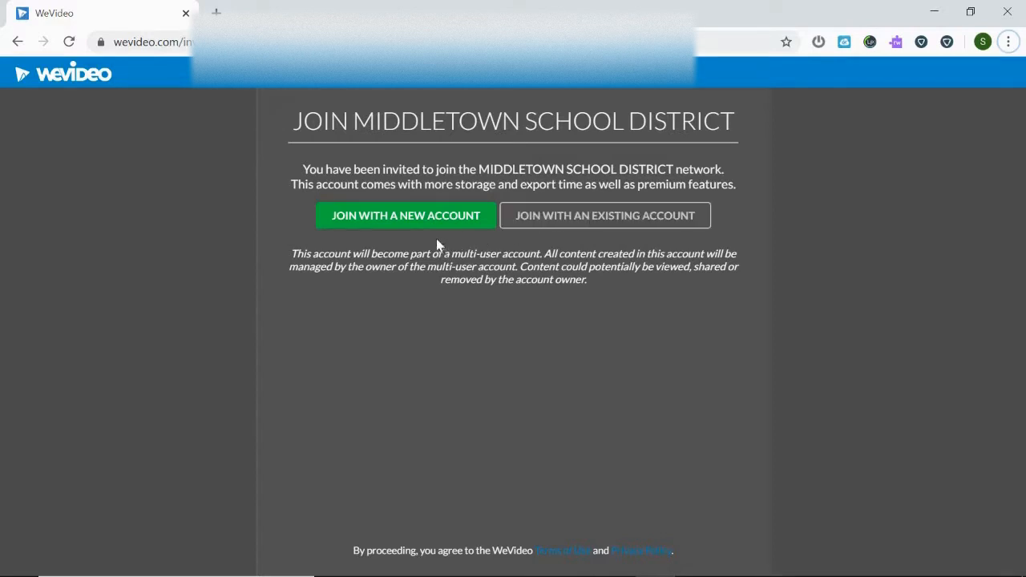
# Join the Middletown School District network with a new account using Google sign-up, accept the summary and start creating
pyautogui.click(408, 216)
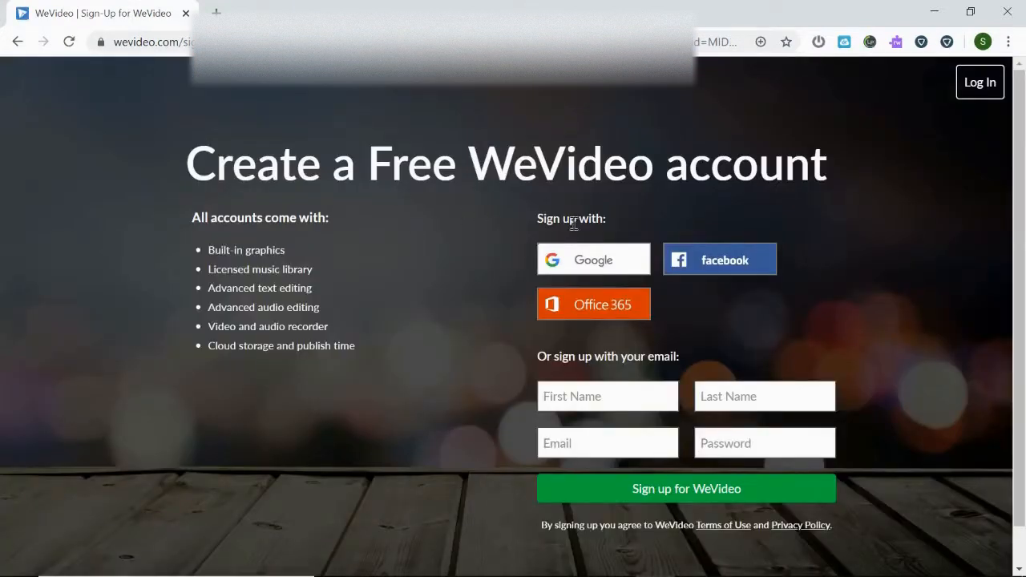
pyautogui.click(596, 262)
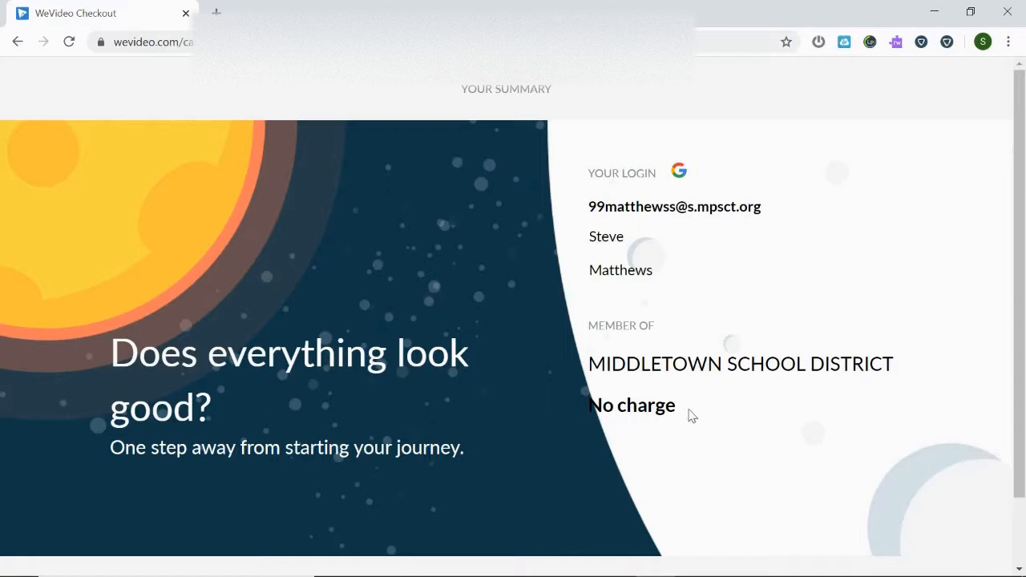
pyautogui.scroll(-2, 691, 416)
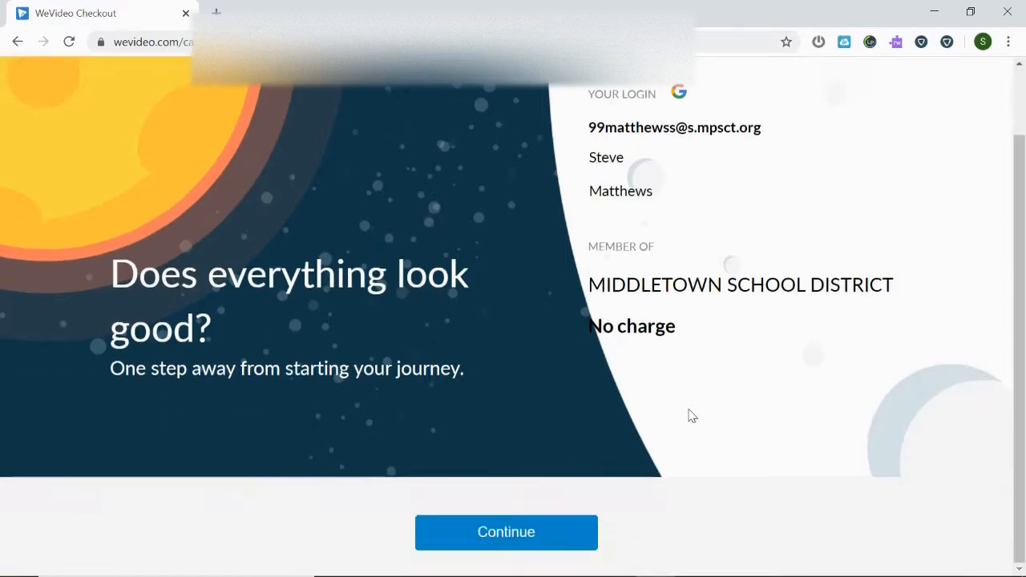
pyautogui.click(574, 545)
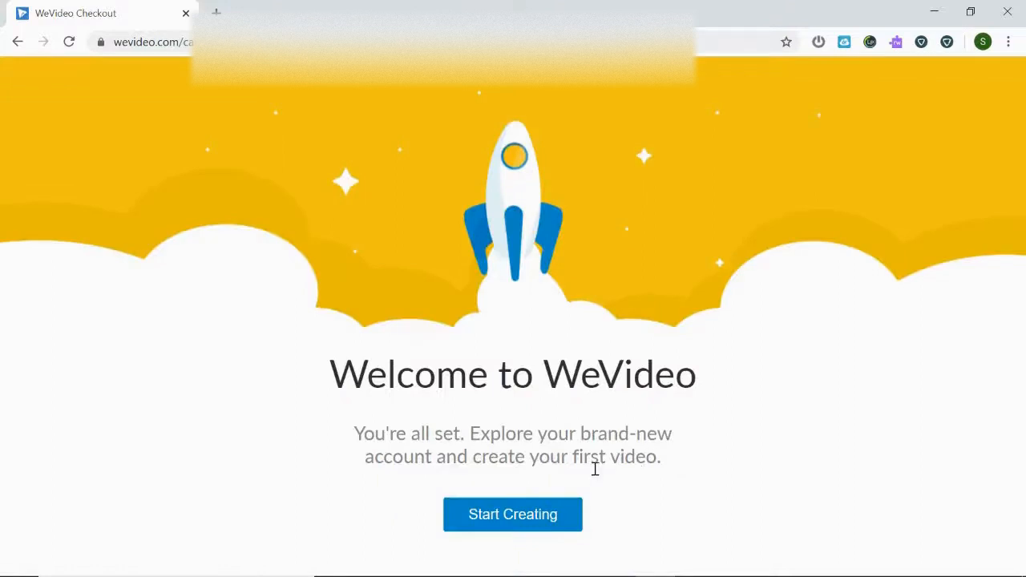
pyautogui.click(539, 517)
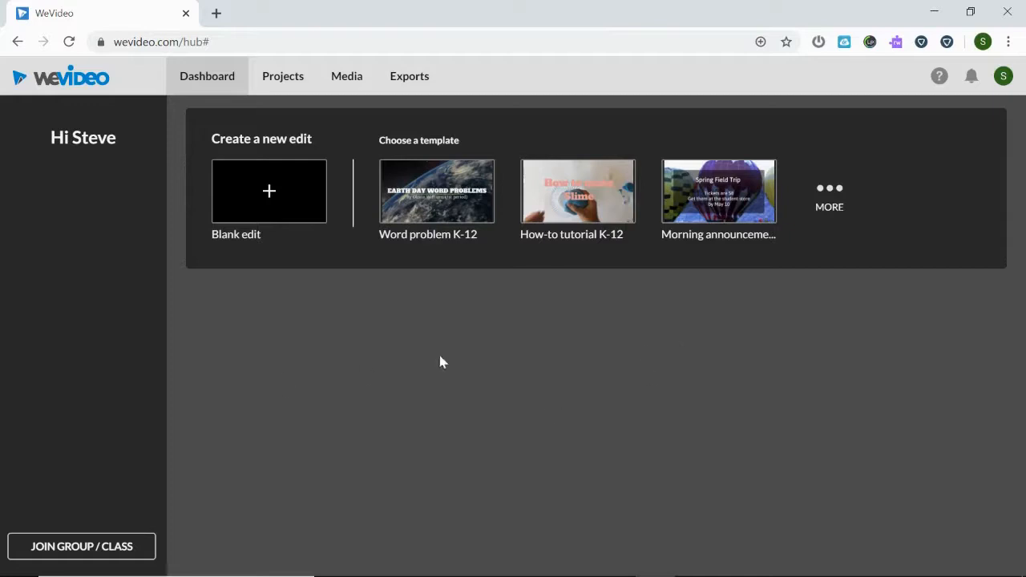
# Create a blank edit and reduce the browser page zoom to 90%
pyautogui.click(310, 196)
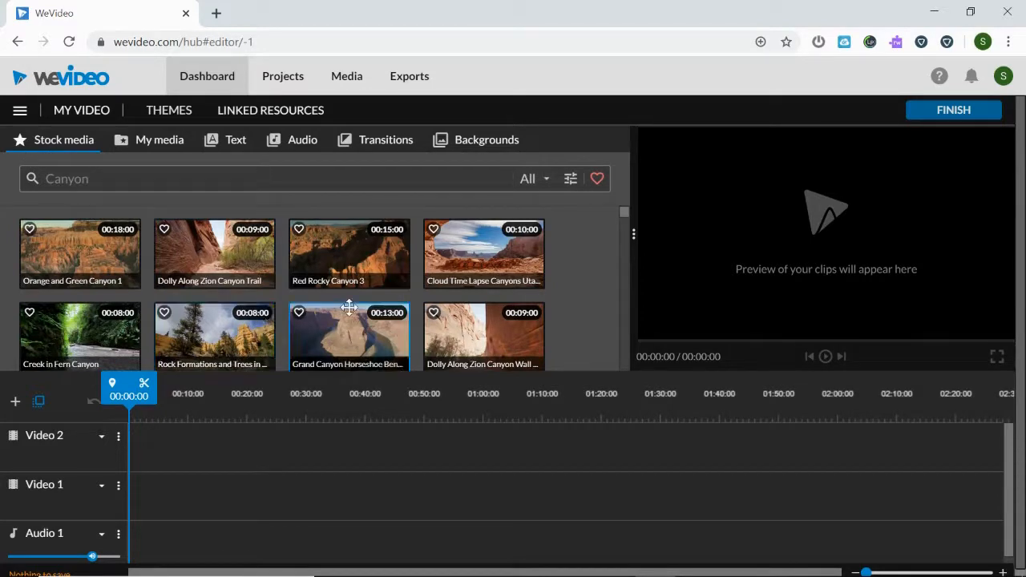
pyautogui.hotkey('ctrl', '-')
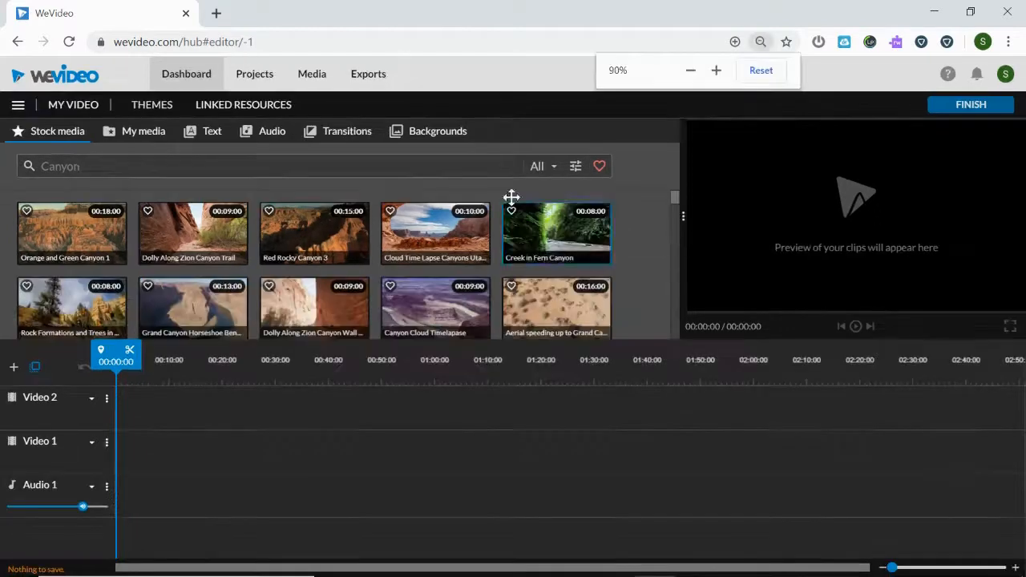
# Browse the canyon stock media to examine the available video clips, photos and audio tracks
pyautogui.scroll(-1, 249, 228)
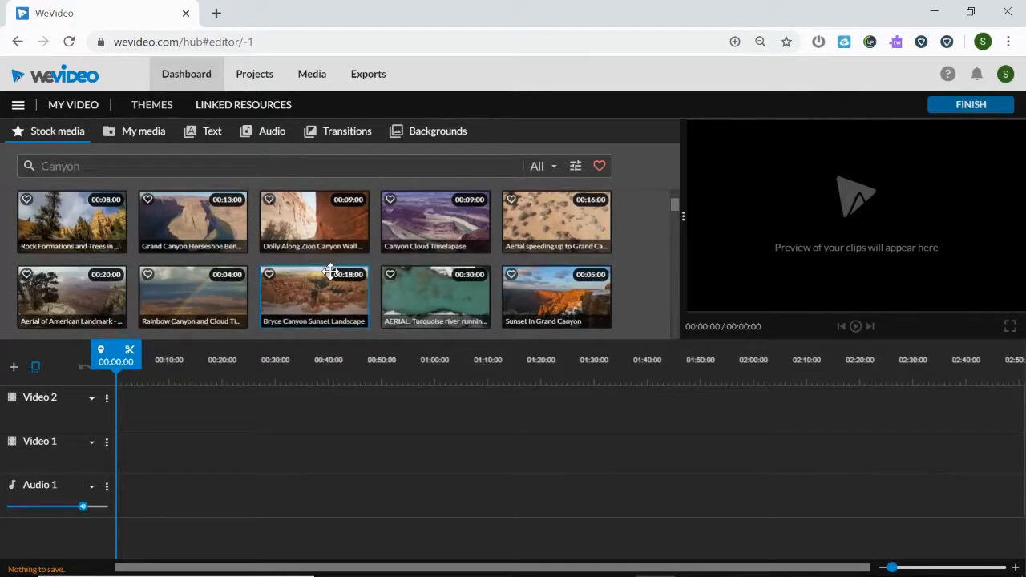
pyautogui.scroll(-1, 330, 273)
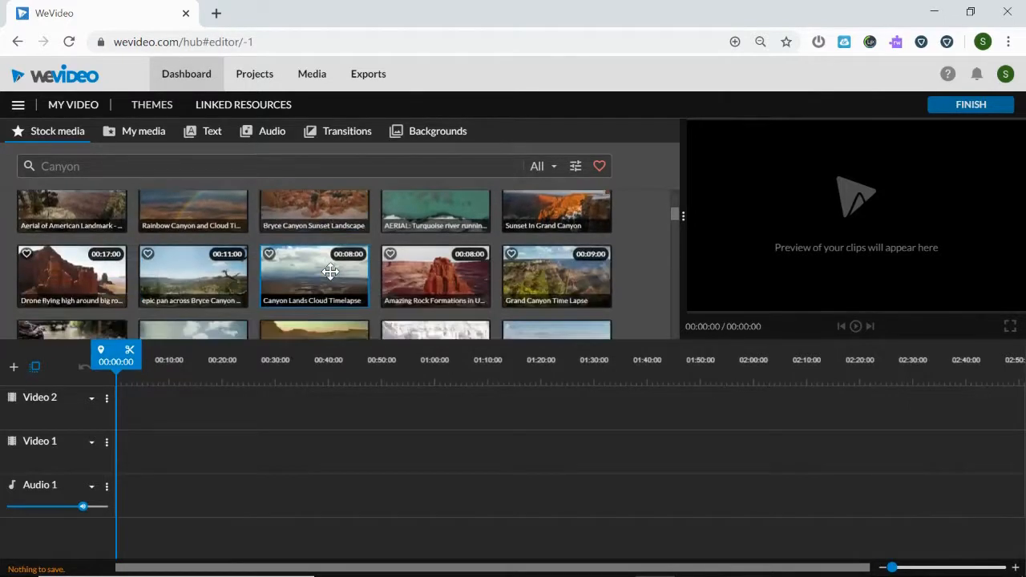
pyautogui.scroll(-1, 330, 272)
pyautogui.scroll(-5, 330, 272)
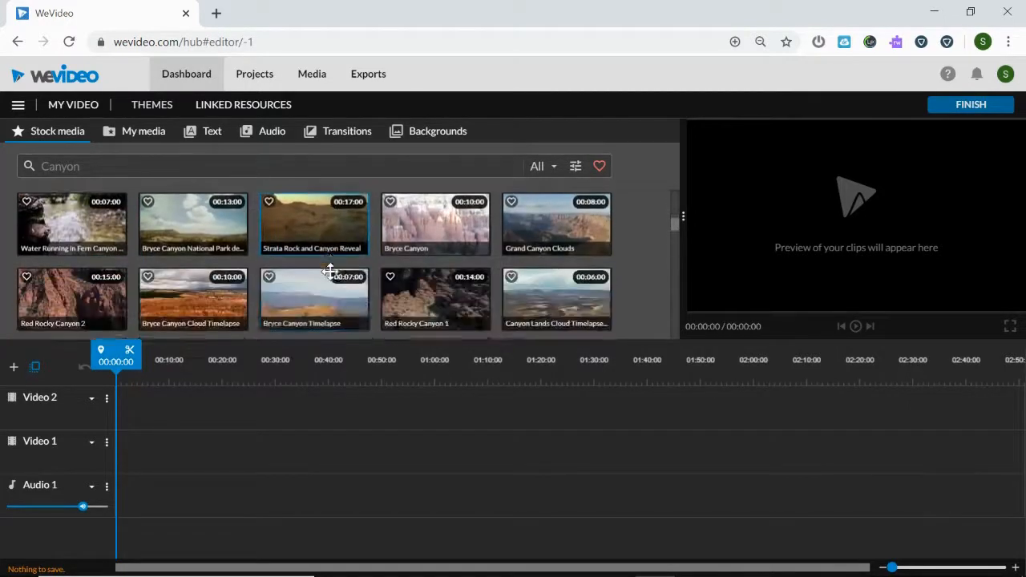
pyautogui.scroll(-2, 330, 272)
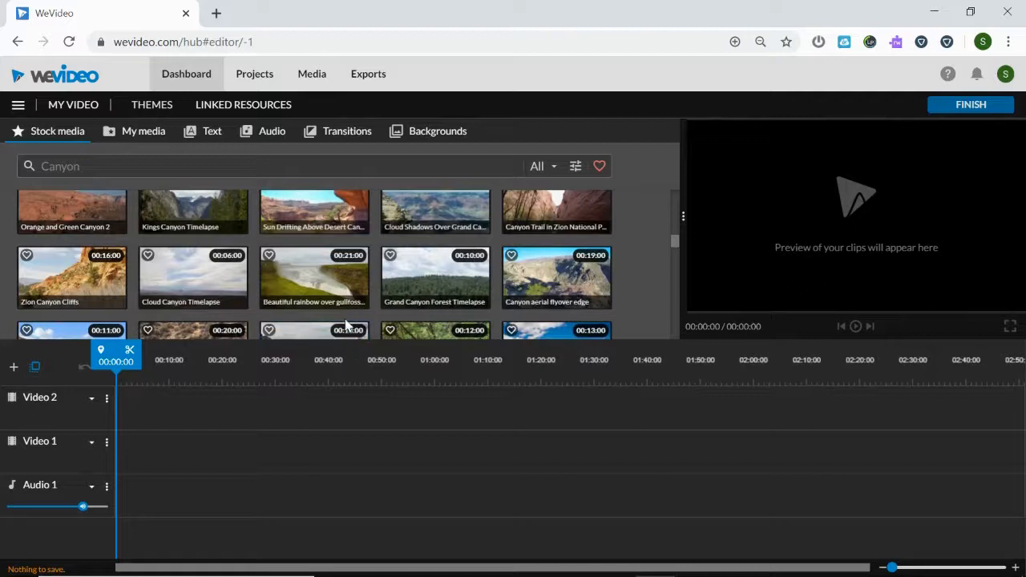
pyautogui.scroll(-1, 348, 321)
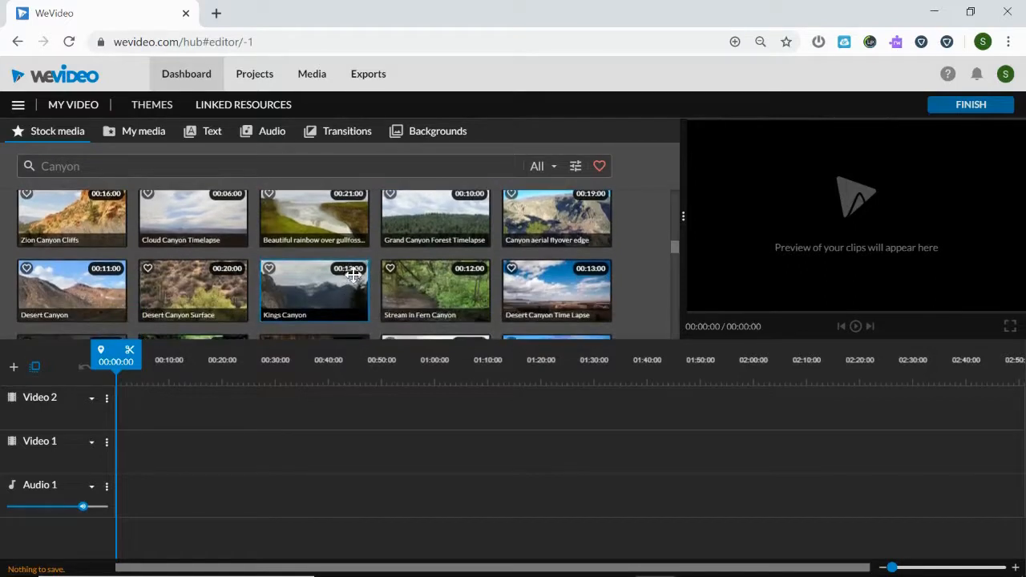
pyautogui.scroll(-2, 356, 277)
pyautogui.scroll(-1, 358, 278)
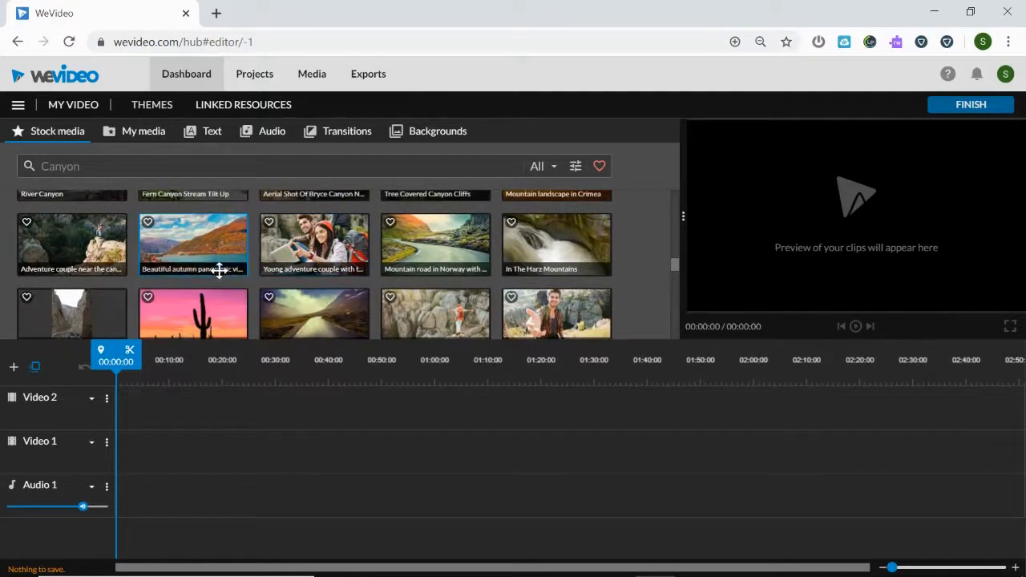
pyautogui.scroll(-4, 305, 253)
pyautogui.scroll(-5, 304, 253)
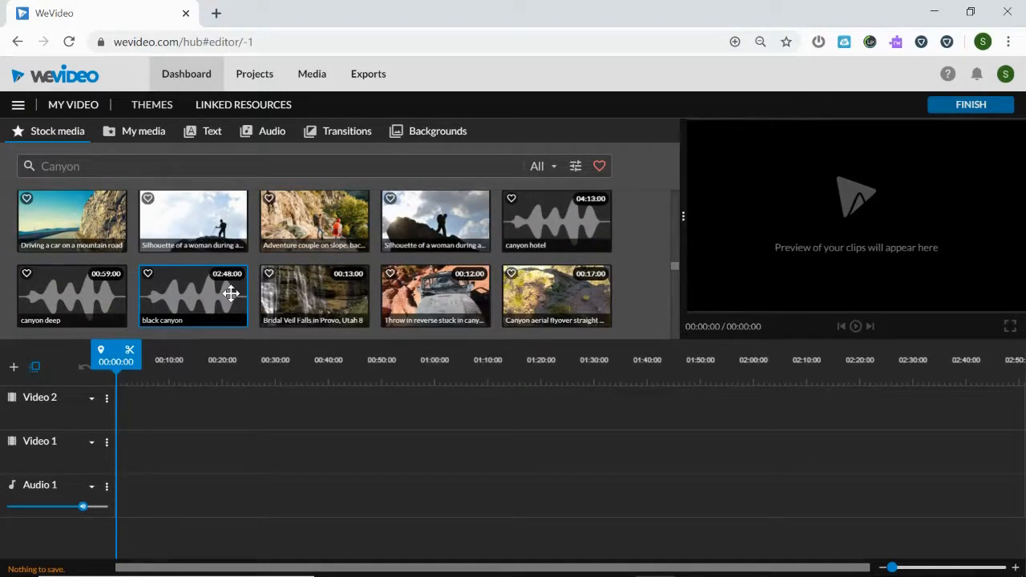
# Exclude video, photos, graphics and motion graphics from the stock media search, and include all four types again
pyautogui.click(576, 169)
pyautogui.click(577, 172)
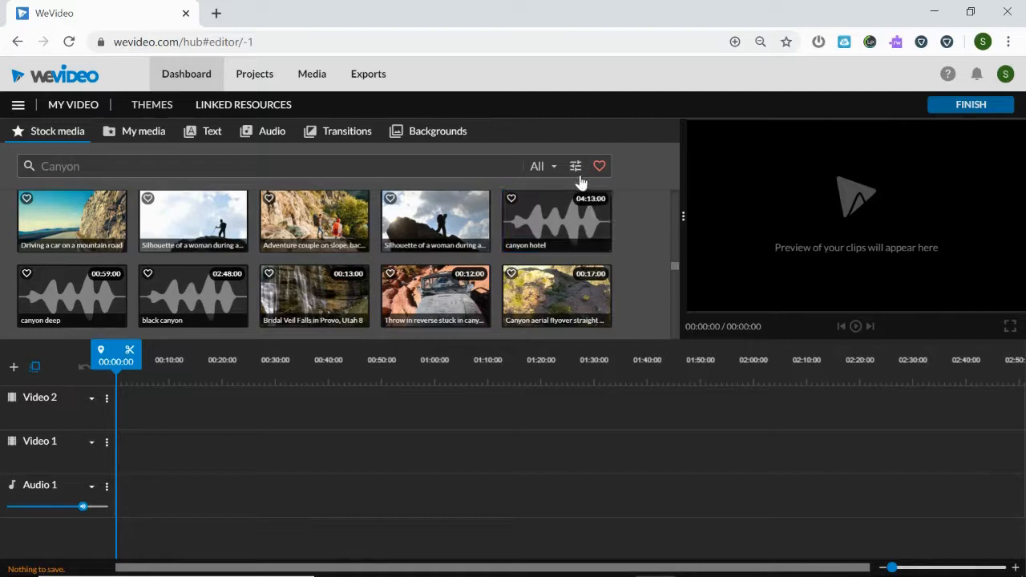
pyautogui.click(575, 169)
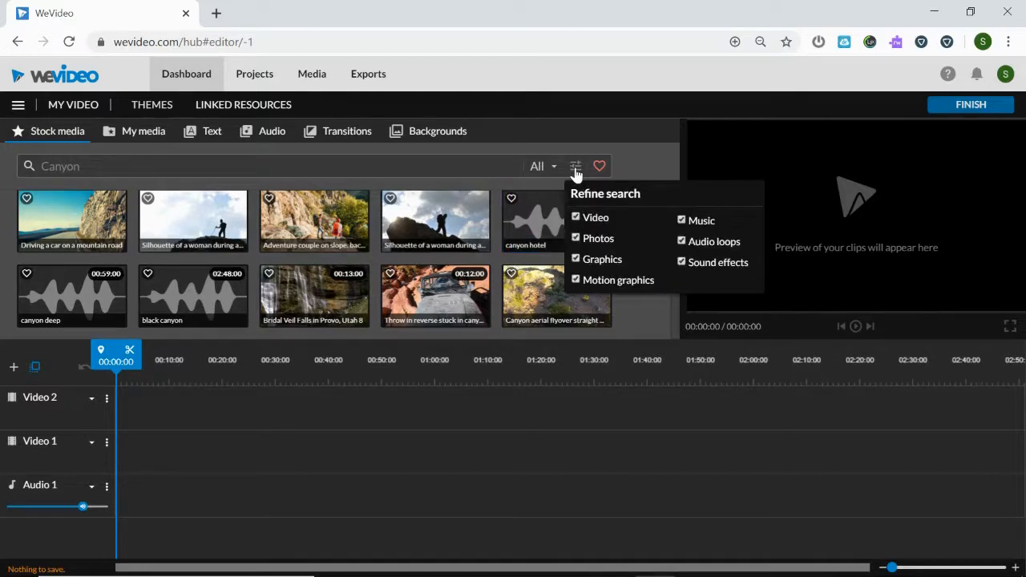
pyautogui.click(576, 217)
pyautogui.click(575, 238)
pyautogui.click(576, 259)
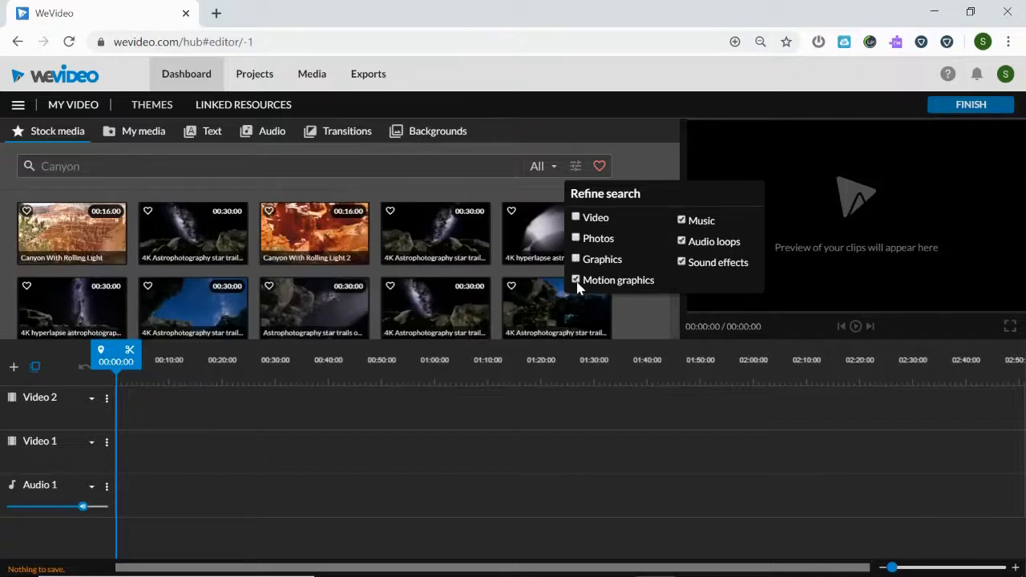
pyautogui.click(576, 280)
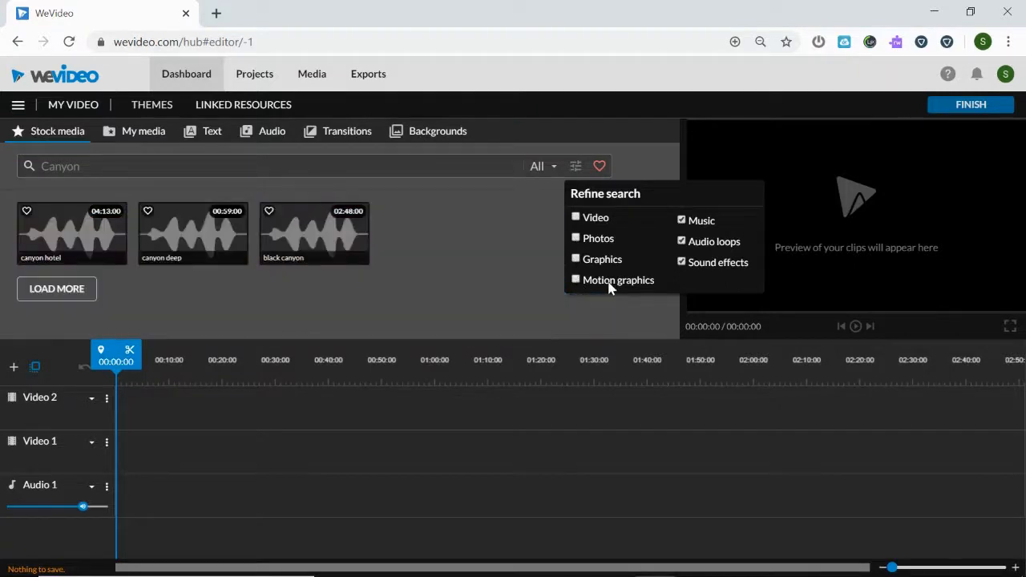
pyautogui.click(575, 259)
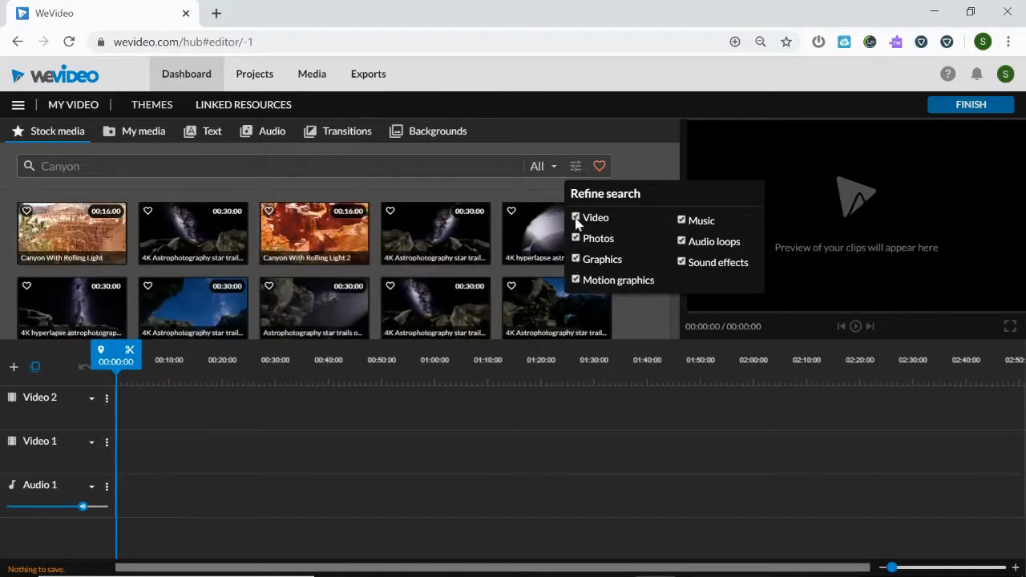
# Search the stock media for "beach", look through the results and enlarge the video preview area
pyautogui.click(81, 164)
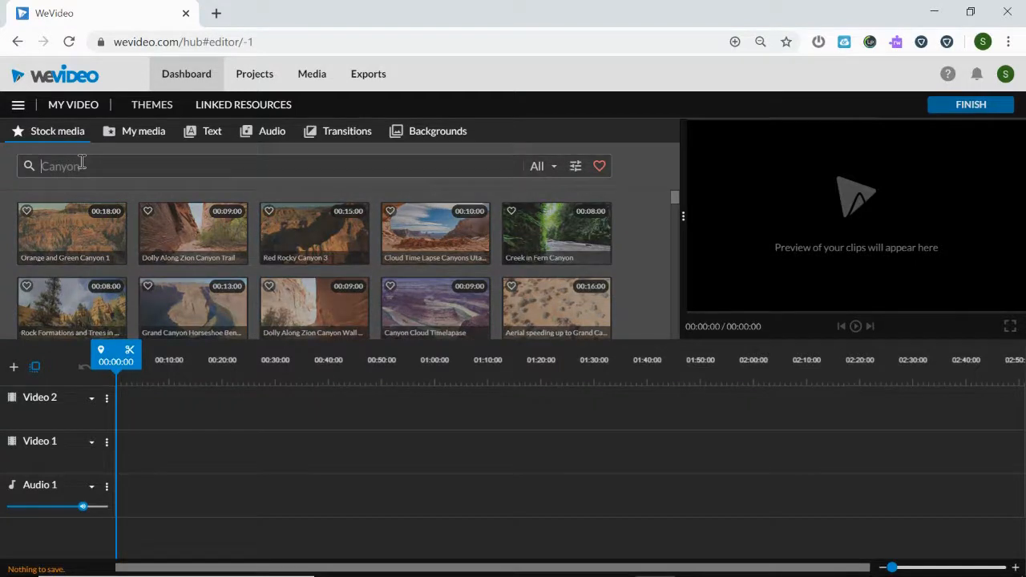
pyautogui.write('beach')
pyautogui.press('Return')
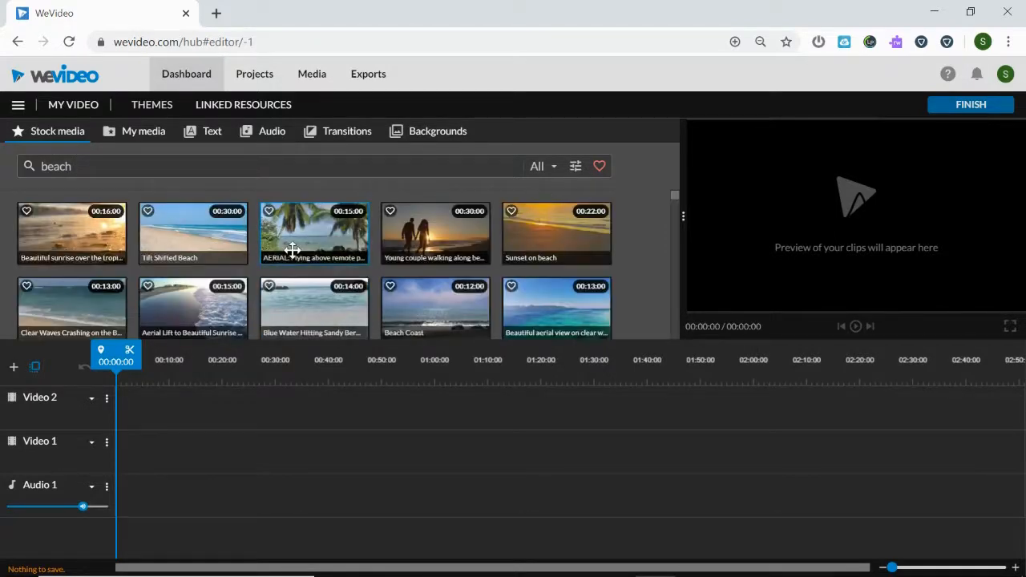
pyautogui.scroll(-3, 335, 277)
pyautogui.scroll(-5, 334, 277)
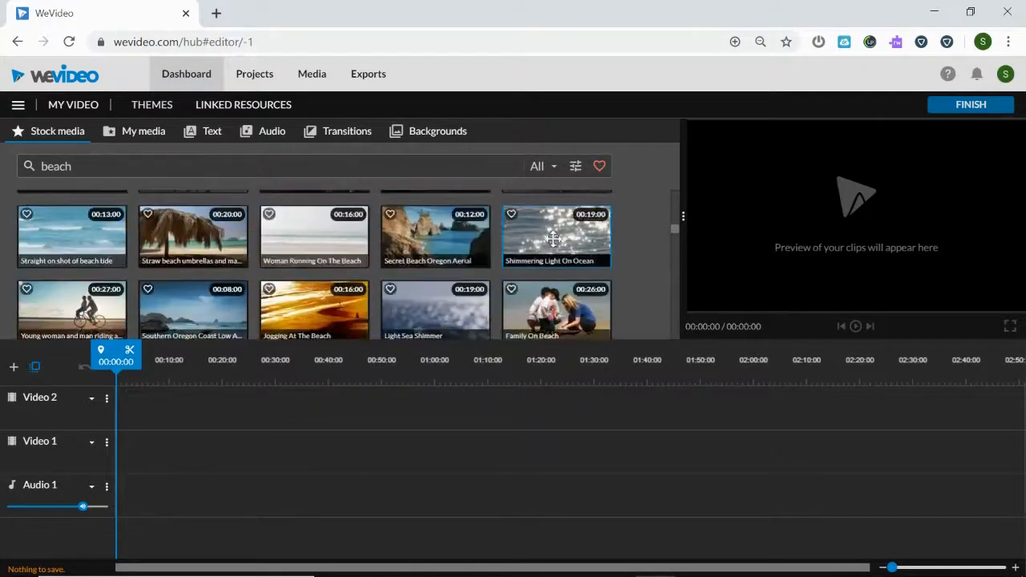
pyautogui.moveTo(680, 213); pyautogui.dragTo(549, 237)
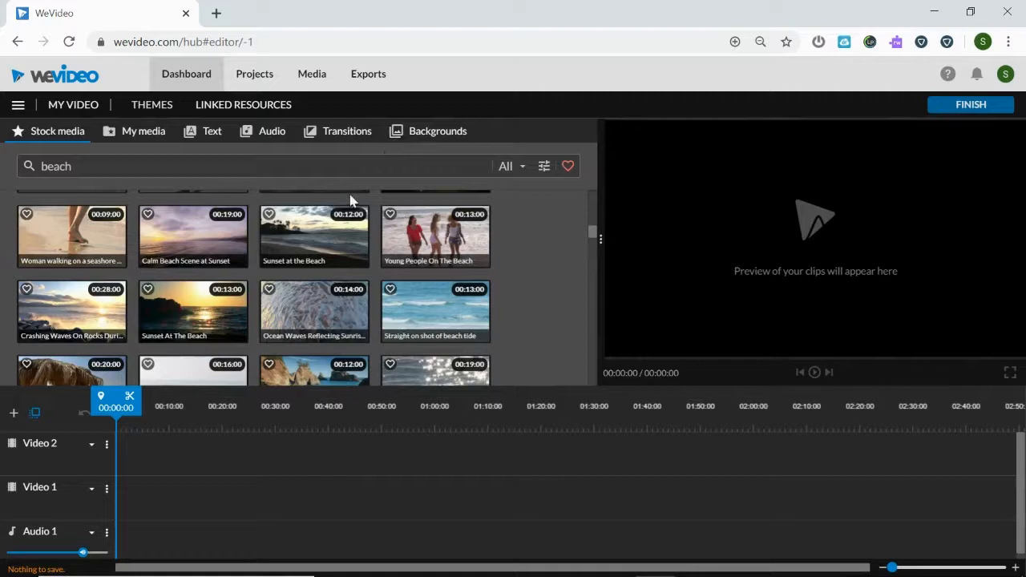
# View the import options for personal media, including the computer's file browser, and close them without importing anything
pyautogui.click(144, 133)
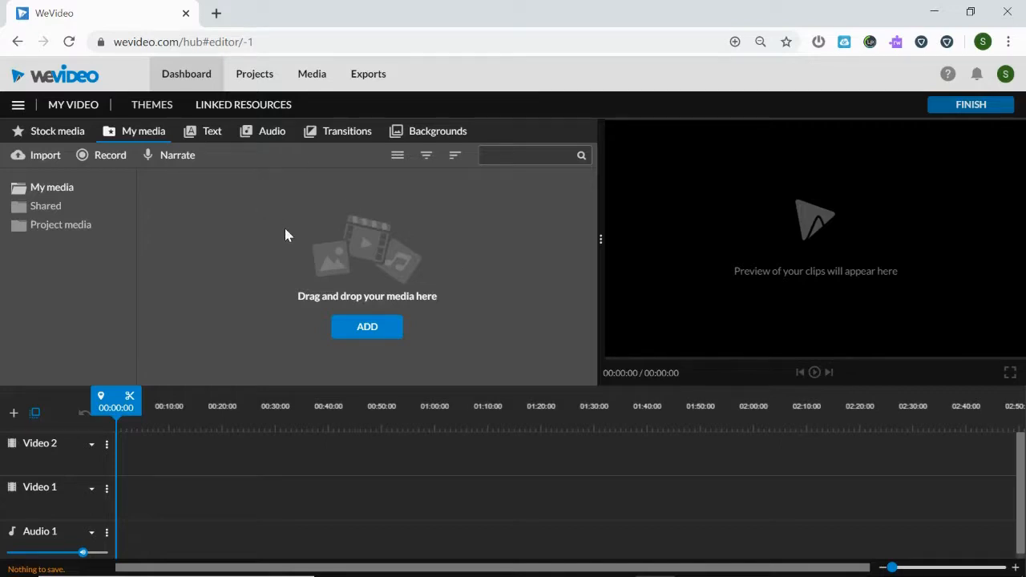
pyautogui.click(45, 156)
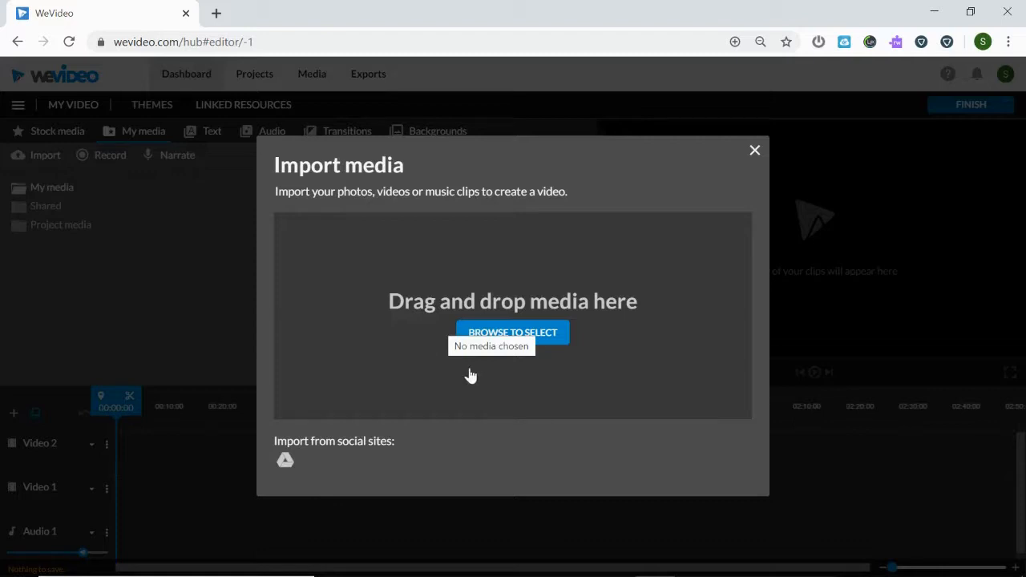
pyautogui.click(564, 334)
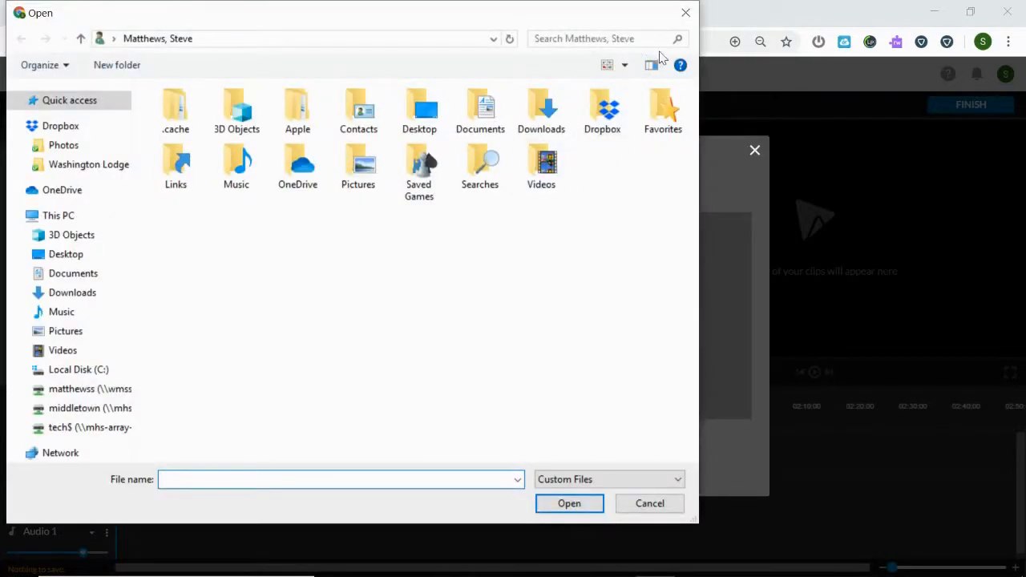
pyautogui.click(686, 14)
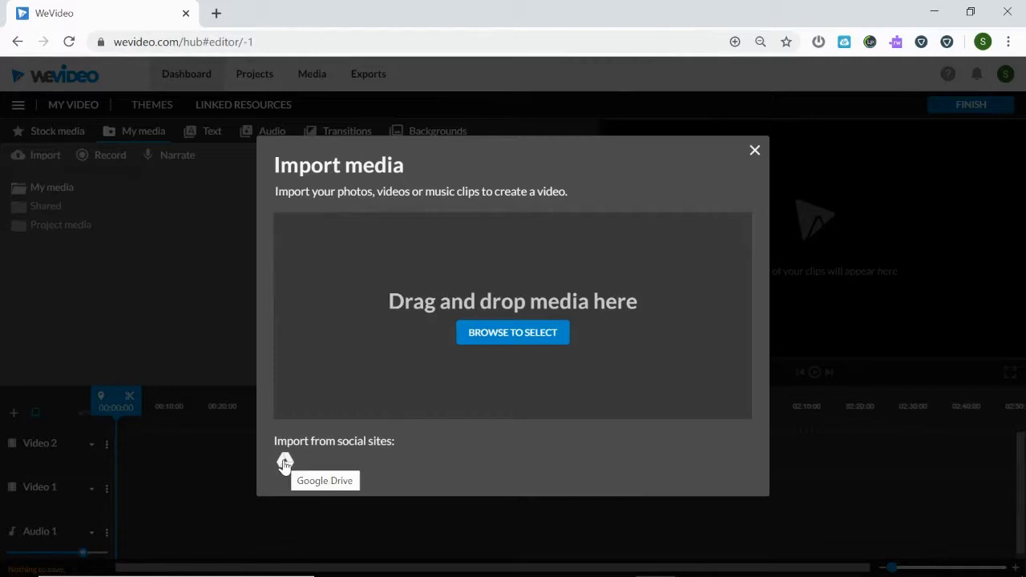
pyautogui.click(754, 148)
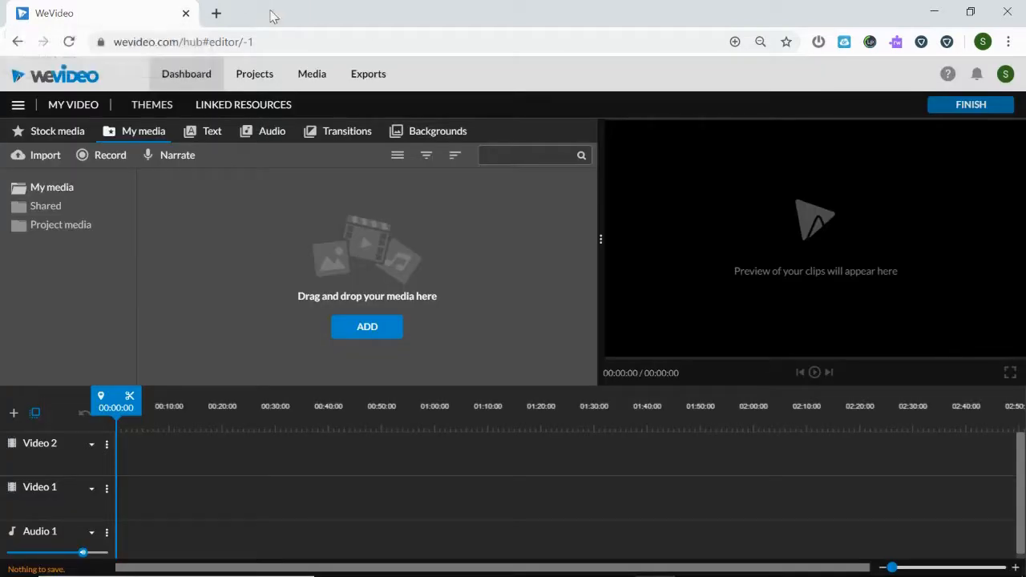
# Search Google Images for "beach" in a new browser tab
pyautogui.click(214, 16)
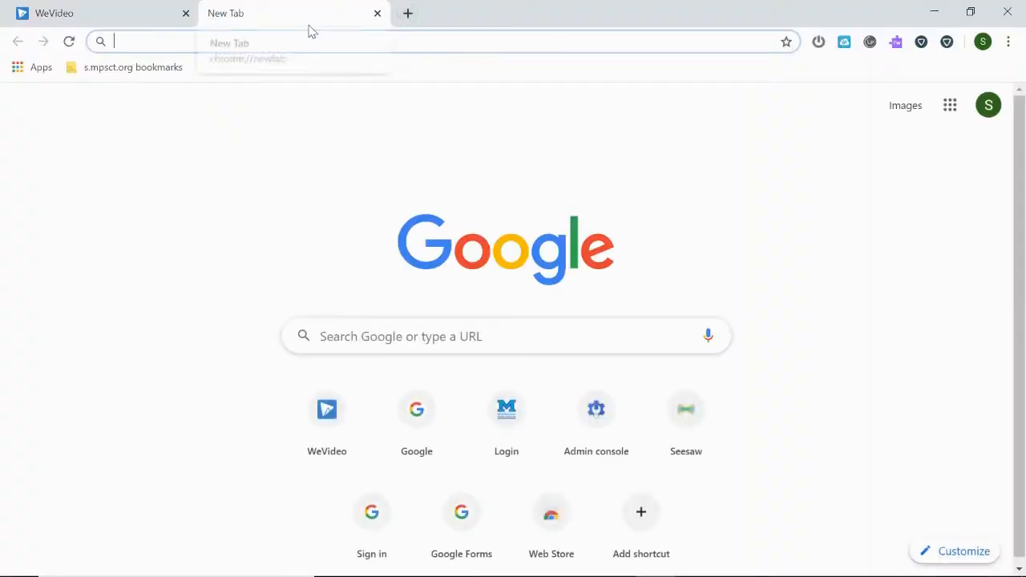
pyautogui.write('beach')
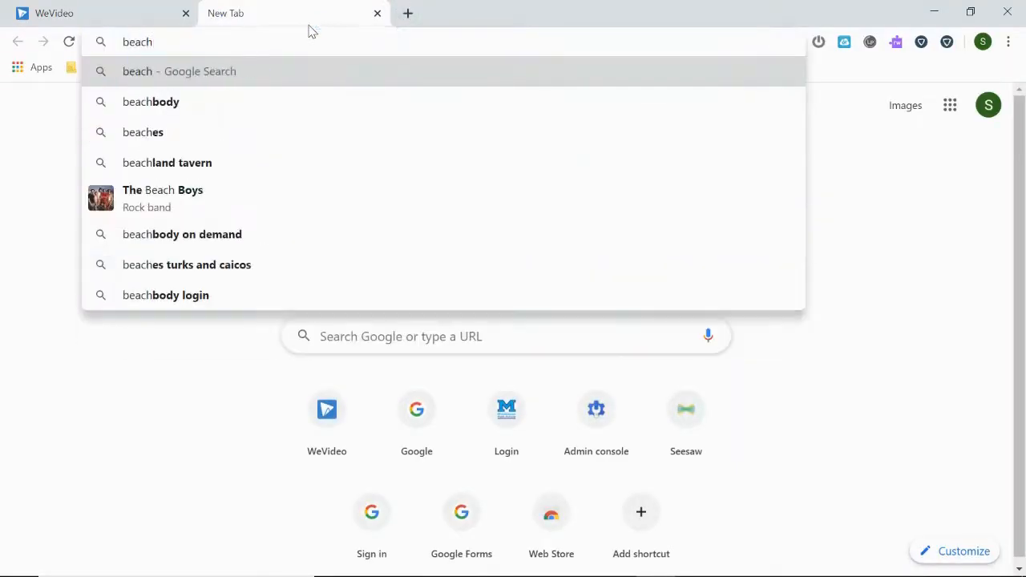
pyautogui.press('Return')
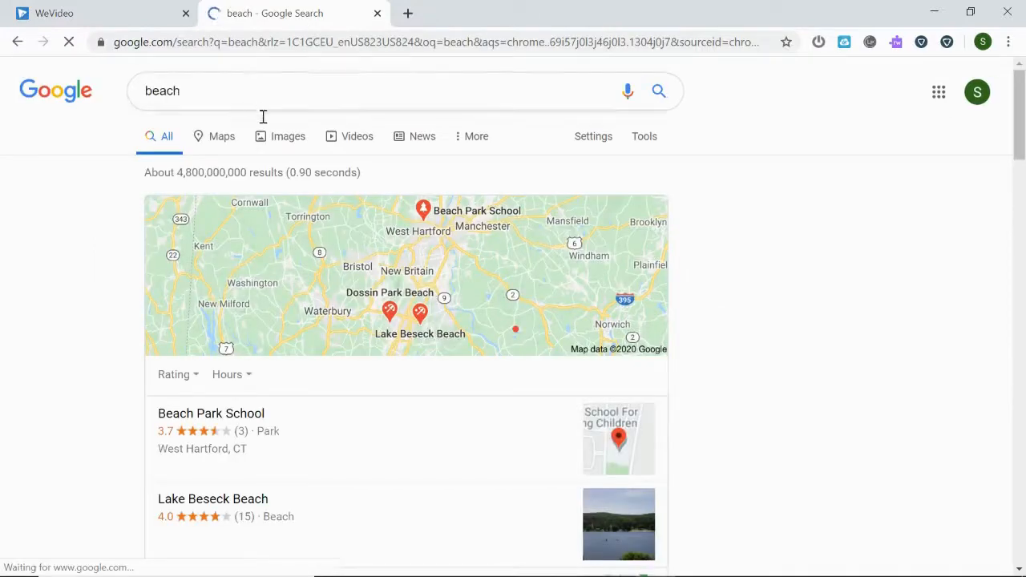
pyautogui.click(289, 138)
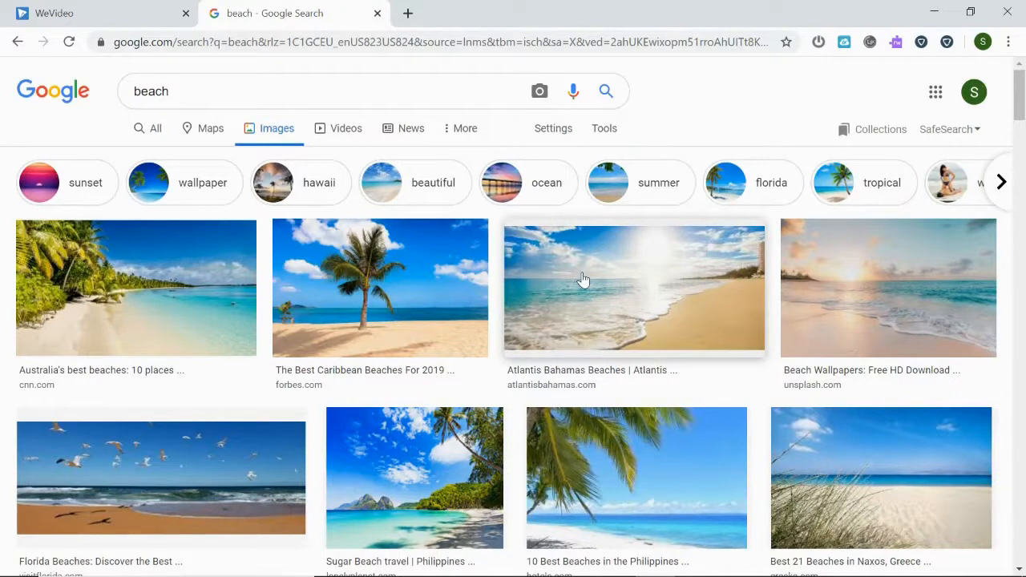
# Filter the beach images by usage rights to "Labeled for reuse with modification"
pyautogui.click(609, 134)
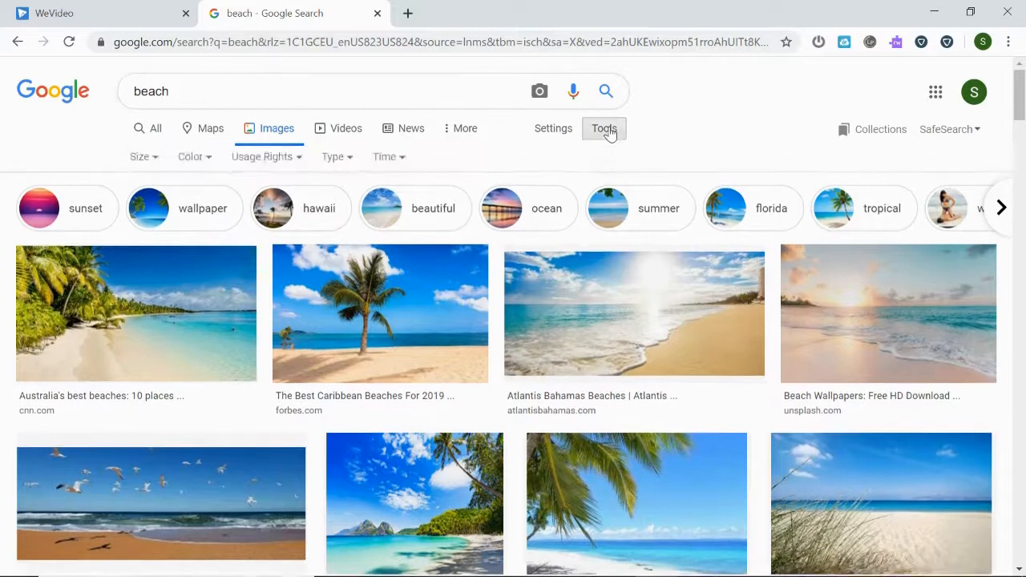
pyautogui.click(291, 158)
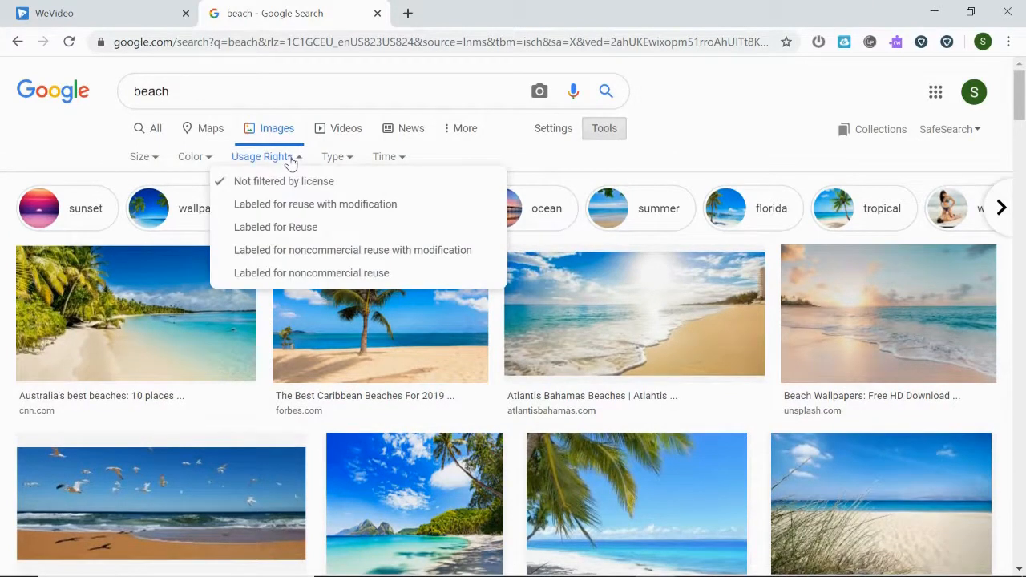
pyautogui.click(324, 206)
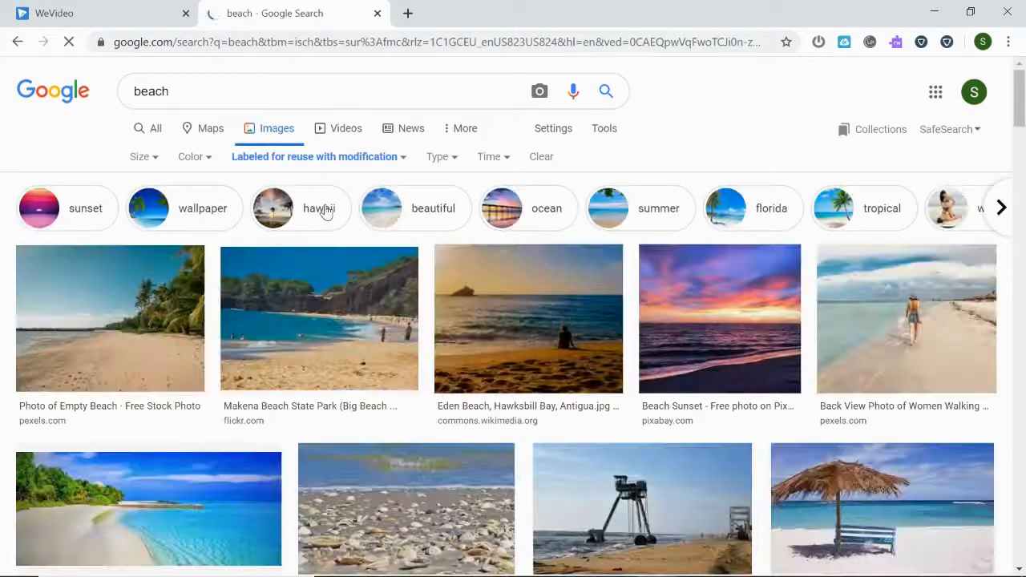
# Save the Pixabay "Beach Sunset" image to the Desktop as beach-1634736_960_720
pyautogui.click(750, 315)
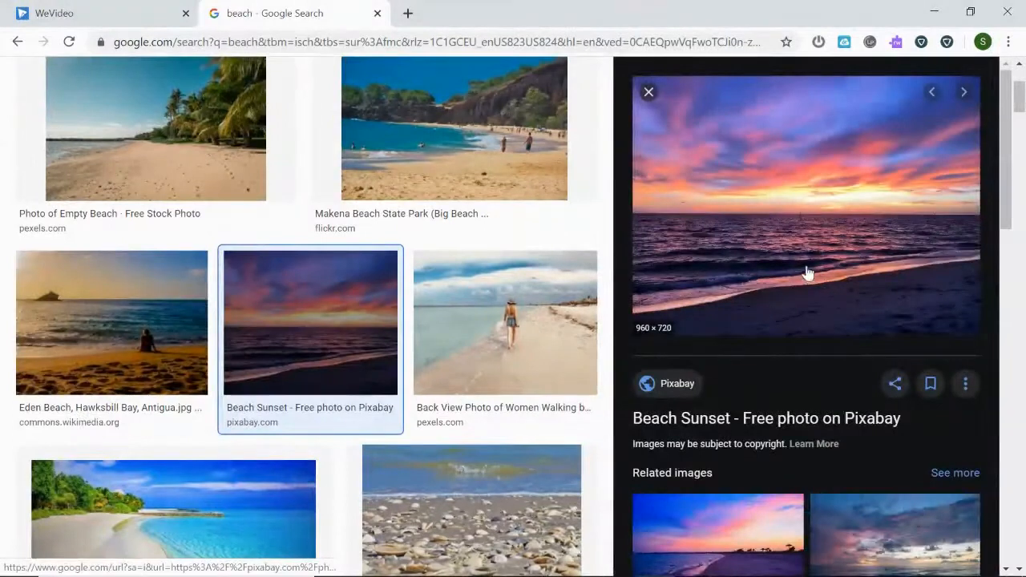
pyautogui.rightClick(774, 189)
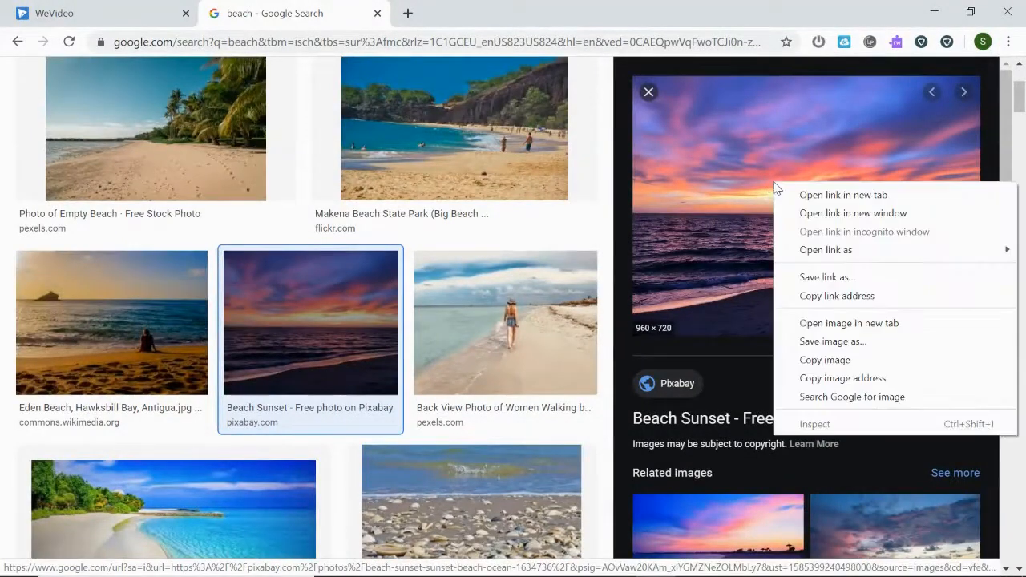
pyautogui.click(833, 341)
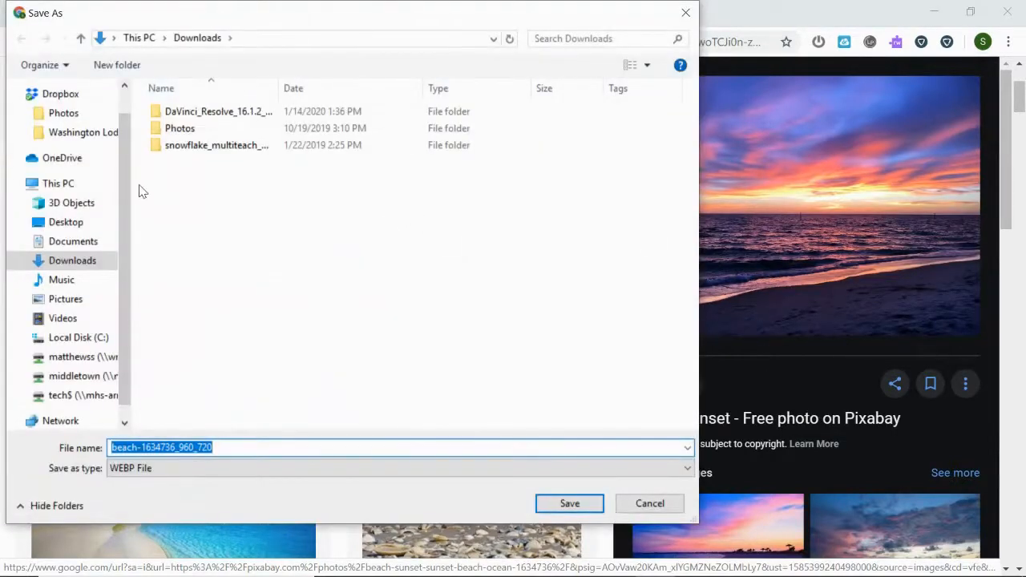
pyautogui.click(81, 227)
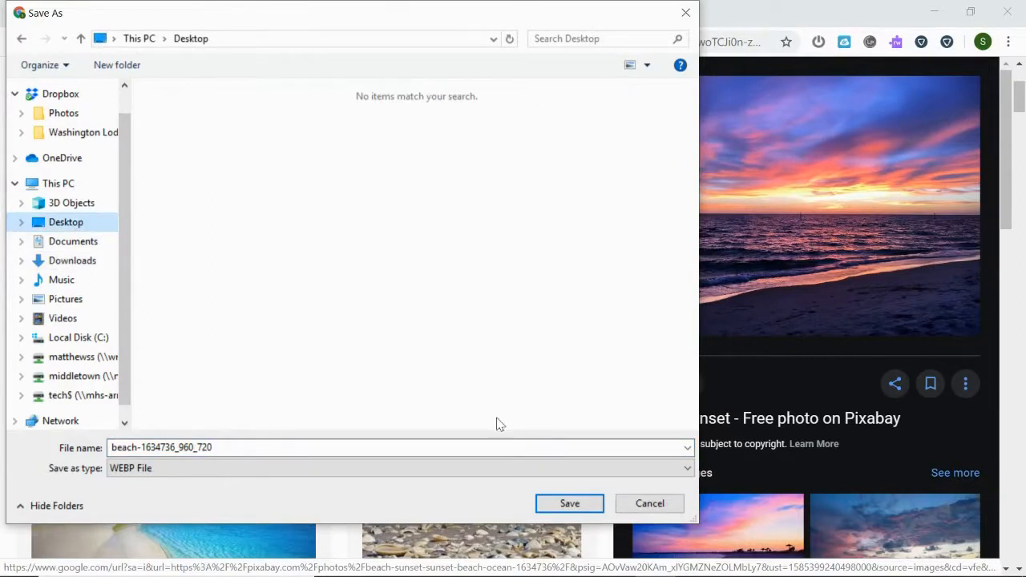
pyautogui.click(565, 503)
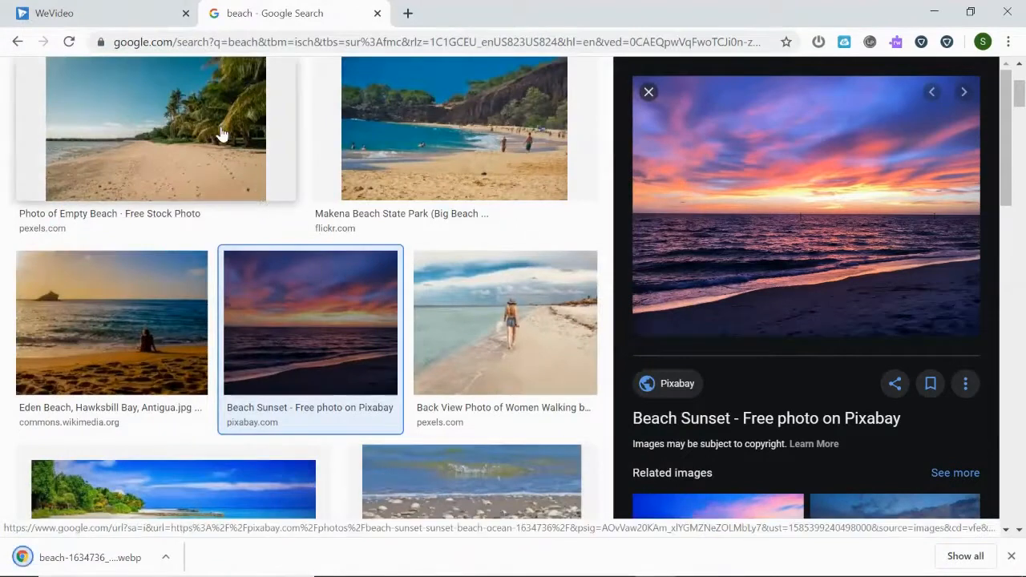
# Switch back to WeVideo and import the downloaded beach image into My media, dismissing the upload tip
pyautogui.click(140, 22)
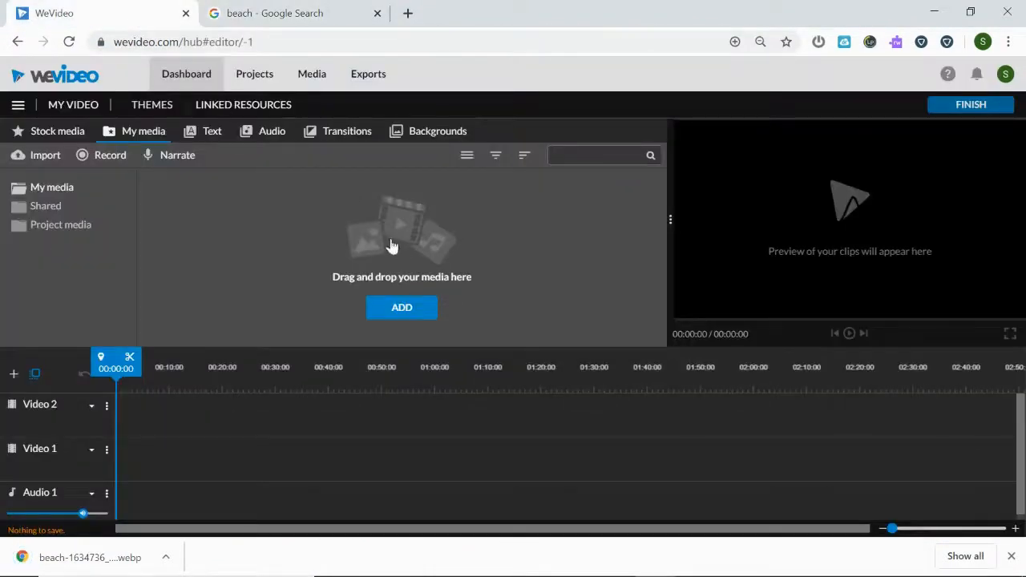
pyautogui.click(46, 154)
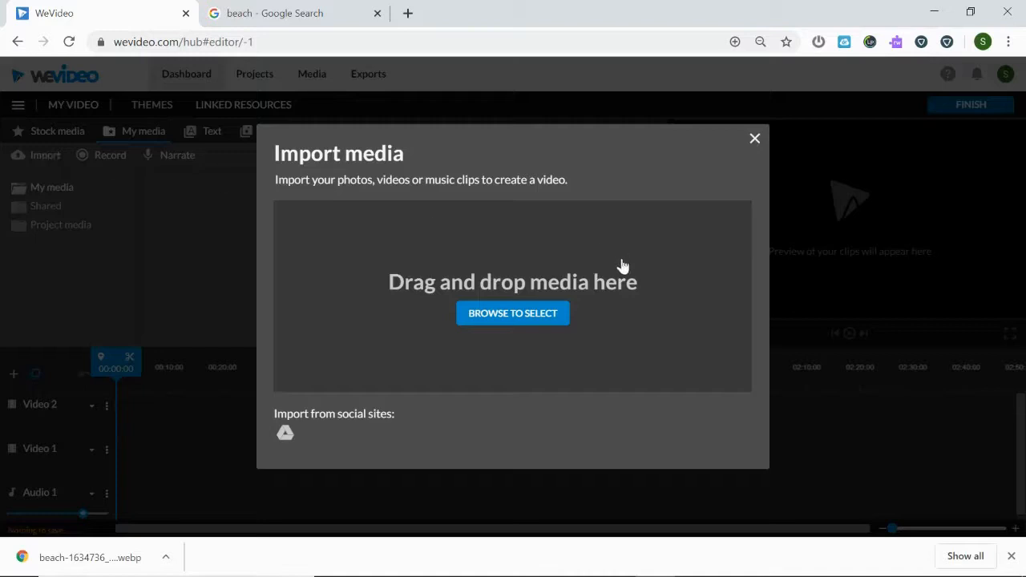
pyautogui.click(526, 312)
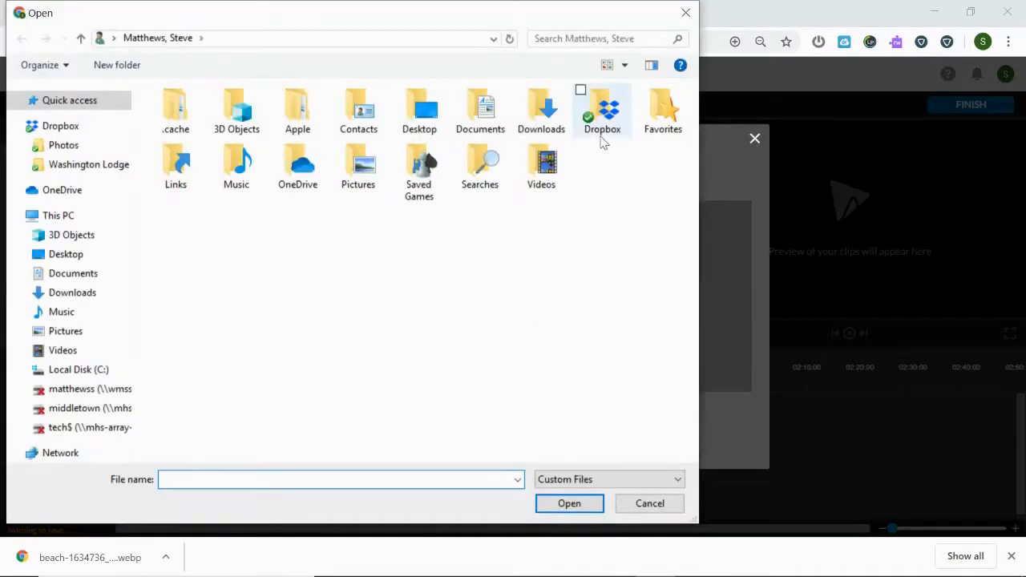
pyautogui.click(684, 14)
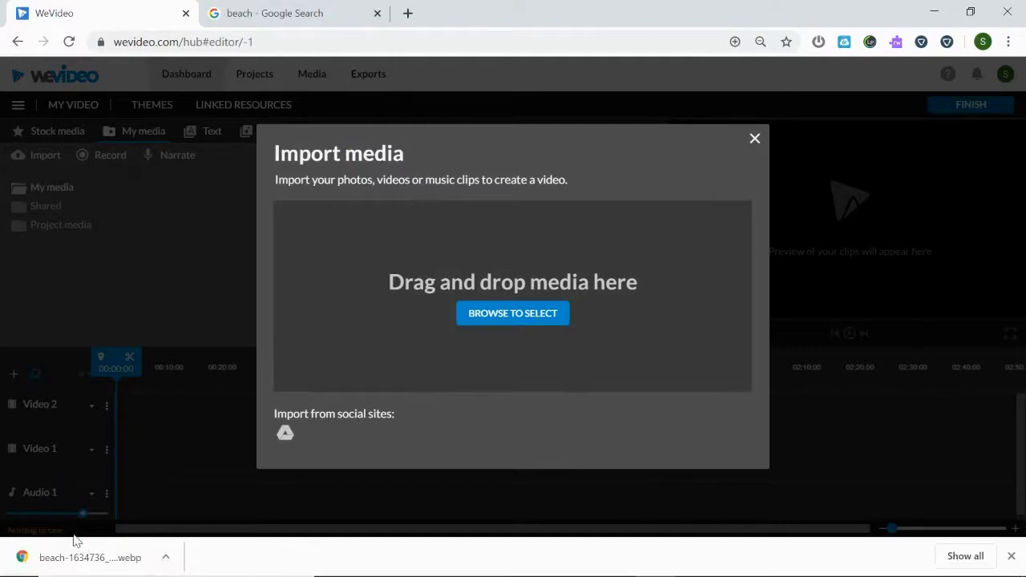
pyautogui.moveTo(78, 560); pyautogui.dragTo(445, 326)
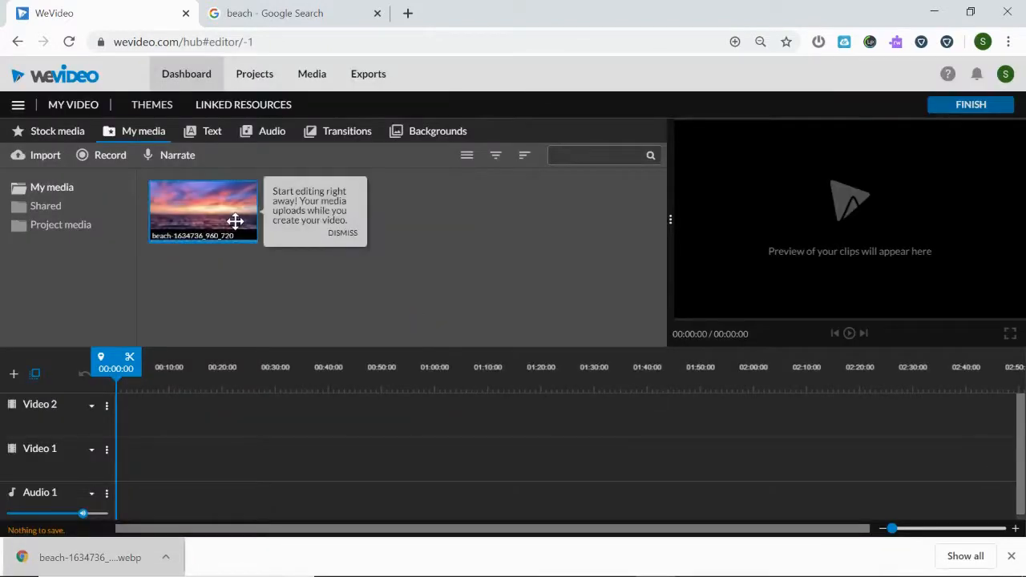
pyautogui.click(343, 232)
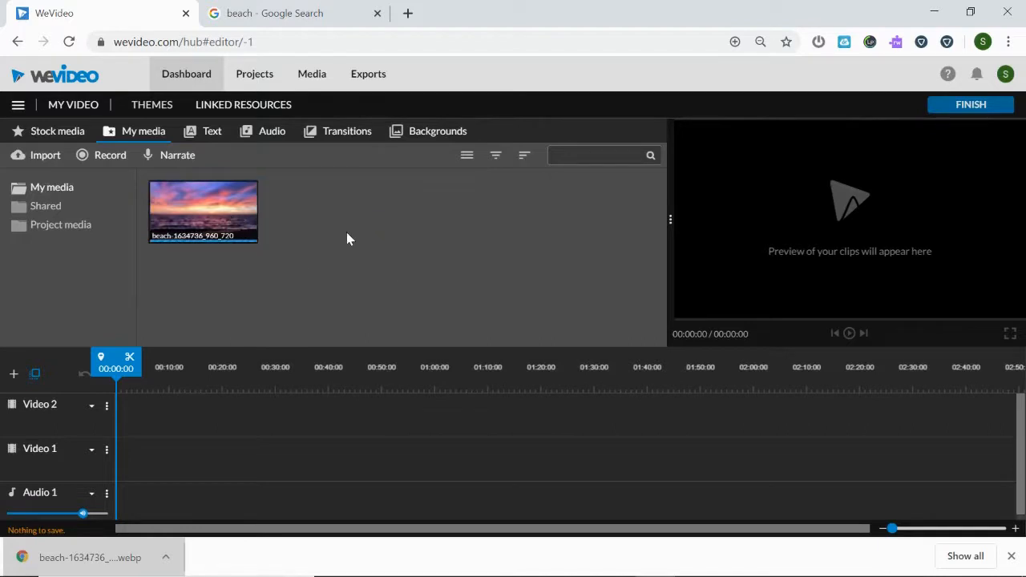
# Place the beach photo at the start of the Video 1 track and adjust its duration to about 9 seconds
pyautogui.moveTo(206, 211); pyautogui.dragTo(127, 466)
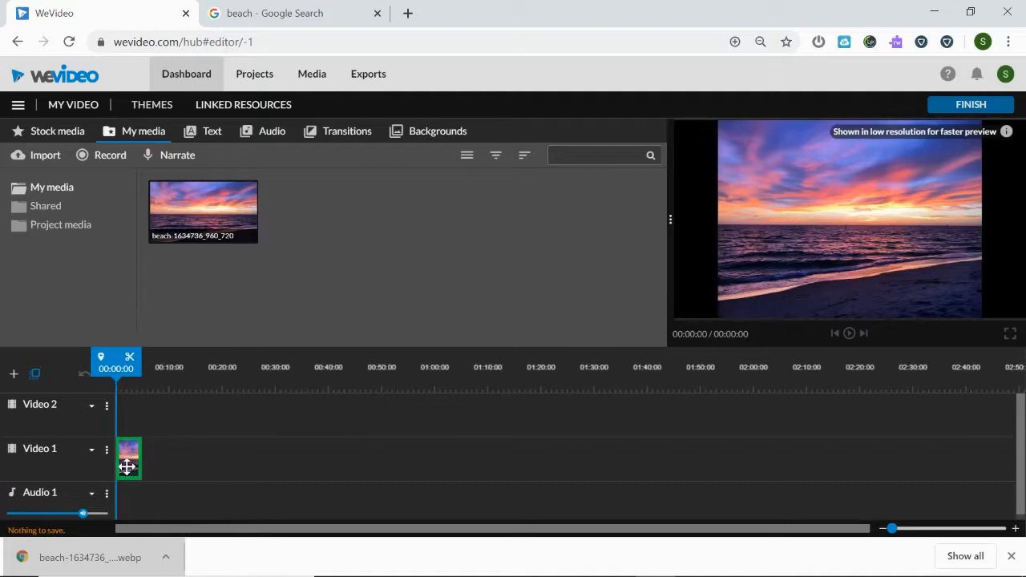
pyautogui.click(849, 334)
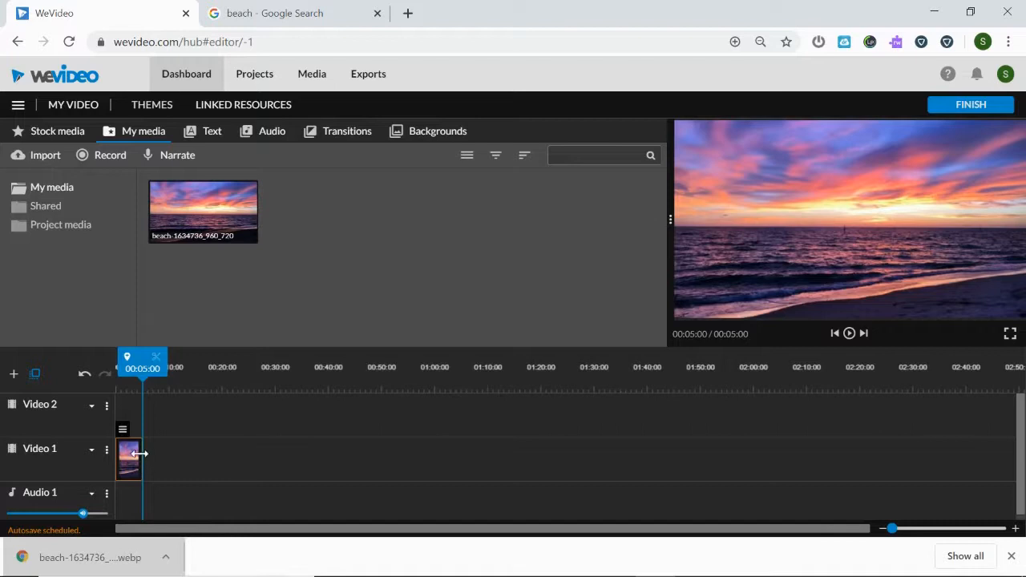
pyautogui.moveTo(140, 454); pyautogui.dragTo(177, 449)
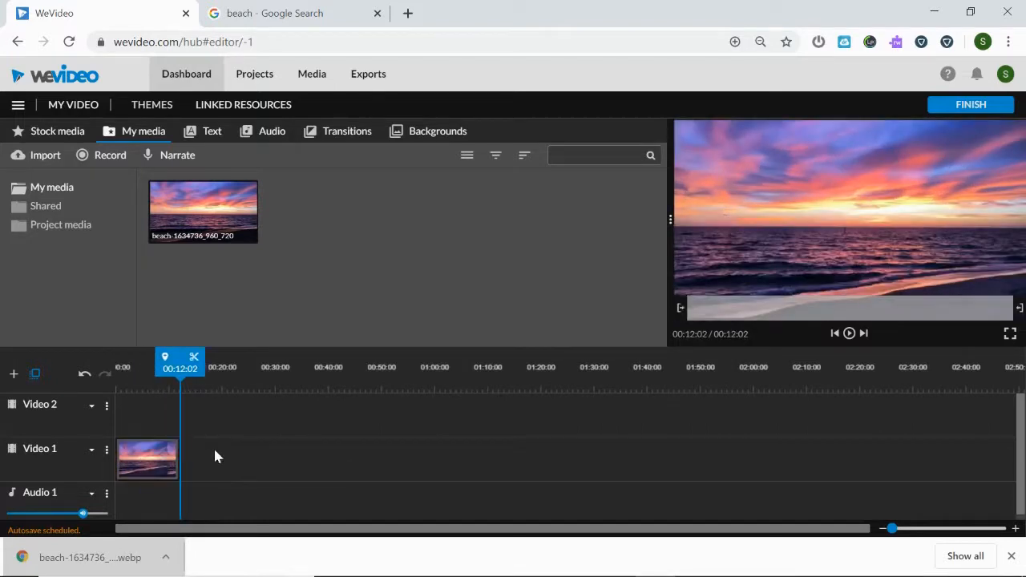
pyautogui.click(152, 471)
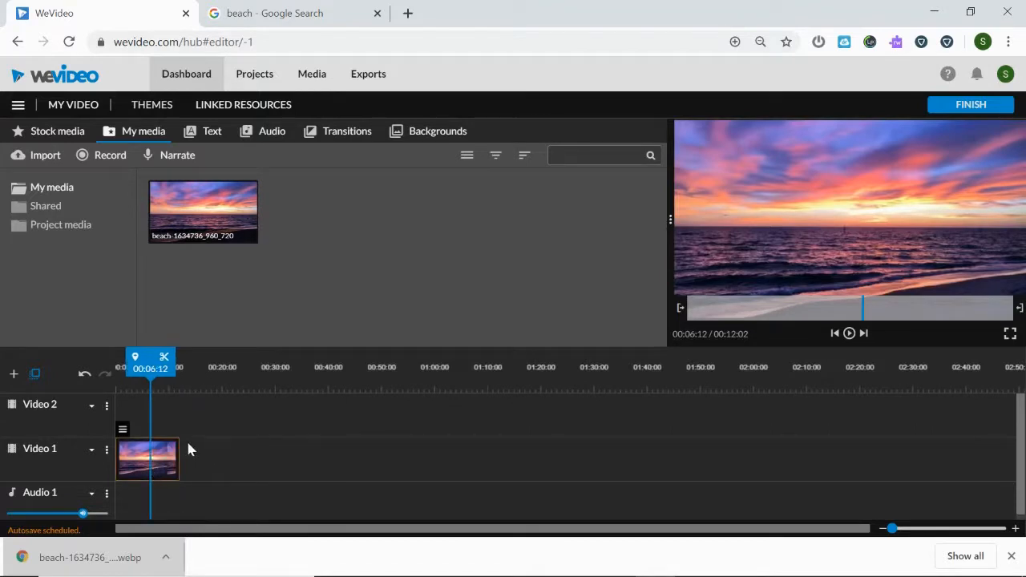
pyautogui.moveTo(178, 455); pyautogui.dragTo(163, 458)
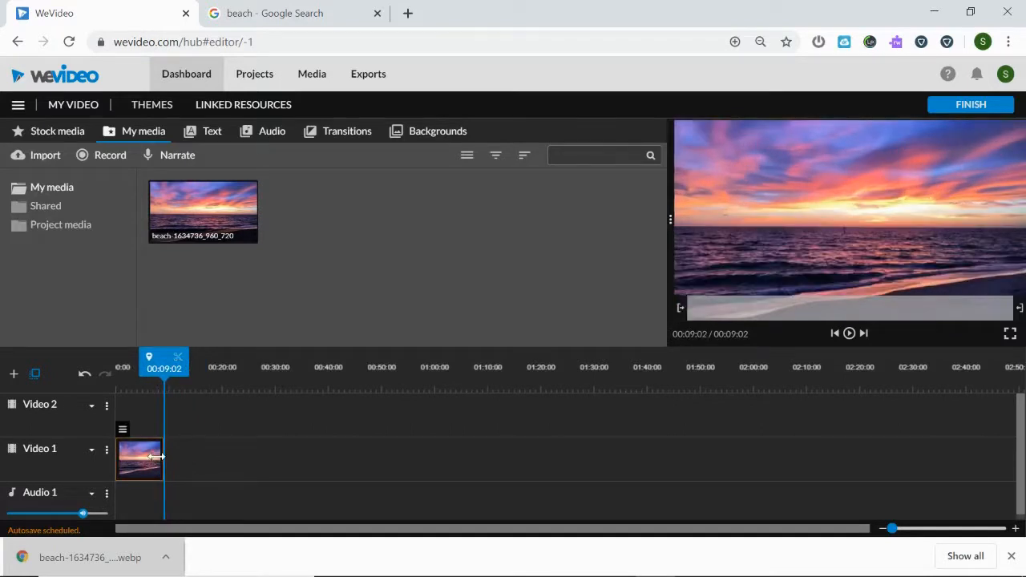
pyautogui.moveTo(145, 459)
pyautogui.mouseDown()
pyautogui.moveTo(323, 466)
pyautogui.moveTo(138, 472)
pyautogui.mouseUp()
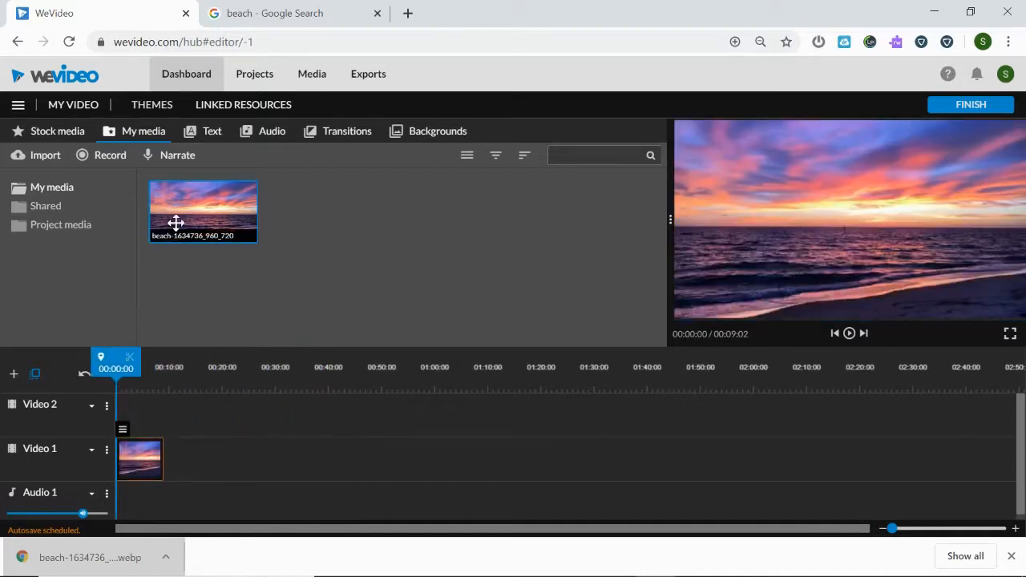
# Look through the motion and static text templates, previewing Fling - Title and Basic text
pyautogui.click(198, 136)
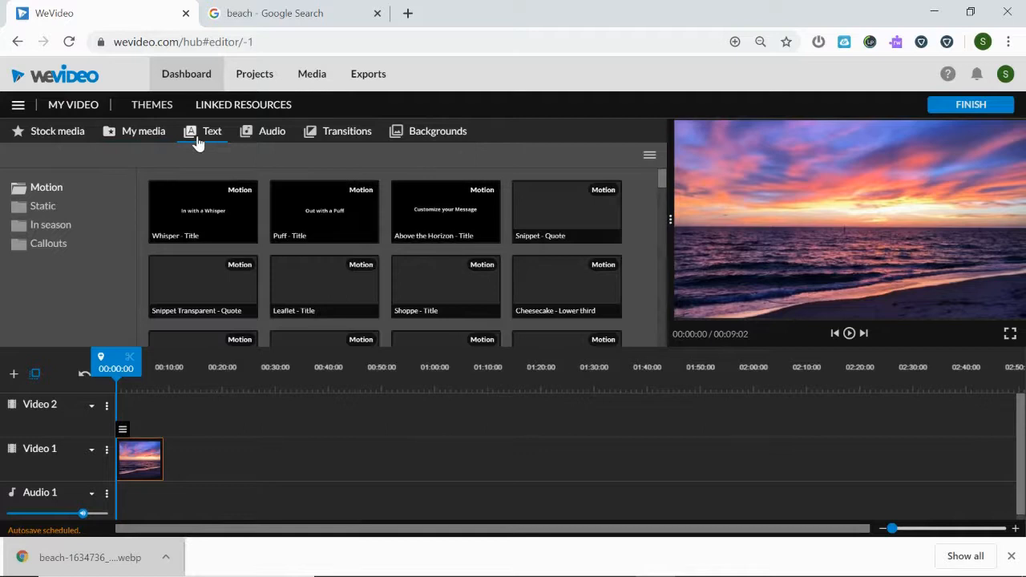
pyautogui.scroll(-4, 329, 256)
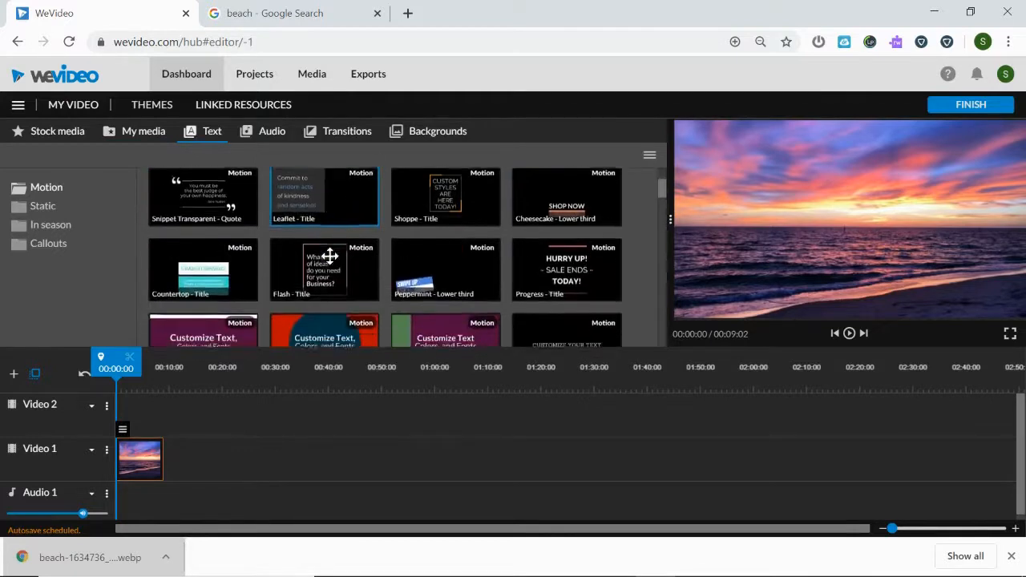
pyautogui.scroll(-1, 330, 255)
pyautogui.scroll(1, 330, 255)
pyautogui.click(415, 294)
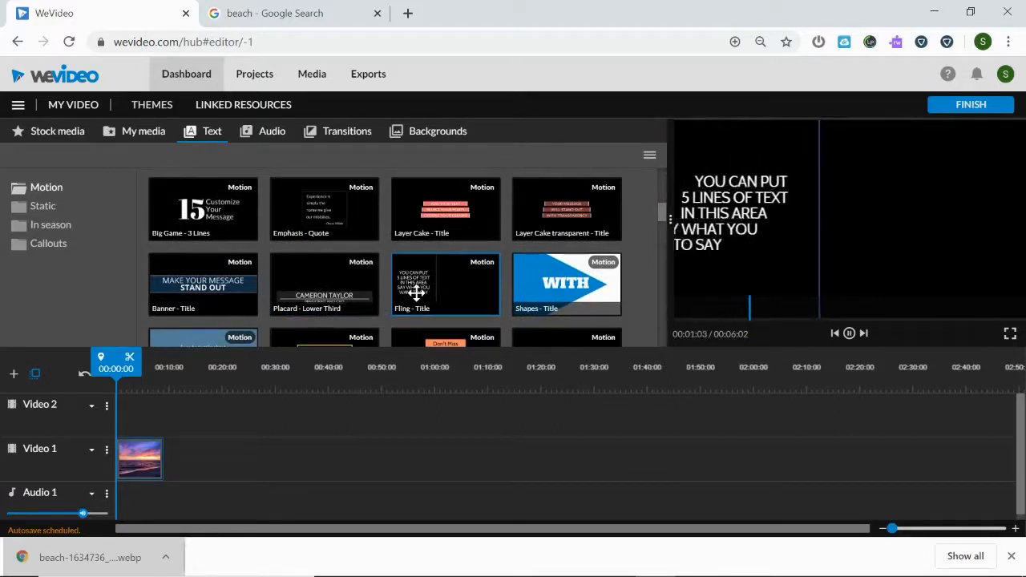
pyautogui.click(58, 215)
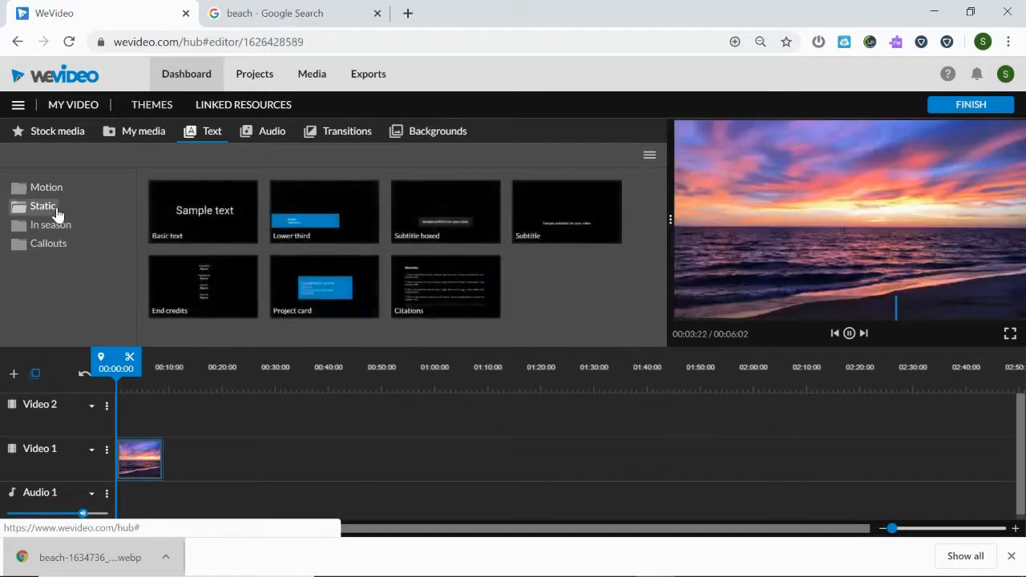
pyautogui.click(206, 229)
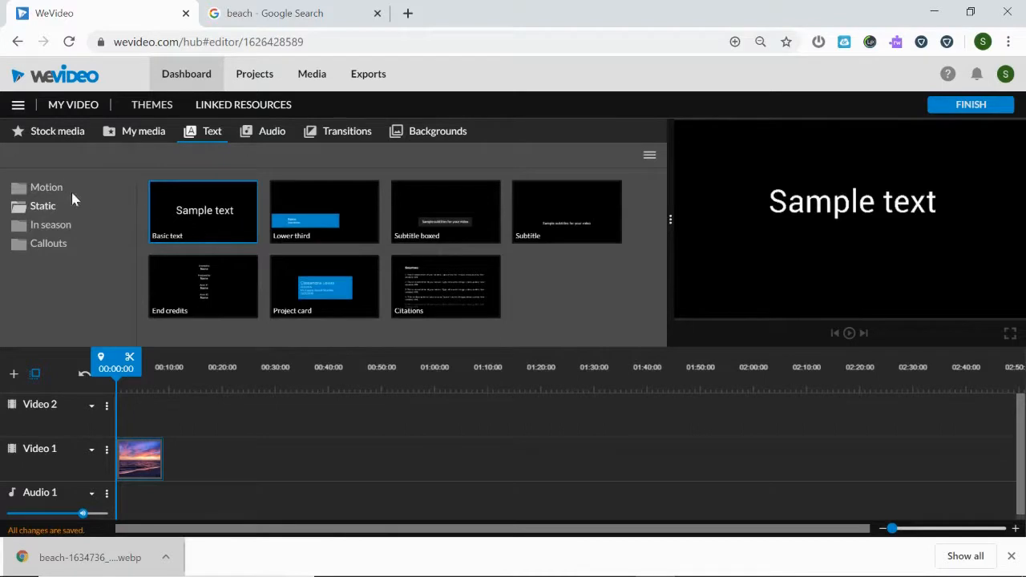
# Add the Whisper - Title motion text to the Video 2 track above the beach photo, matching the photo's length
pyautogui.click(48, 190)
pyautogui.click(233, 227)
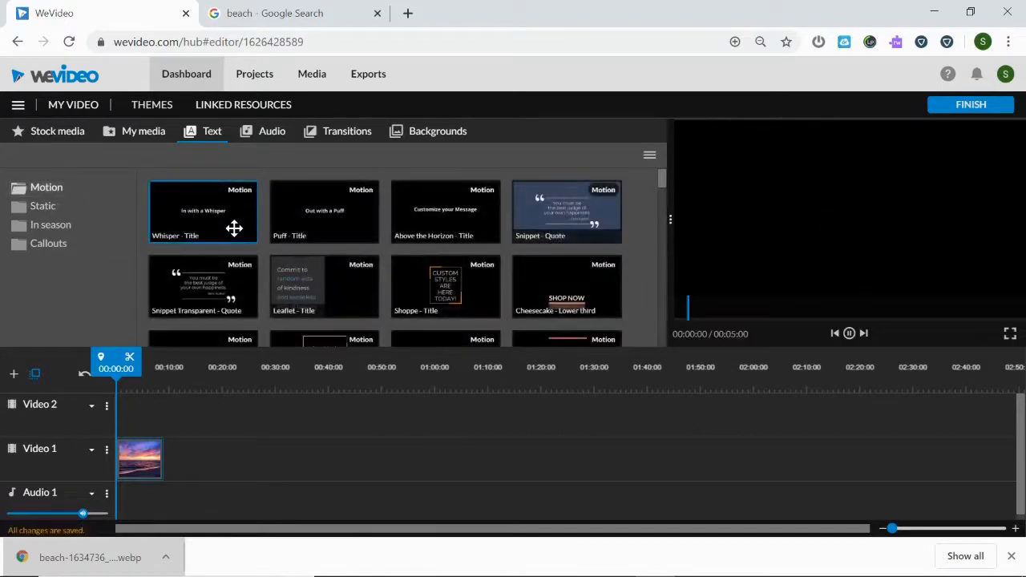
pyautogui.moveTo(233, 238); pyautogui.dragTo(157, 413)
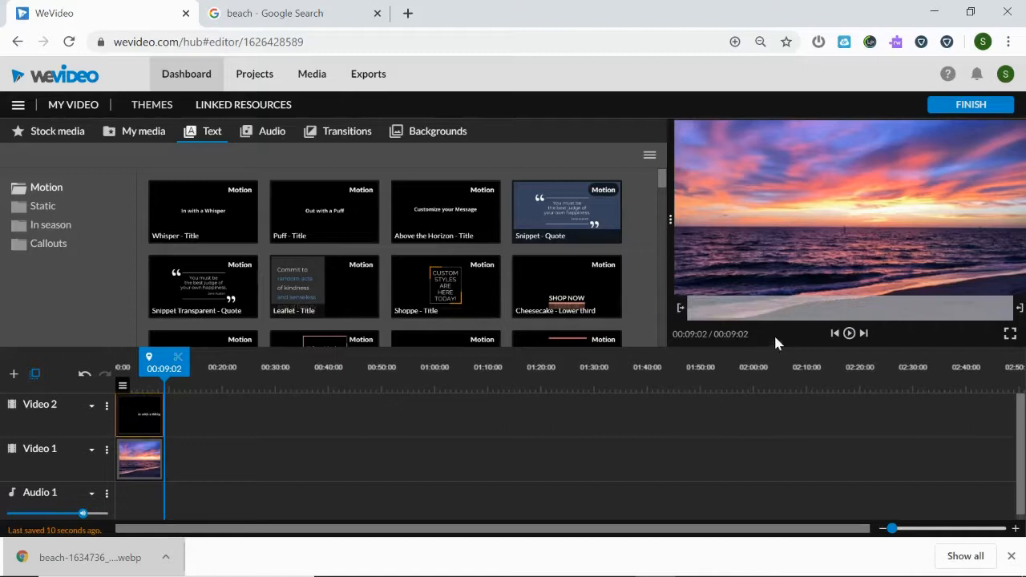
# Play the video from the beginning to preview the title over the photo, pausing at about 4 seconds
pyautogui.click(836, 333)
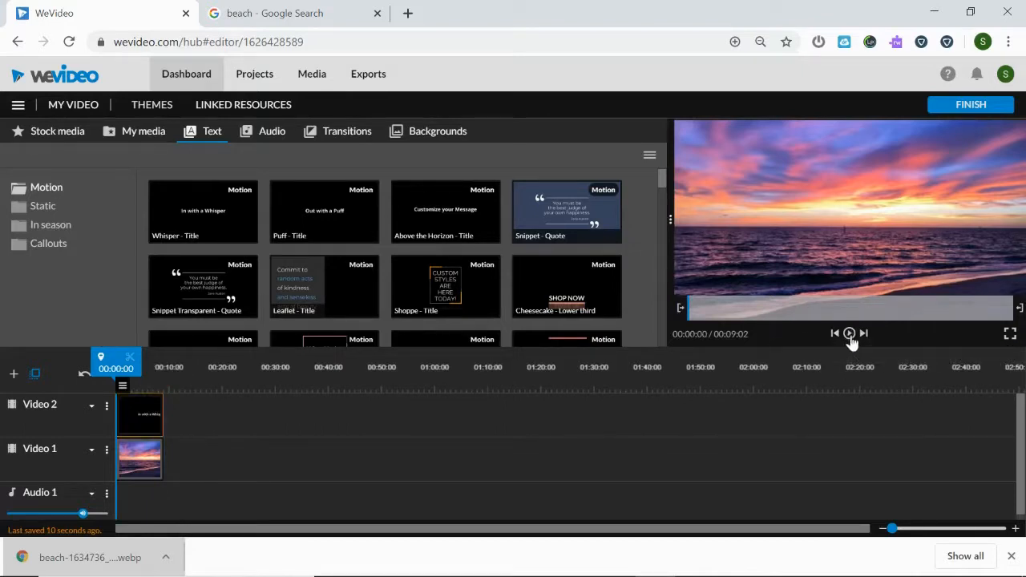
pyautogui.click(850, 334)
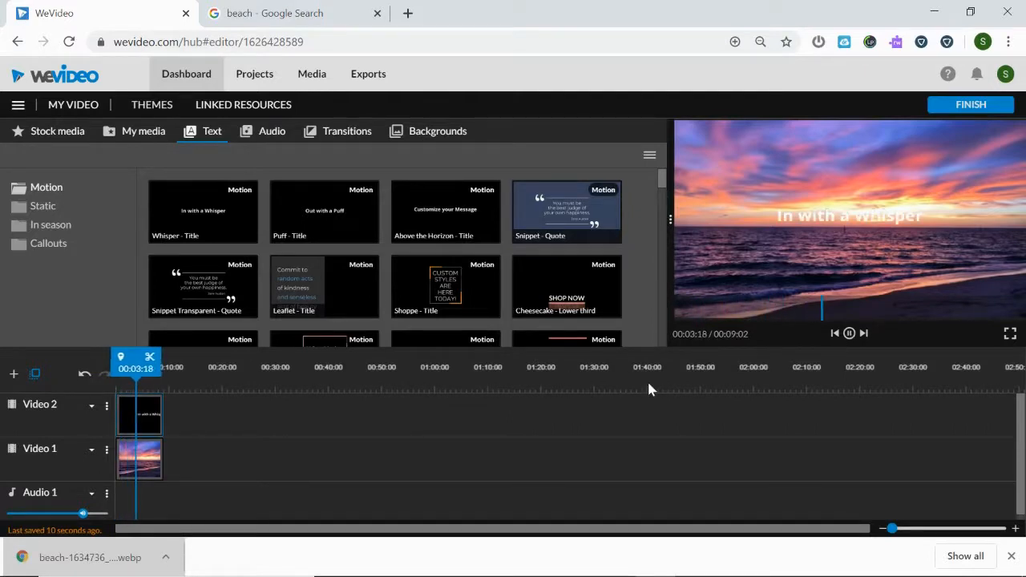
pyautogui.press('space')
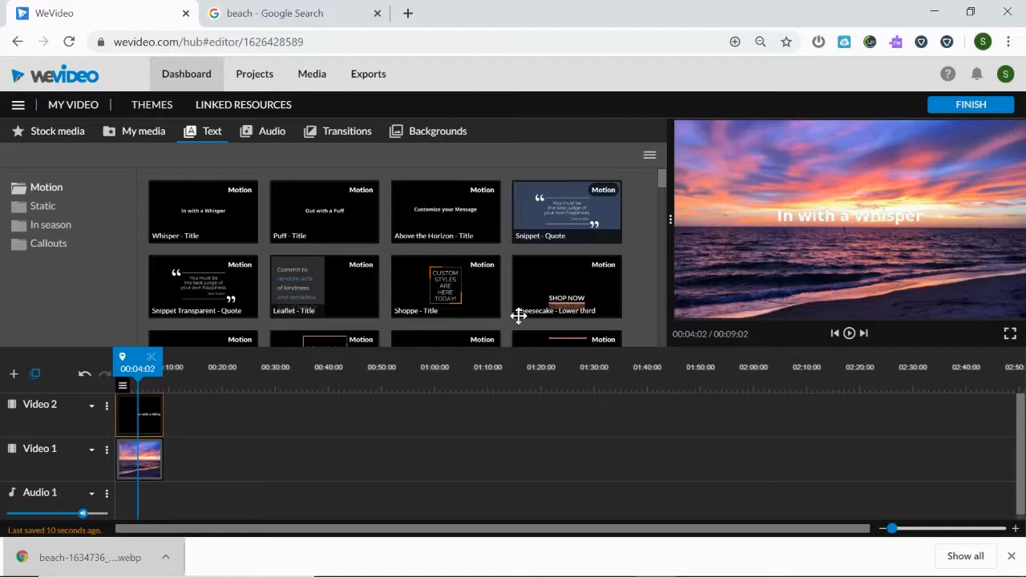
# Change the Whisper title's text to "WeVideo Demo" and its font to AlfaSlabOne
pyautogui.doubleClick(134, 422)
pyautogui.click(152, 279)
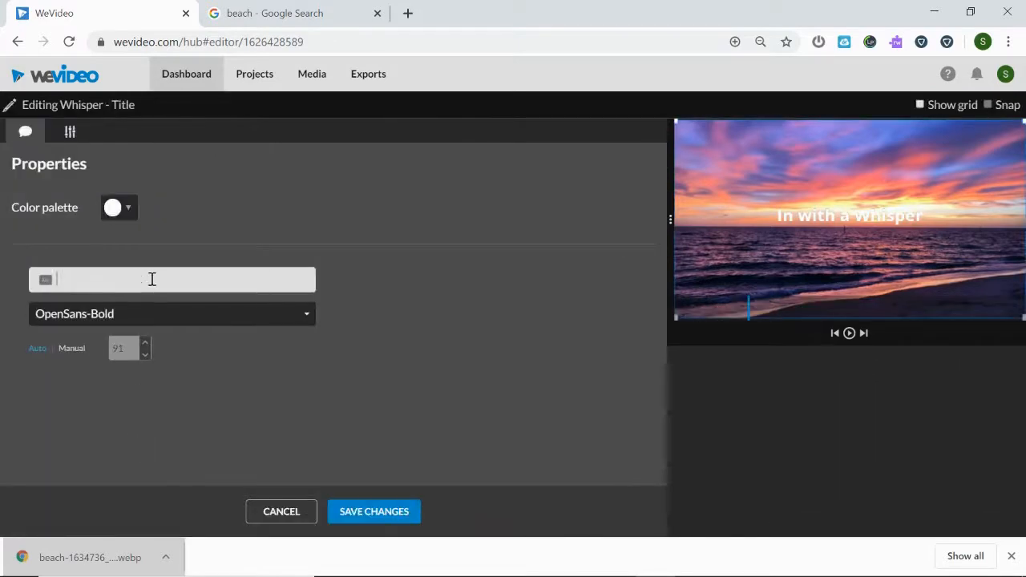
pyautogui.click(14, 286)
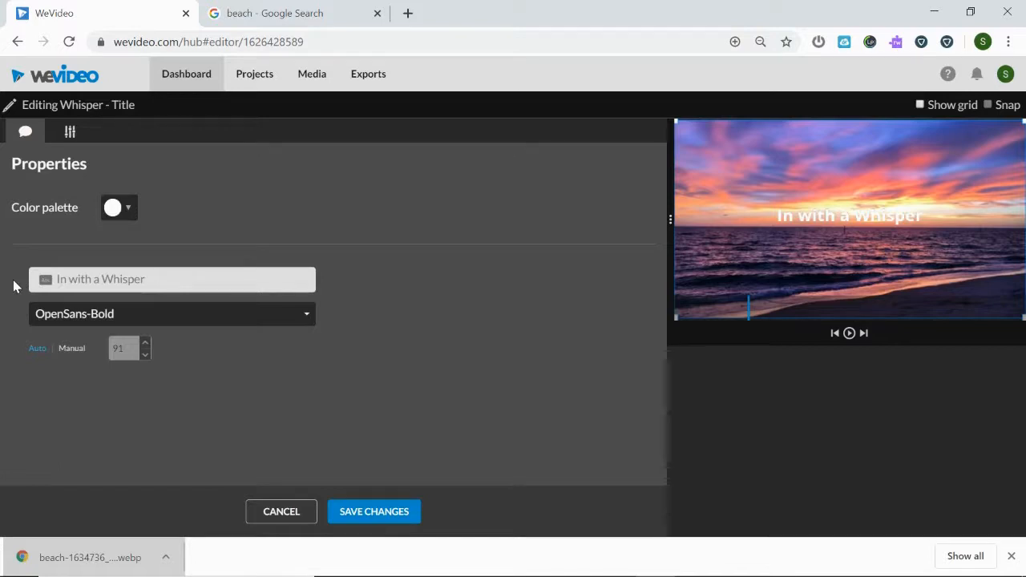
pyautogui.click(100, 272)
pyautogui.write('WeVideo Demo')
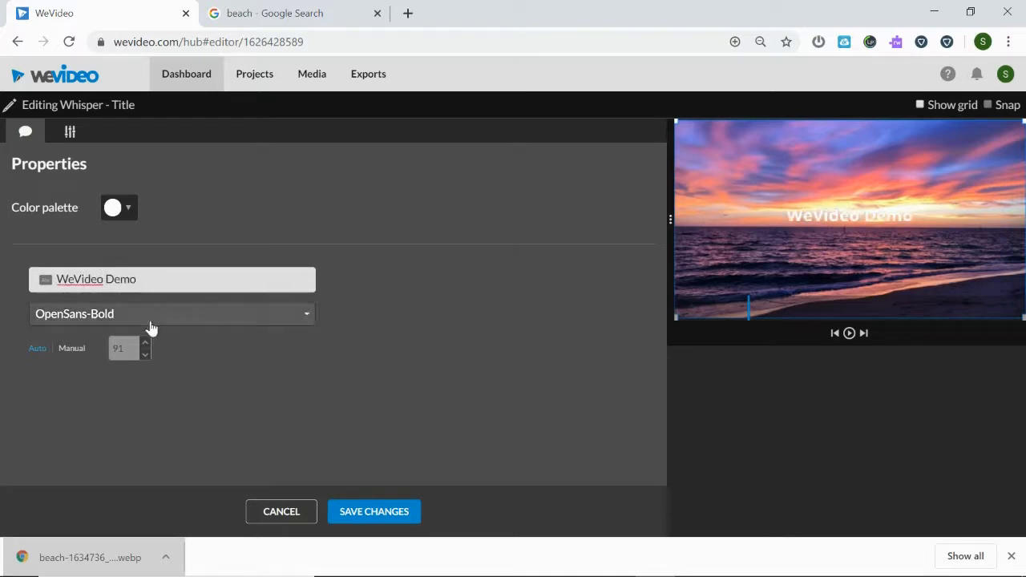
pyautogui.click(152, 325)
pyautogui.click(125, 407)
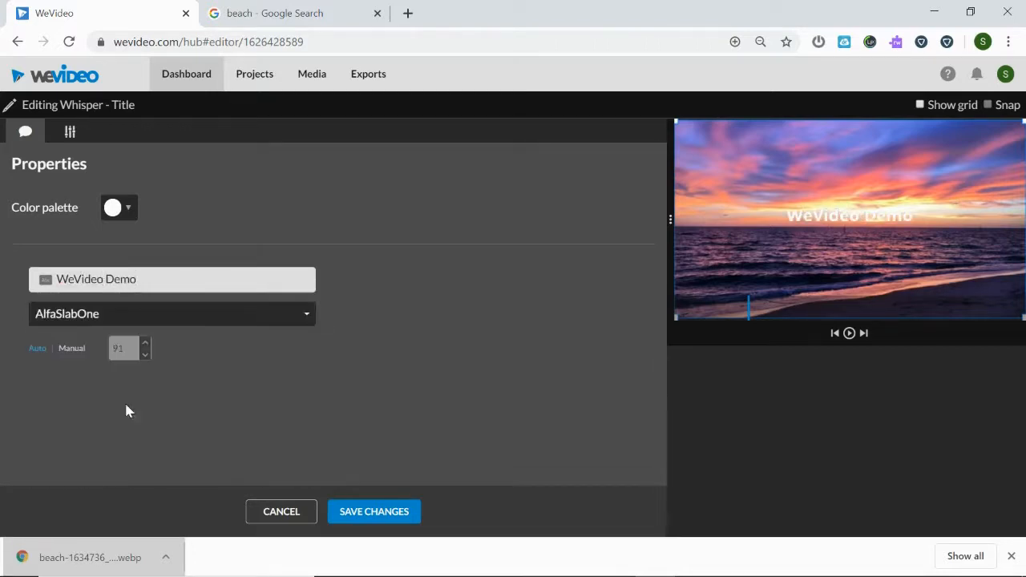
# Color the title yellow, move it down onto the water below the horizon and save the changes
pyautogui.click(125, 211)
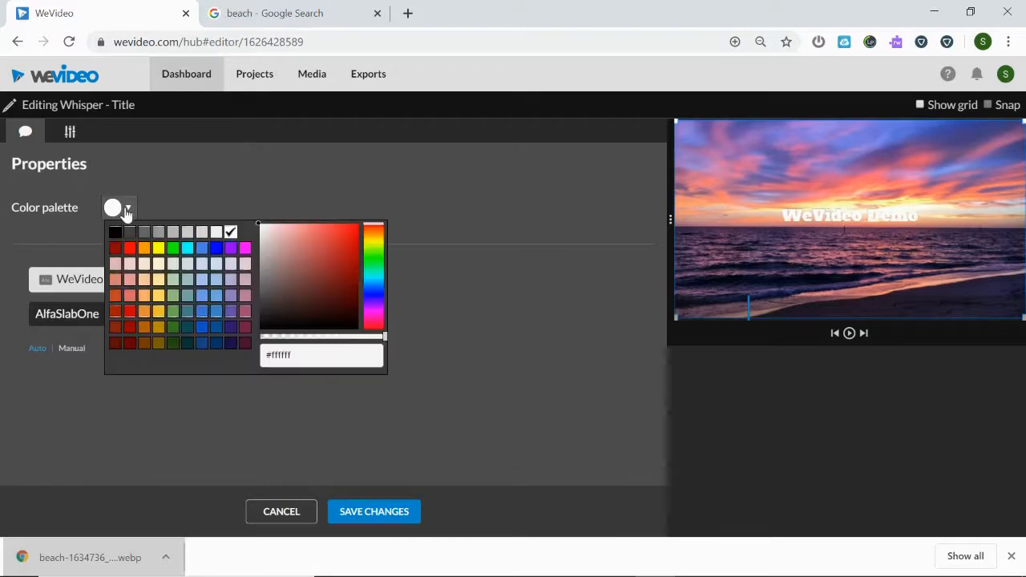
pyautogui.click(163, 248)
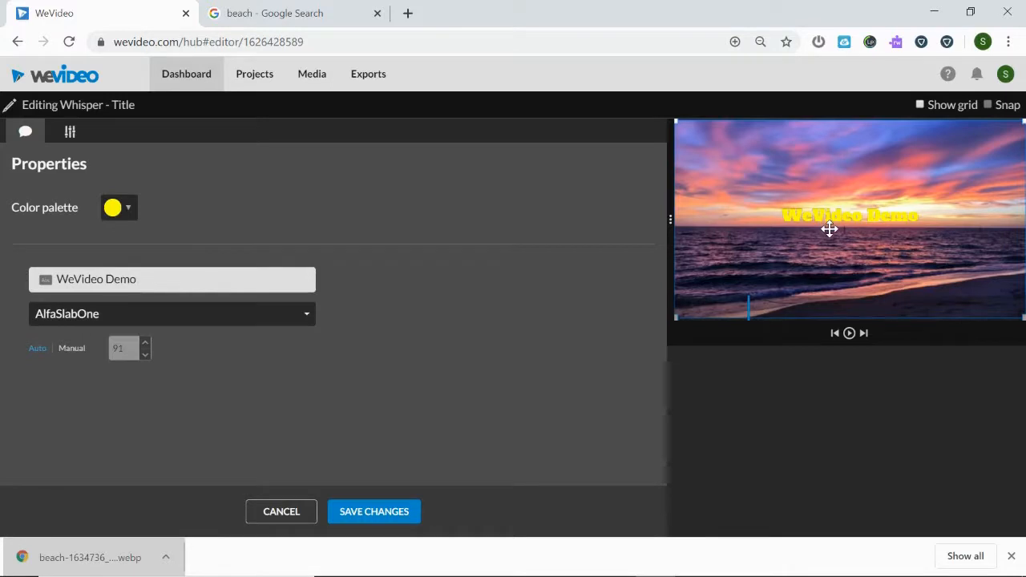
pyautogui.moveTo(847, 230); pyautogui.dragTo(847, 259)
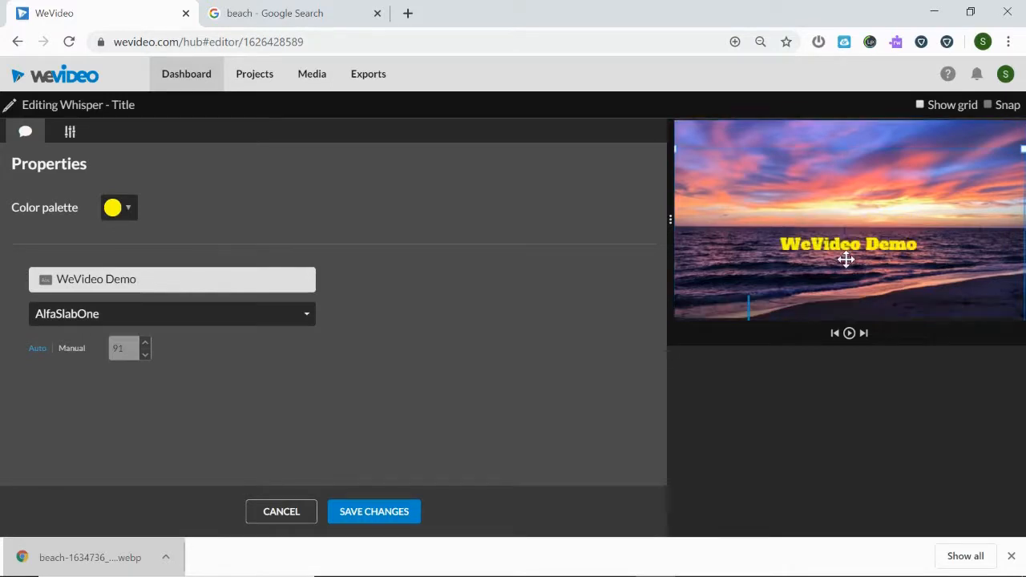
pyautogui.click(383, 515)
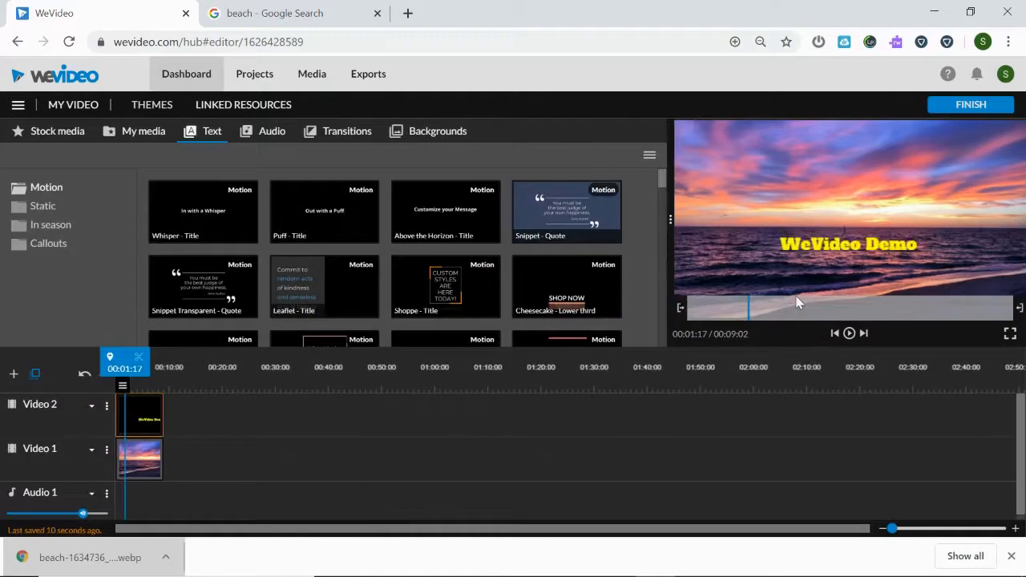
# Replay the video from the start, and browse the free music, sound effects and premium music categories
pyautogui.click(834, 335)
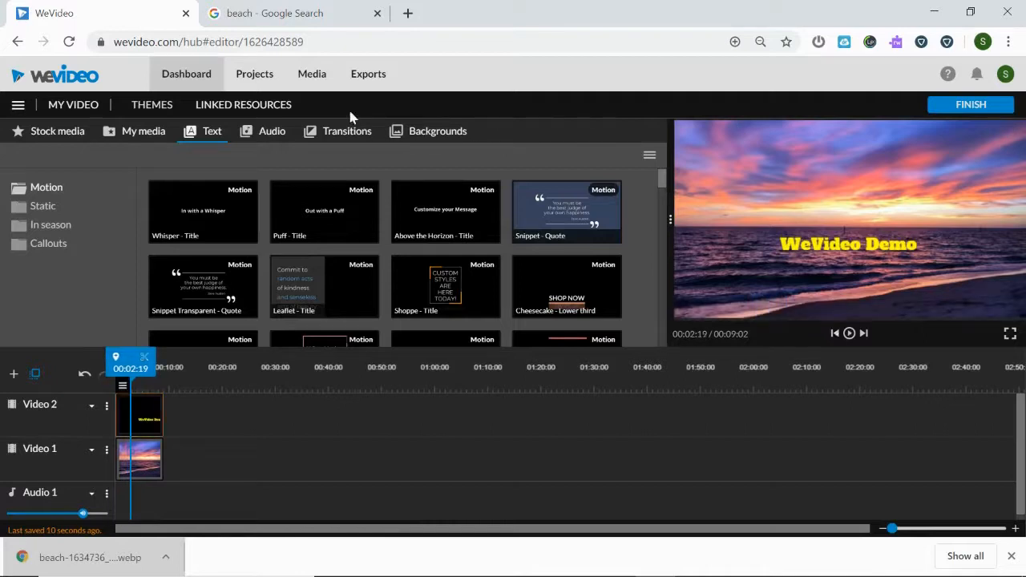
pyautogui.click(282, 133)
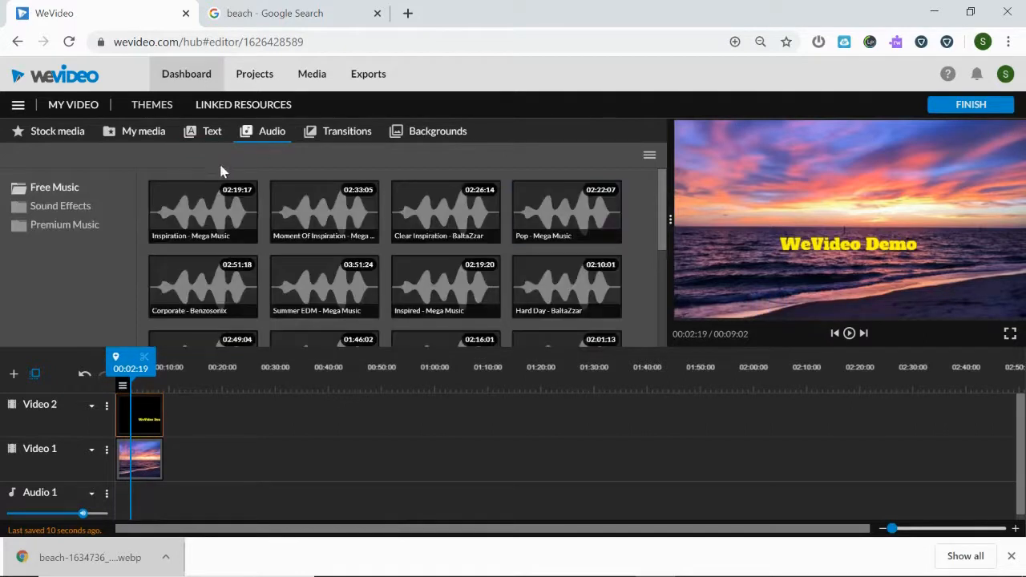
pyautogui.scroll(-2, 264, 236)
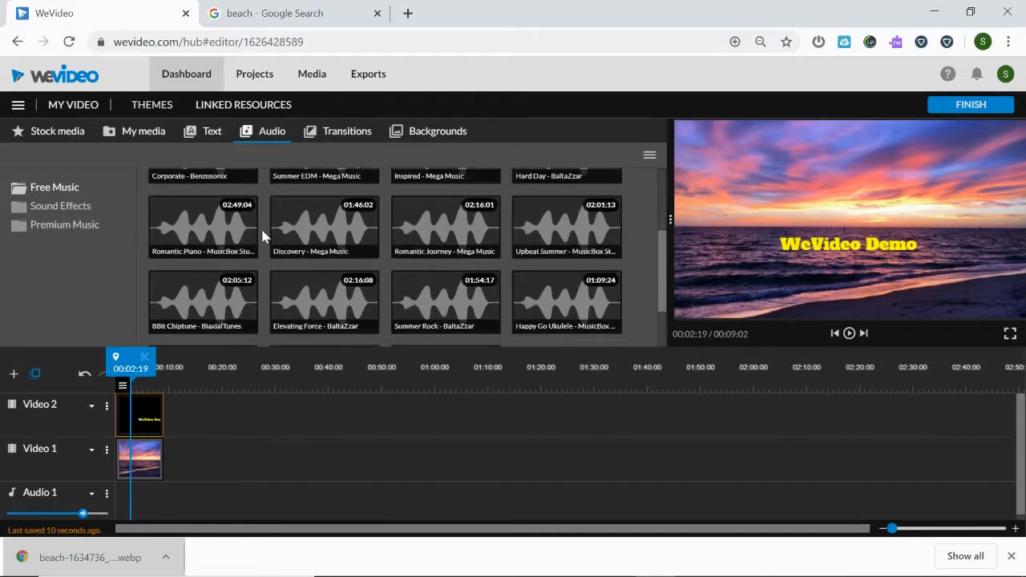
pyautogui.scroll(-1, 264, 235)
pyautogui.scroll(2, 264, 236)
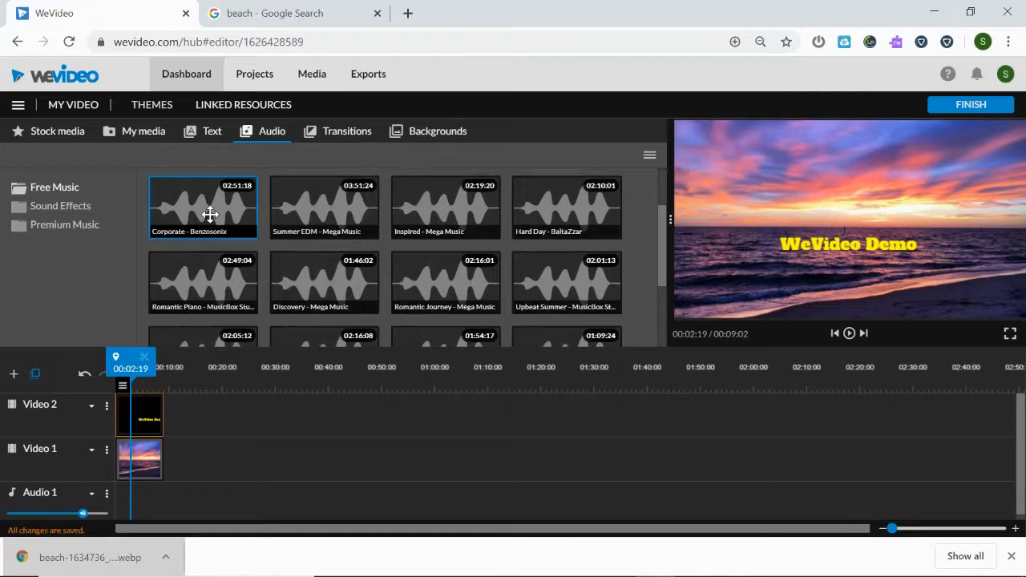
pyautogui.click(64, 207)
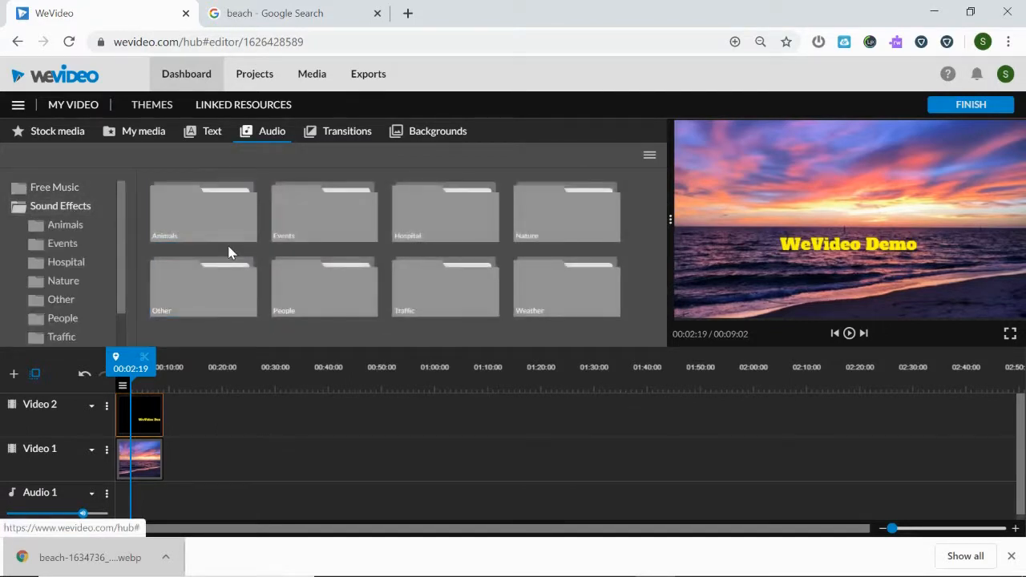
pyautogui.click(64, 207)
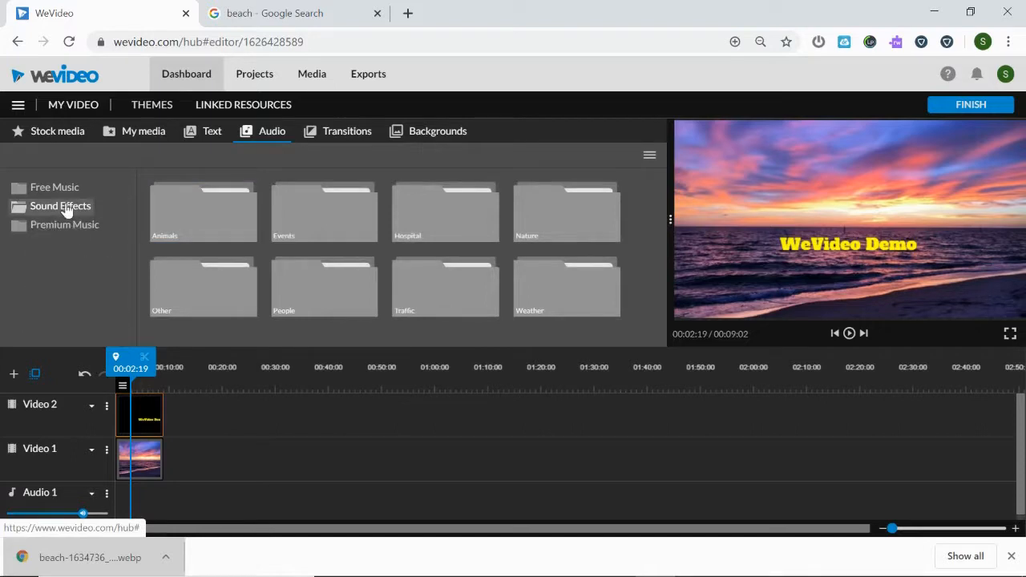
pyautogui.click(68, 225)
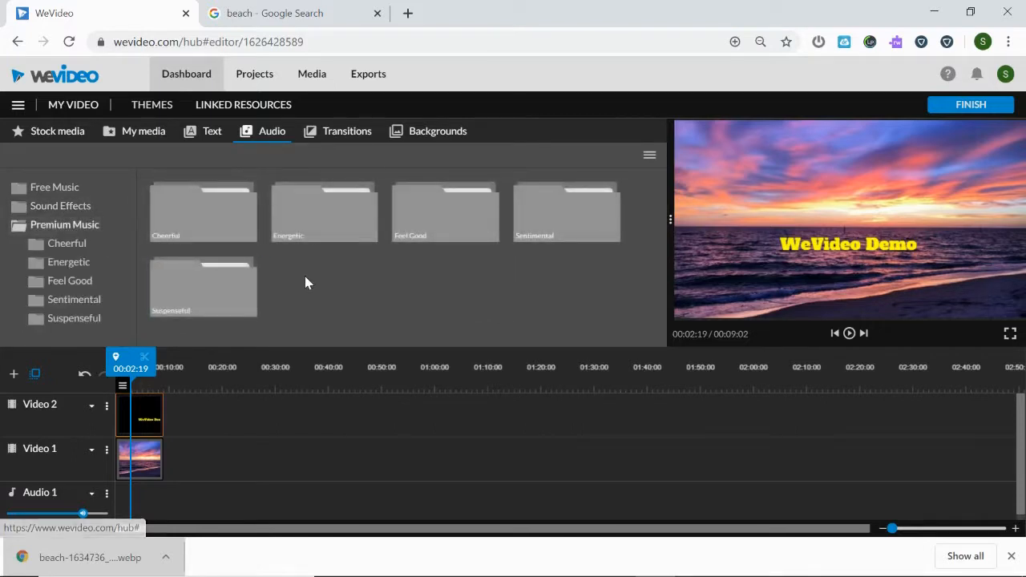
# Add the Party drive track from the Cheerful premium music to the start of the Audio 1 track
pyautogui.click(207, 216)
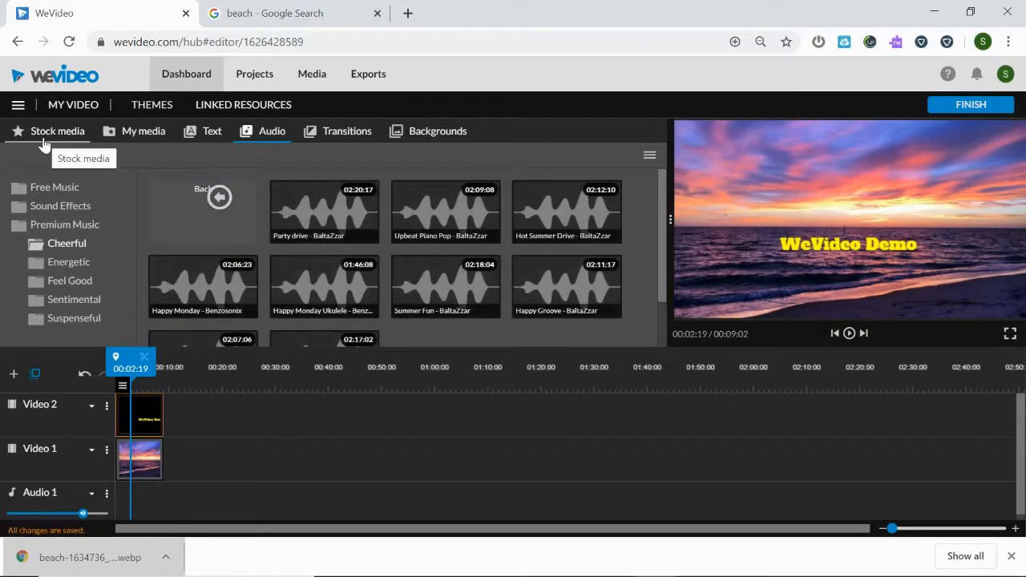
pyautogui.click(14, 135)
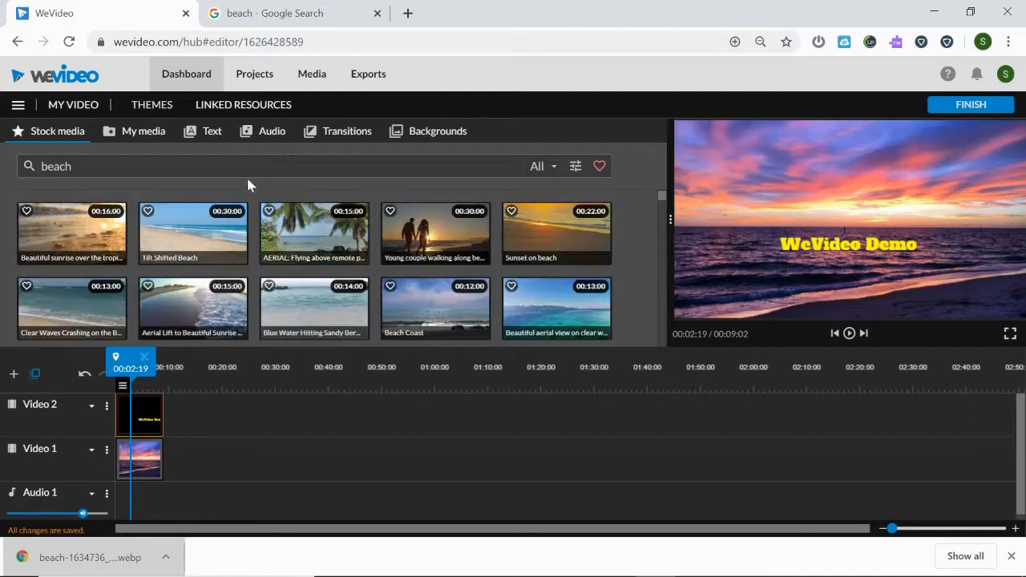
pyautogui.click(280, 137)
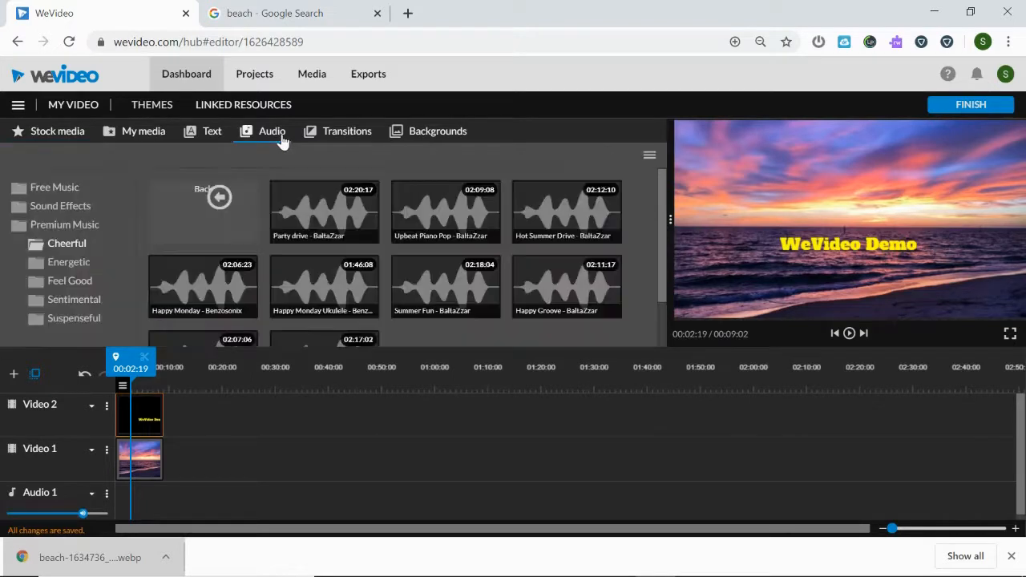
pyautogui.click(321, 222)
pyautogui.moveTo(321, 222); pyautogui.dragTo(139, 501)
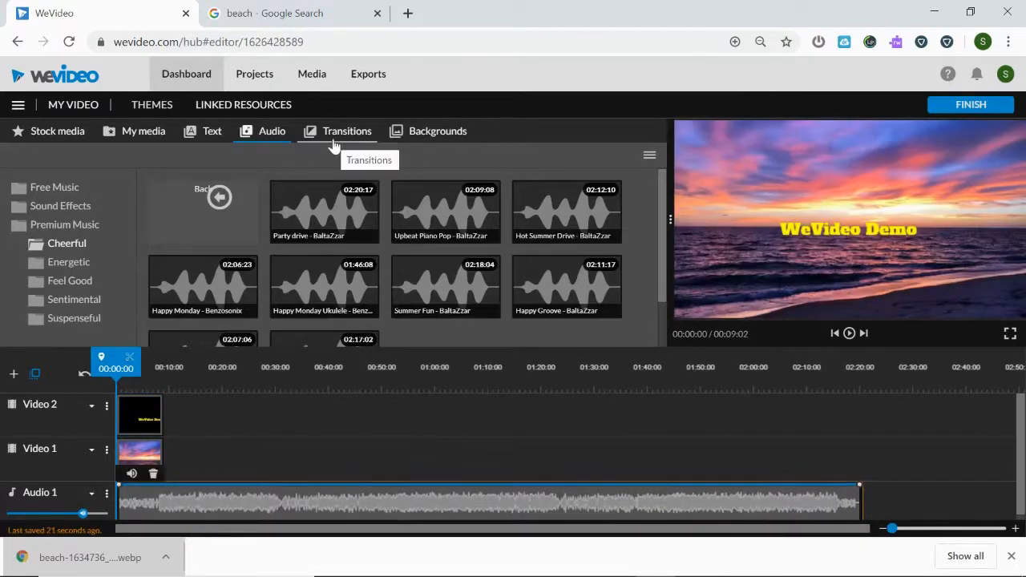
# Preview the Cross fade, Cross blur and Cross Zoom transitions and look through the other standard ones
pyautogui.click(333, 141)
pyautogui.click(247, 203)
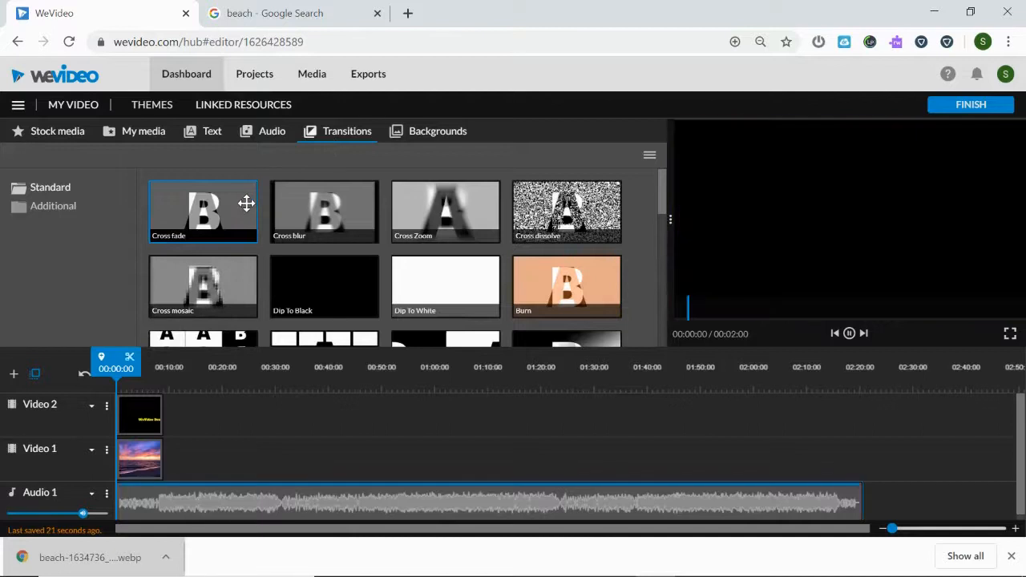
pyautogui.click(360, 221)
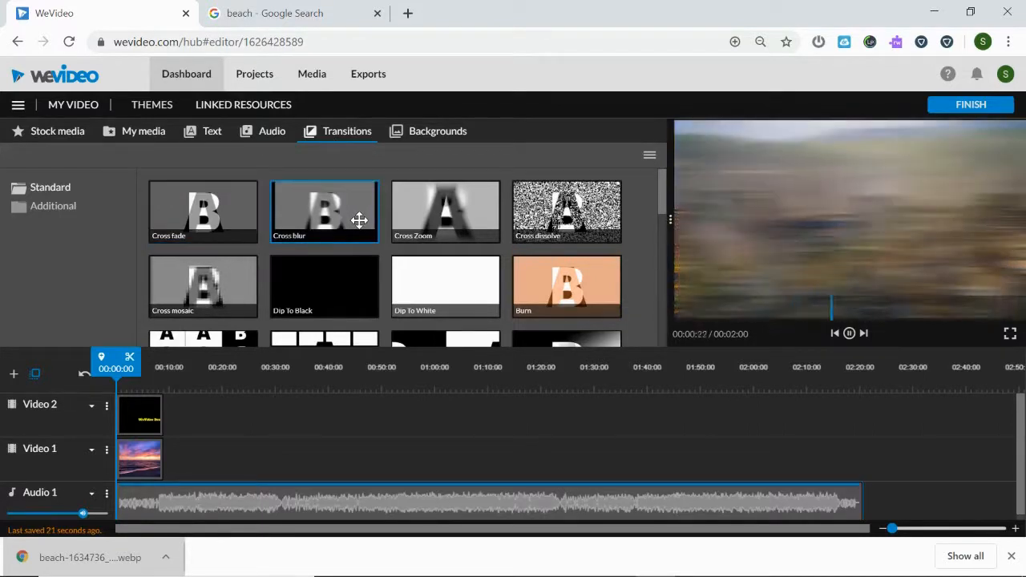
pyautogui.click(431, 219)
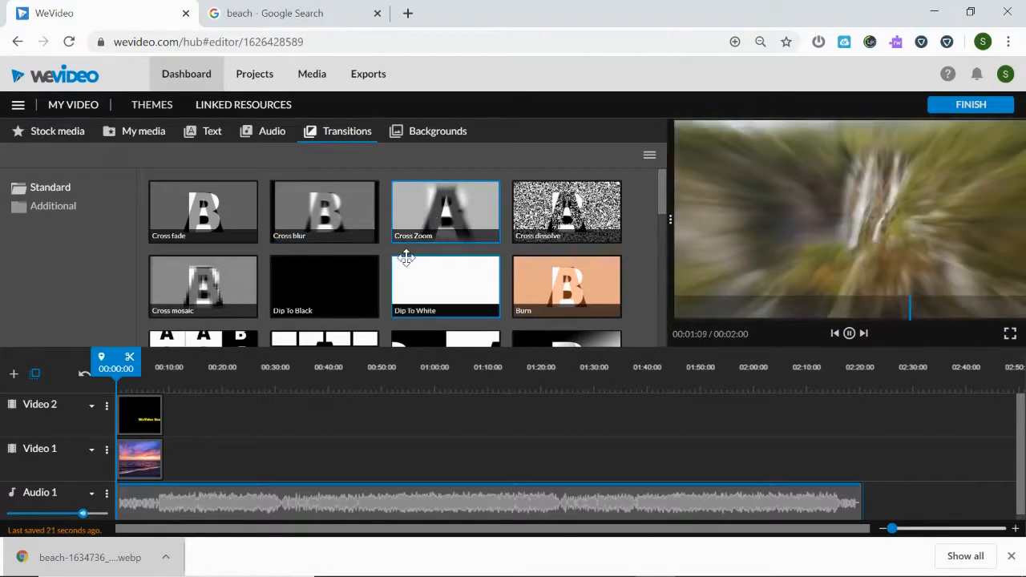
pyautogui.scroll(-2, 407, 257)
pyautogui.scroll(2, 406, 256)
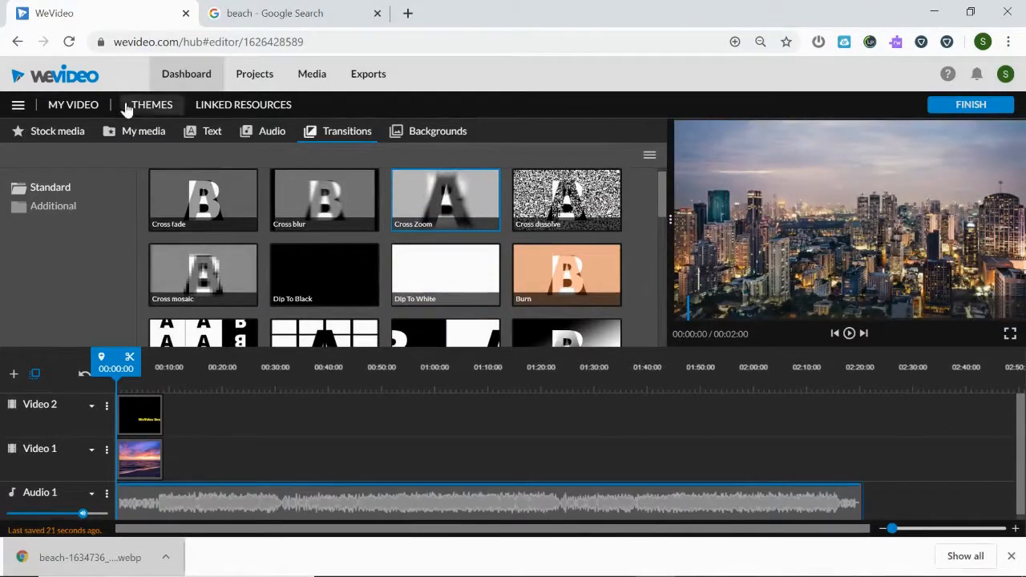
# Switch to the Google beach image results and save the Empty Beach photo to the Desktop as a JPEG named download
pyautogui.click(270, 14)
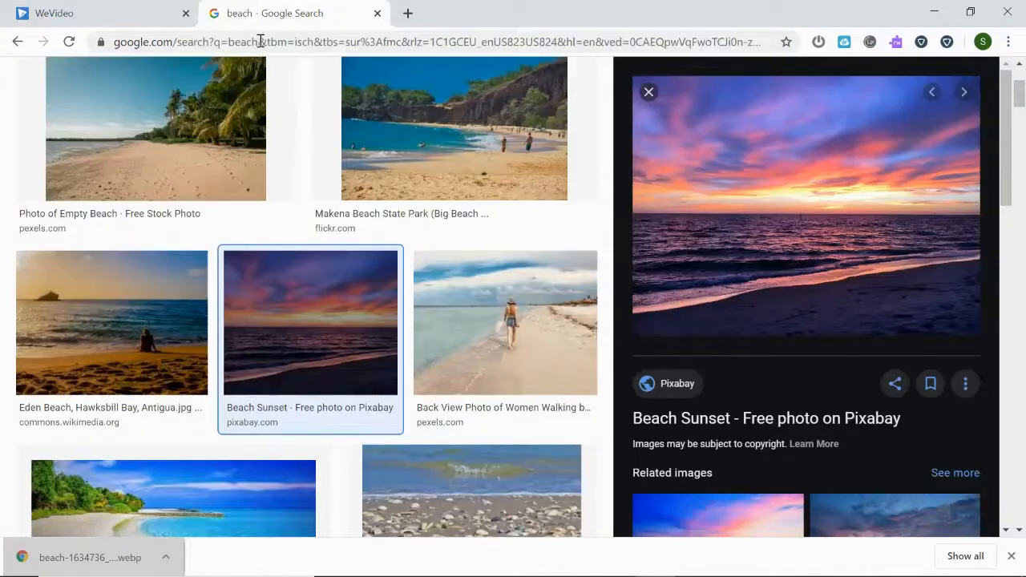
pyautogui.rightClick(784, 158)
pyautogui.click(851, 315)
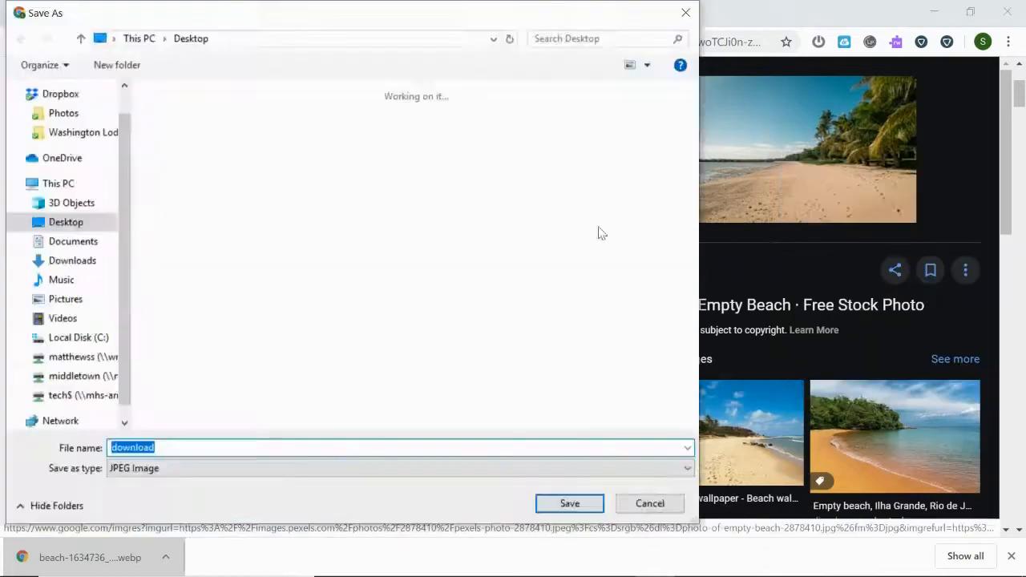
pyautogui.click(570, 501)
# Return to WeVideo, import download.jpg into the personal media and place it on Video 1 directly after the sunset photo
pyautogui.click(84, 14)
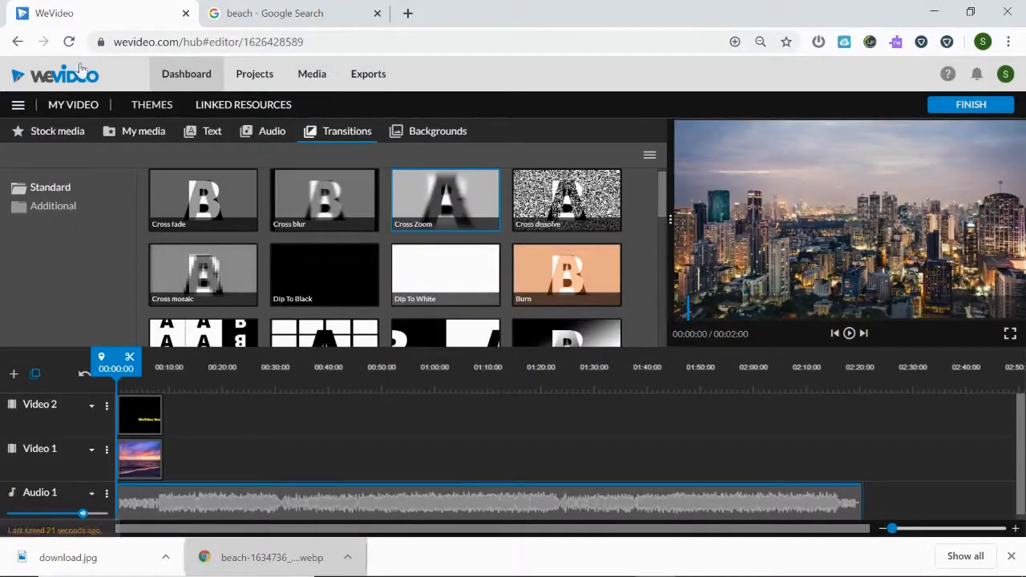
pyautogui.click(142, 133)
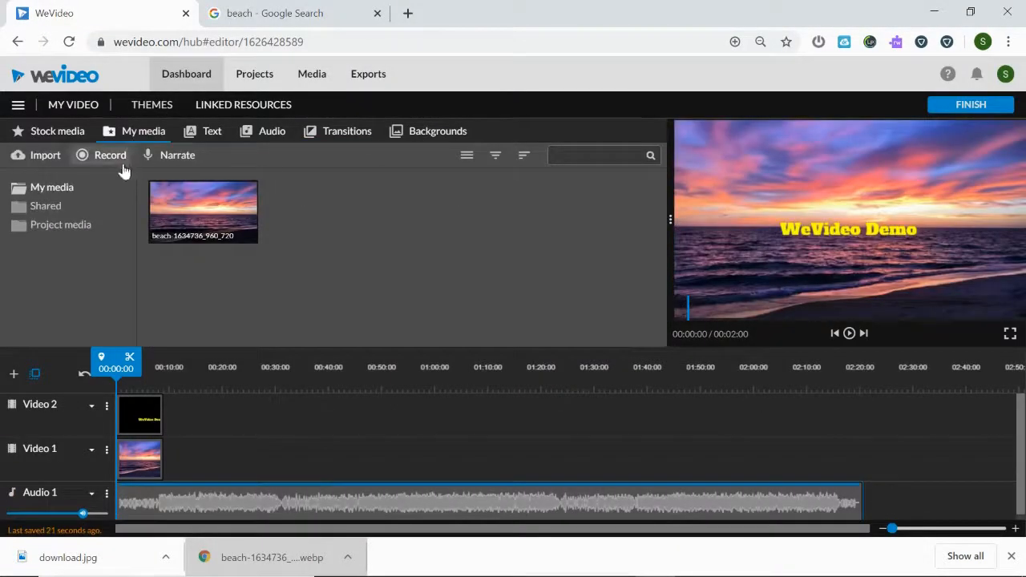
pyautogui.click(36, 158)
pyautogui.moveTo(68, 557); pyautogui.dragTo(388, 263)
pyautogui.click(342, 207)
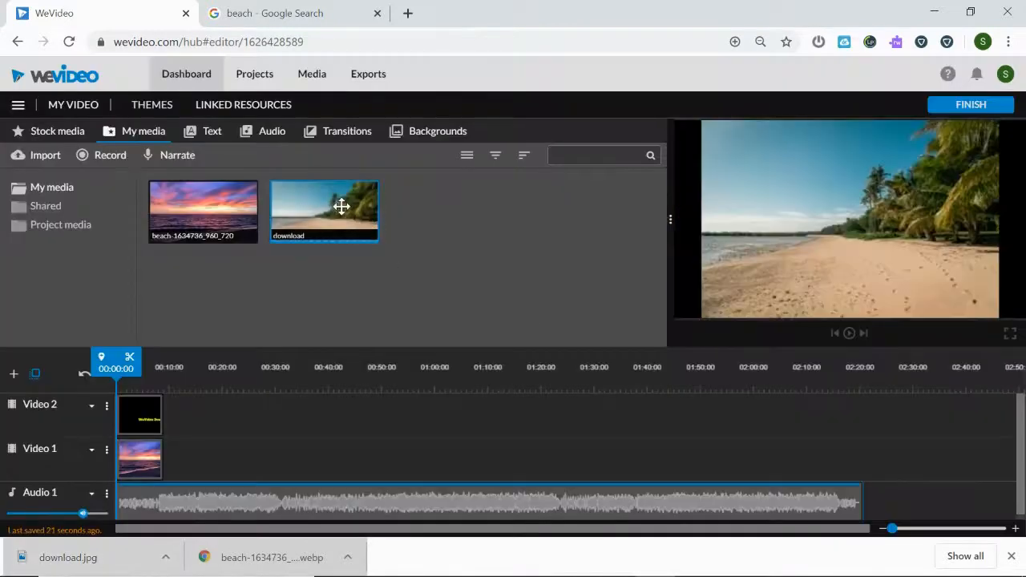
pyautogui.moveTo(341, 207); pyautogui.dragTo(178, 461)
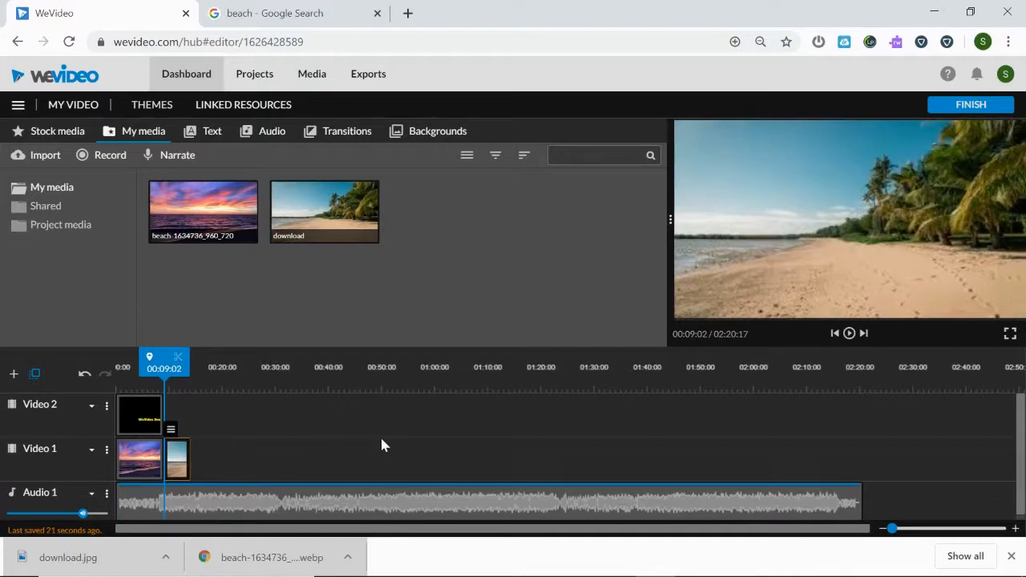
# Add a Cross fade transition between the two beach photos on Video 1 and play across it to check it
pyautogui.click(339, 134)
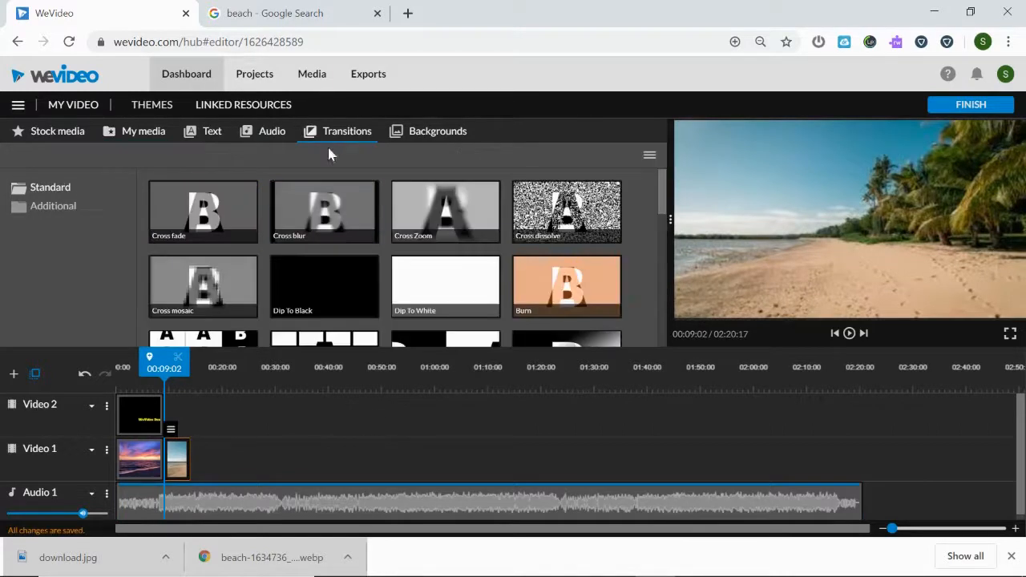
pyautogui.click(203, 227)
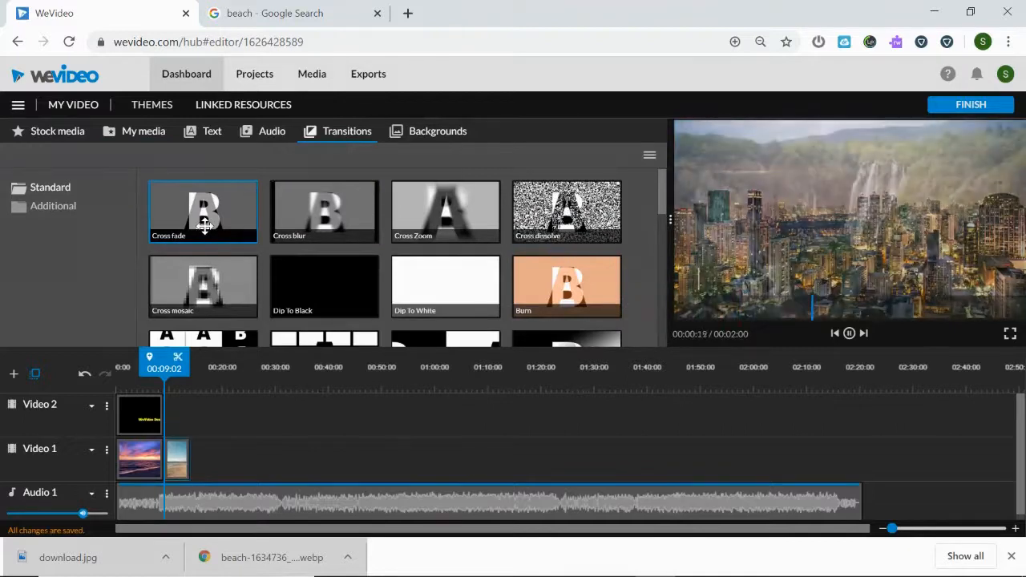
pyautogui.moveTo(204, 227)
pyautogui.mouseDown()
pyautogui.moveTo(192, 330)
pyautogui.moveTo(200, 359)
pyautogui.moveTo(230, 404)
pyautogui.moveTo(255, 404)
pyautogui.mouseUp()
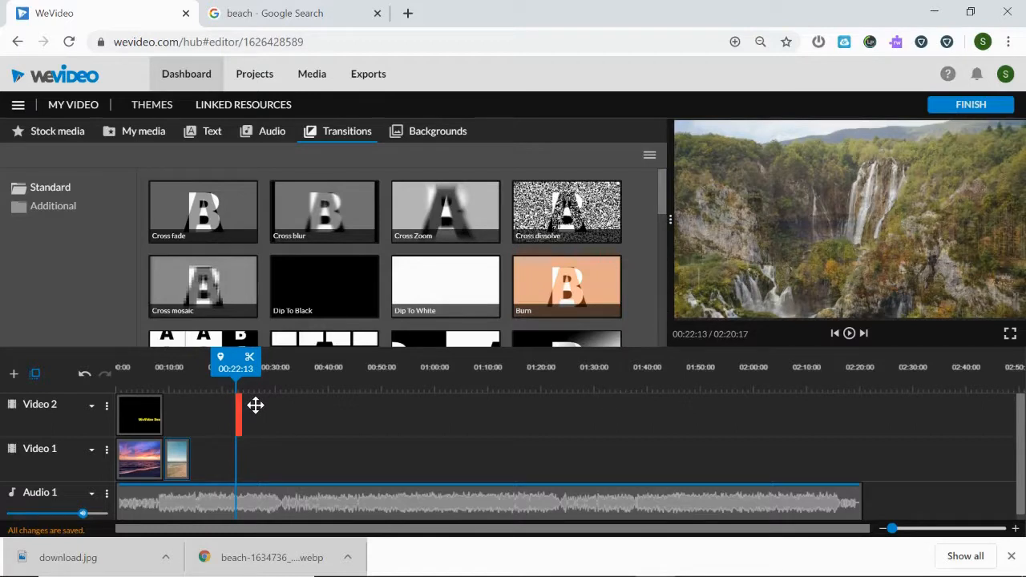
pyautogui.moveTo(254, 404); pyautogui.dragTo(182, 450)
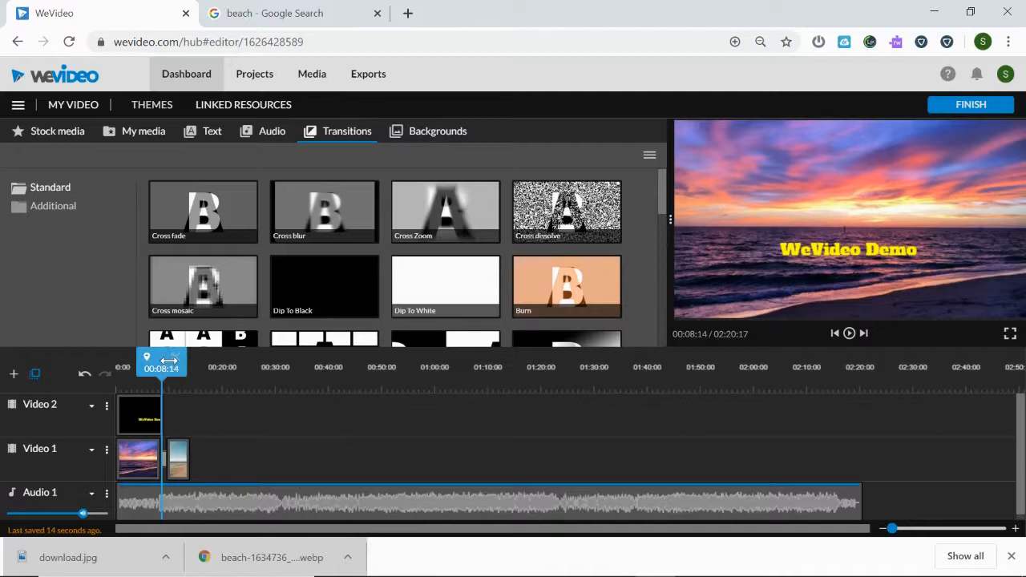
pyautogui.moveTo(168, 361); pyautogui.dragTo(150, 359)
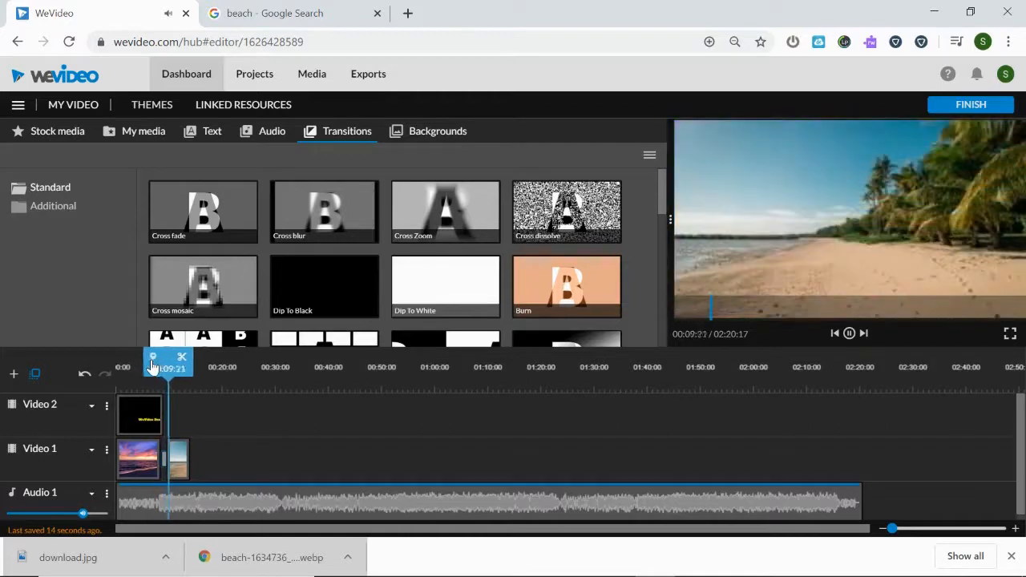
pyautogui.press('space')
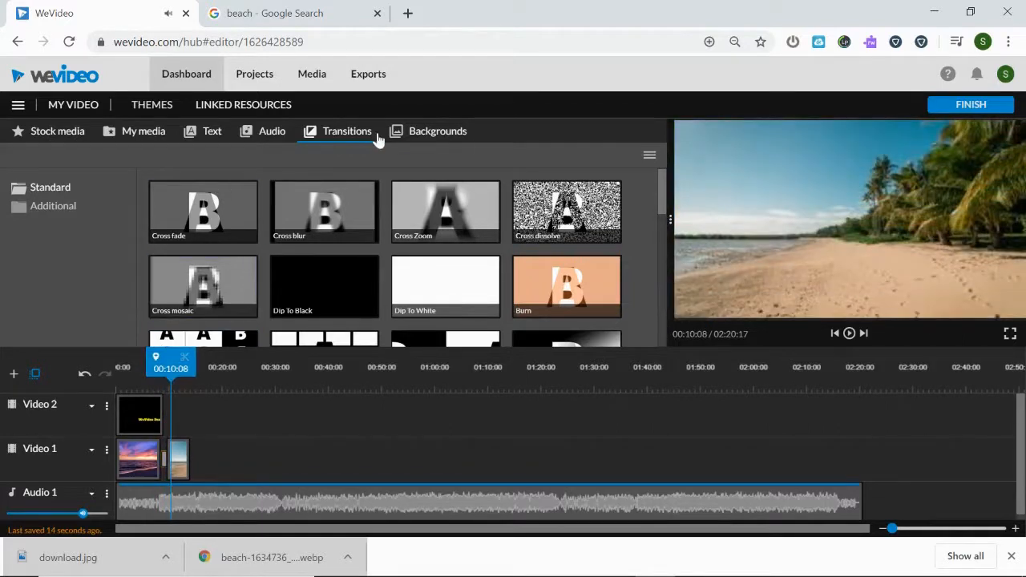
# Examine the available backgrounds, previewing Golden Streaks, Green Tiles, Yellow Glow and the solid Red
pyautogui.click(409, 139)
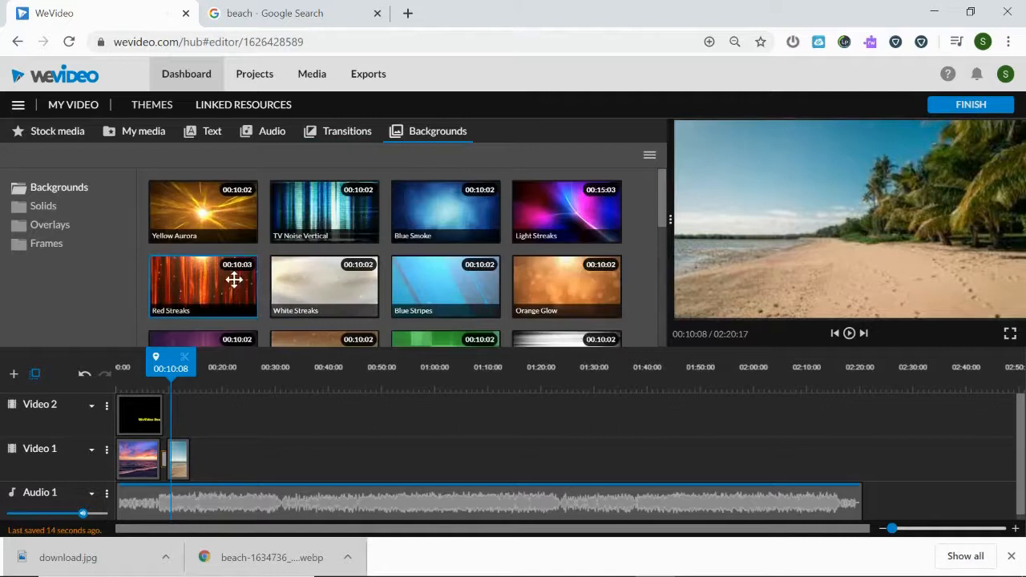
pyautogui.scroll(-3, 279, 255)
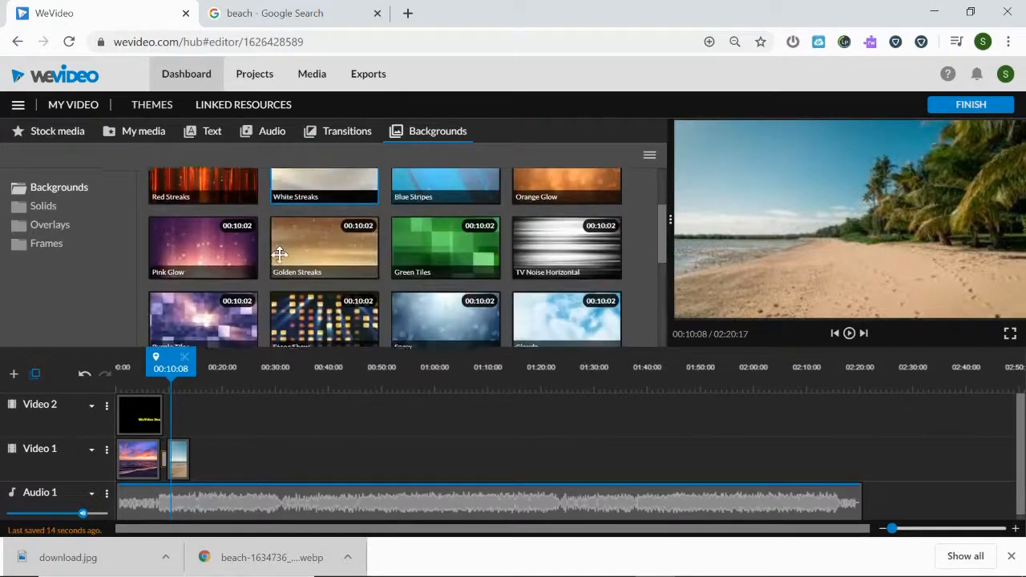
pyautogui.click(328, 236)
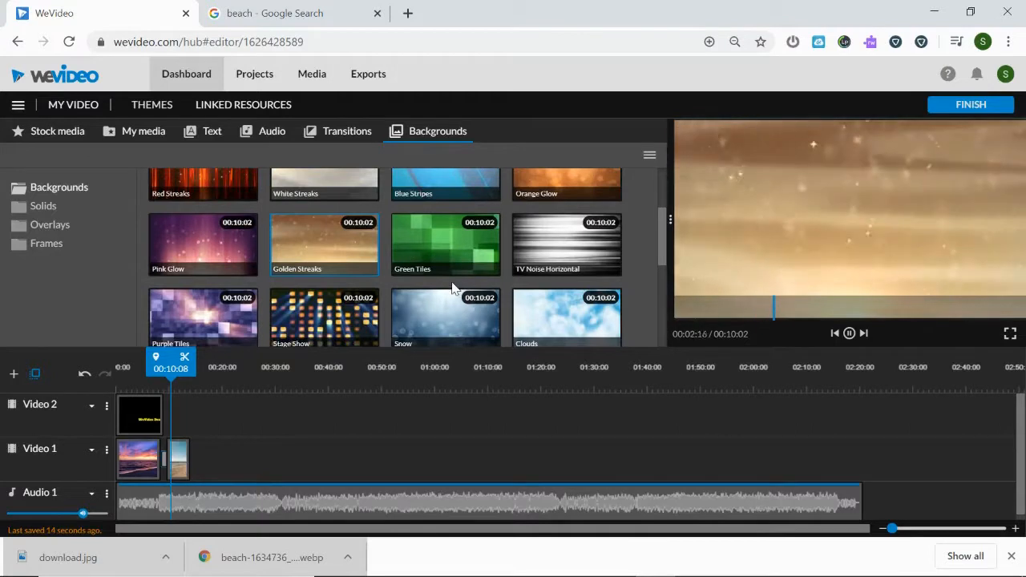
pyautogui.click(411, 235)
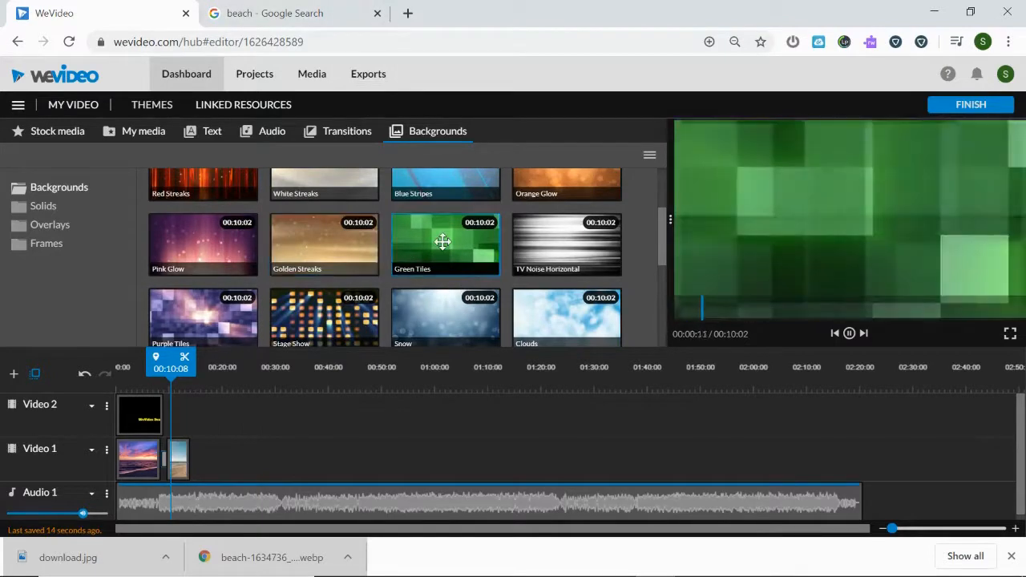
pyautogui.scroll(-5, 425, 239)
pyautogui.click(442, 241)
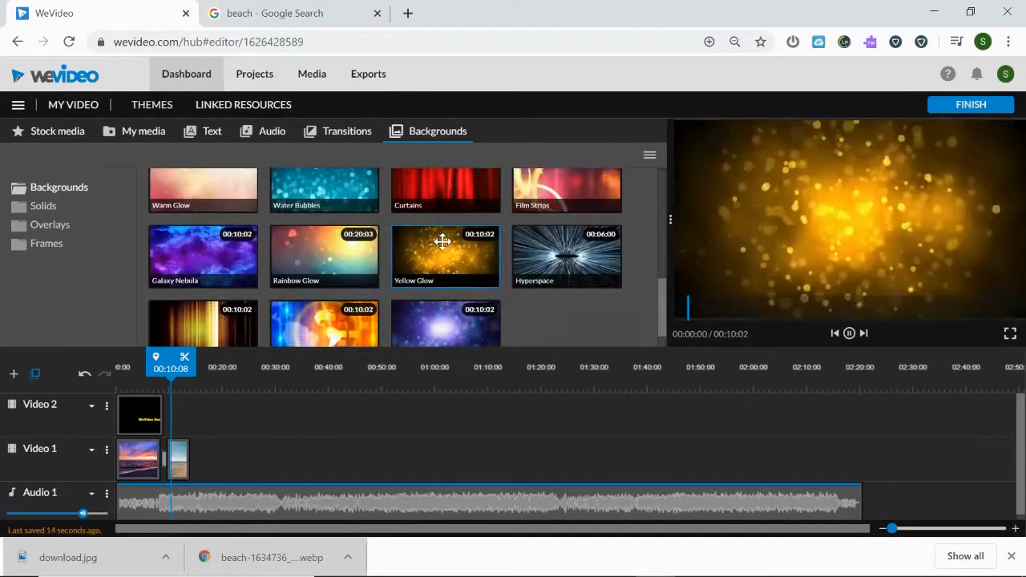
pyautogui.click(46, 209)
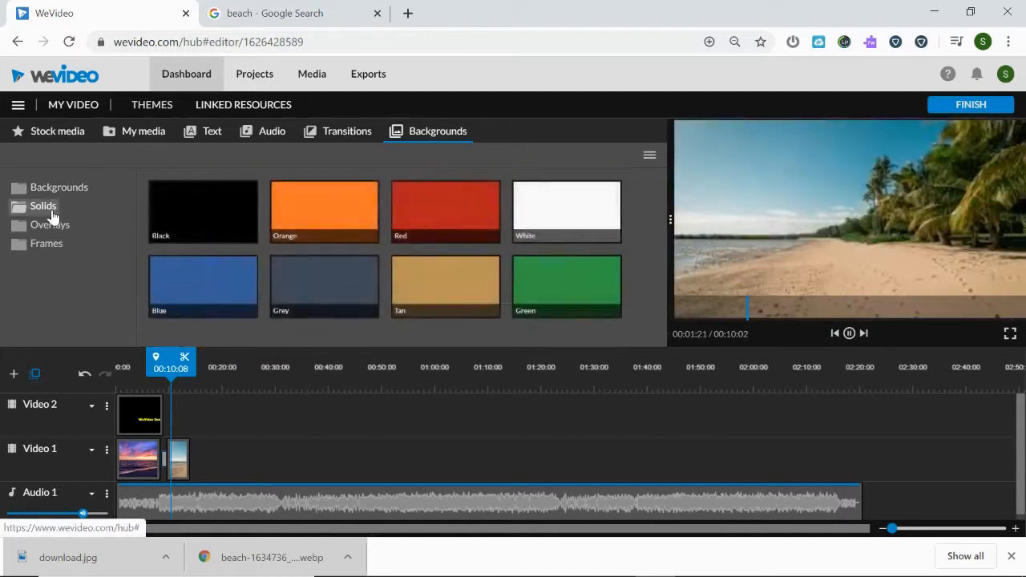
pyautogui.click(450, 213)
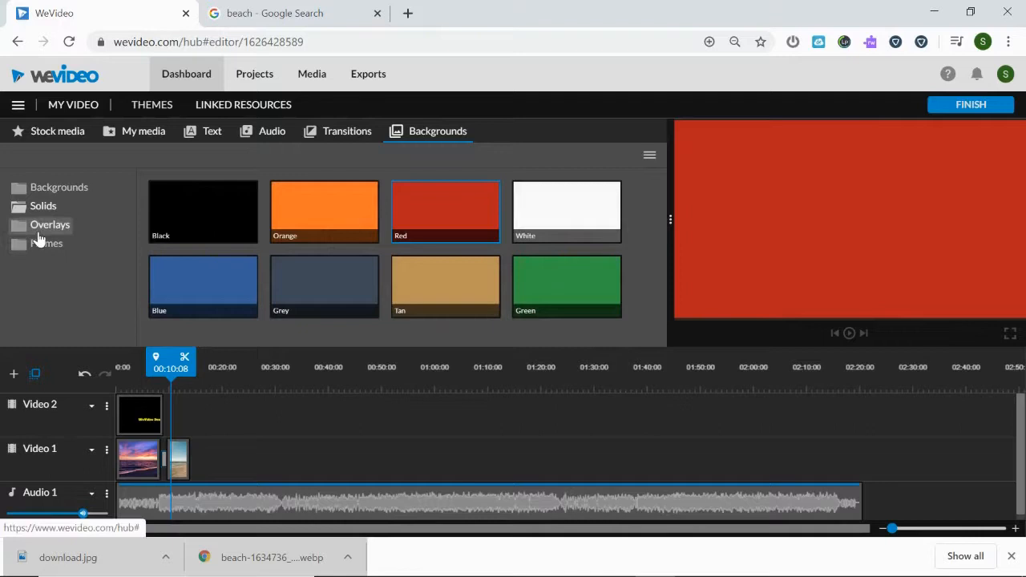
pyautogui.click(60, 191)
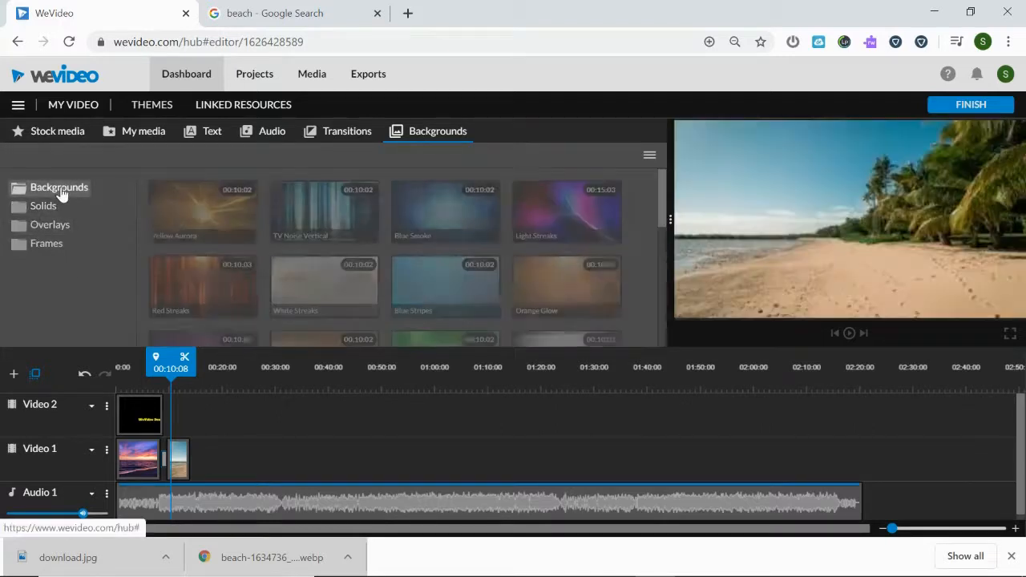
# Preview the Blue Stripes background and shift both beach photos on Video 1 together to start at about 00:09:02
pyautogui.click(444, 294)
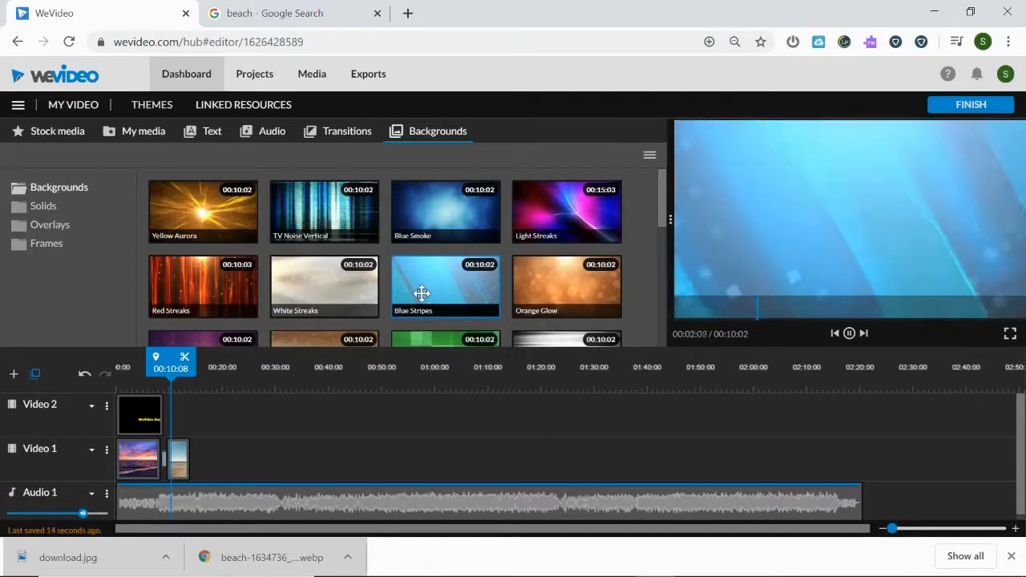
pyautogui.click(137, 470)
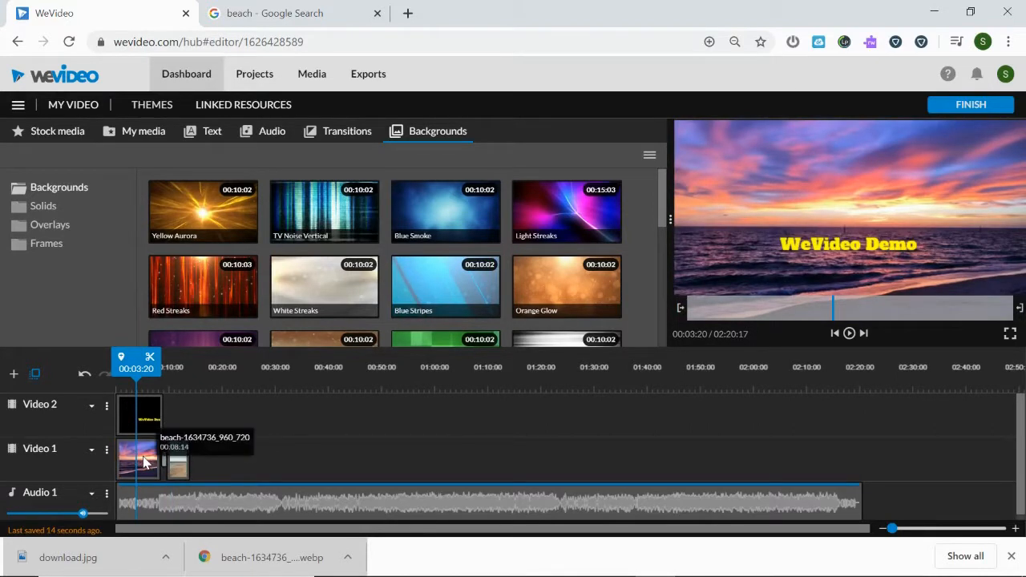
pyautogui.moveTo(152, 463)
pyautogui.mouseDown()
pyautogui.moveTo(234, 461)
pyautogui.moveTo(144, 458)
pyautogui.mouseUp()
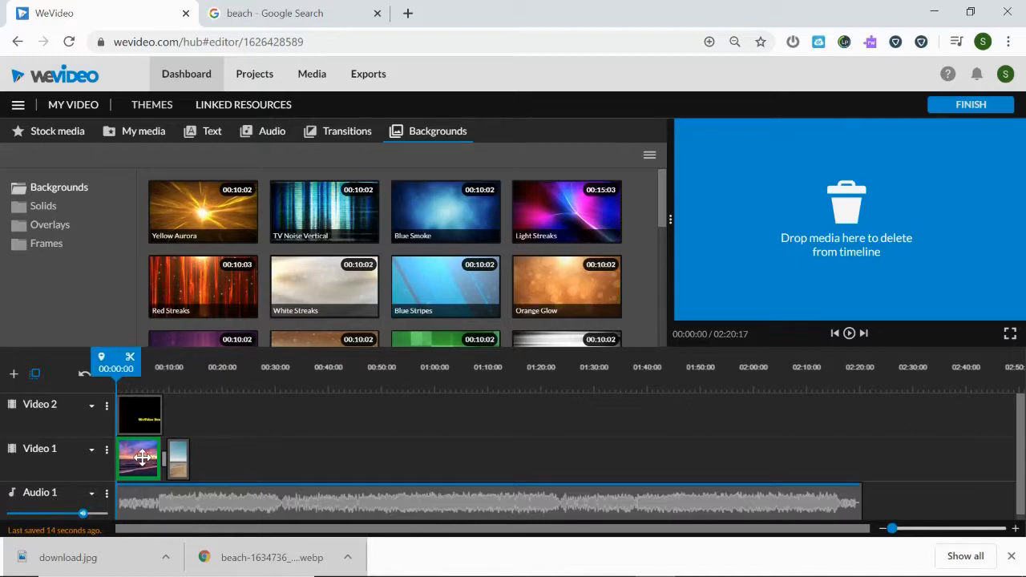
pyautogui.moveTo(142, 457); pyautogui.dragTo(143, 460)
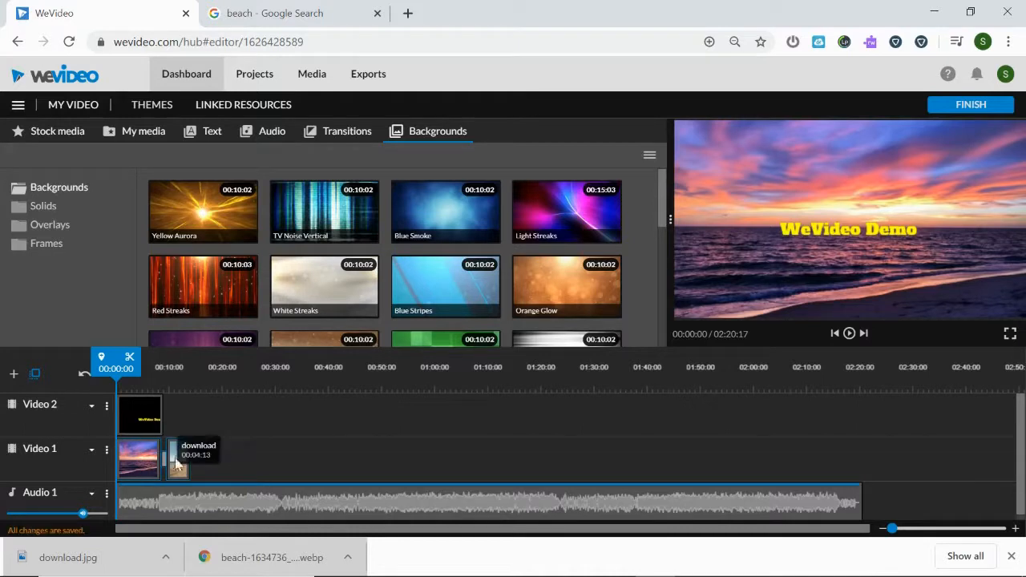
pyautogui.moveTo(145, 470); pyautogui.dragTo(189, 467)
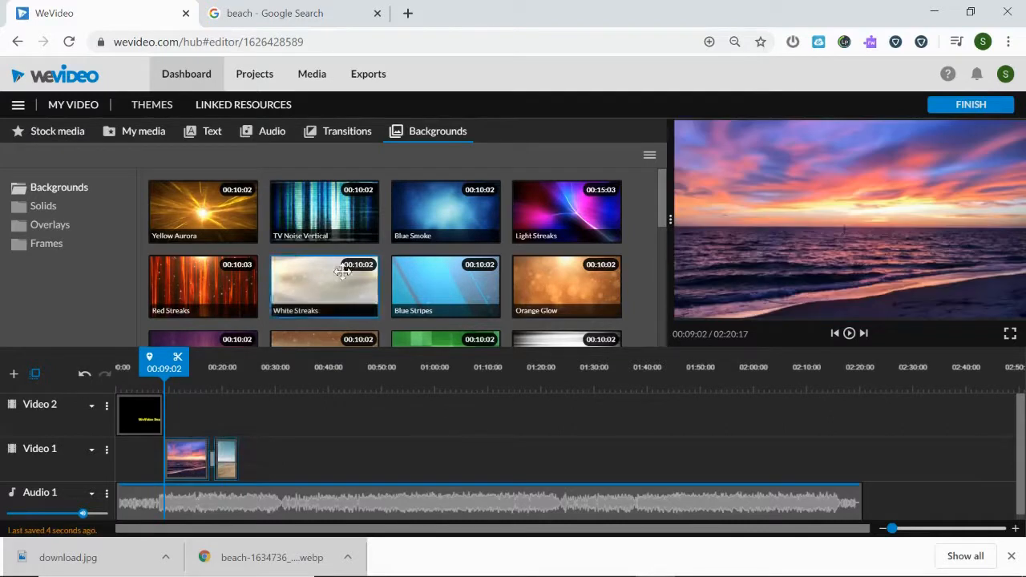
# Place the Blue Stripes background at the start of Video 1 using Trim to fit and play it beneath the title
pyautogui.click(444, 282)
pyautogui.moveTo(444, 283); pyautogui.dragTo(134, 454)
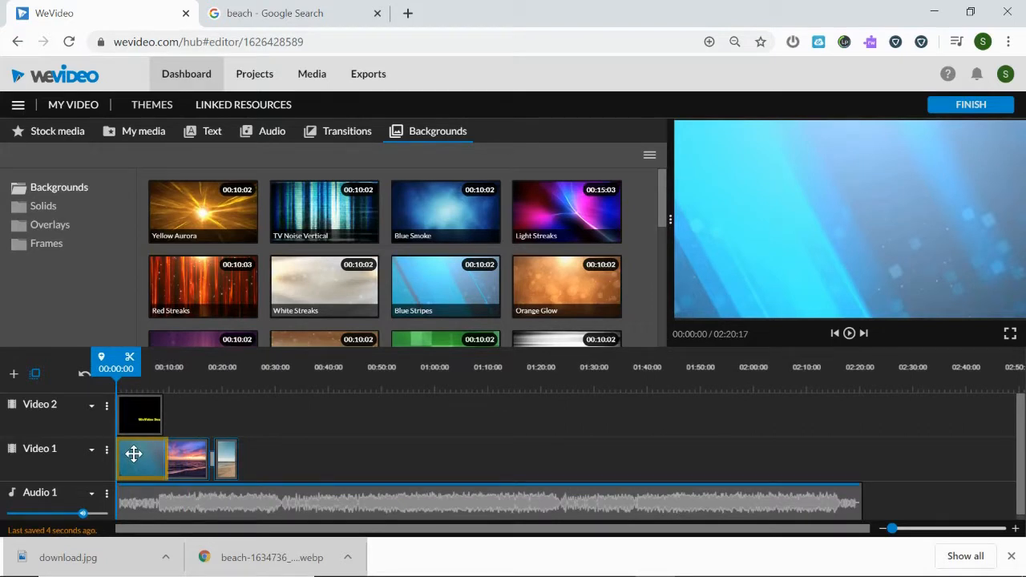
pyautogui.moveTo(134, 454); pyautogui.dragTo(135, 462)
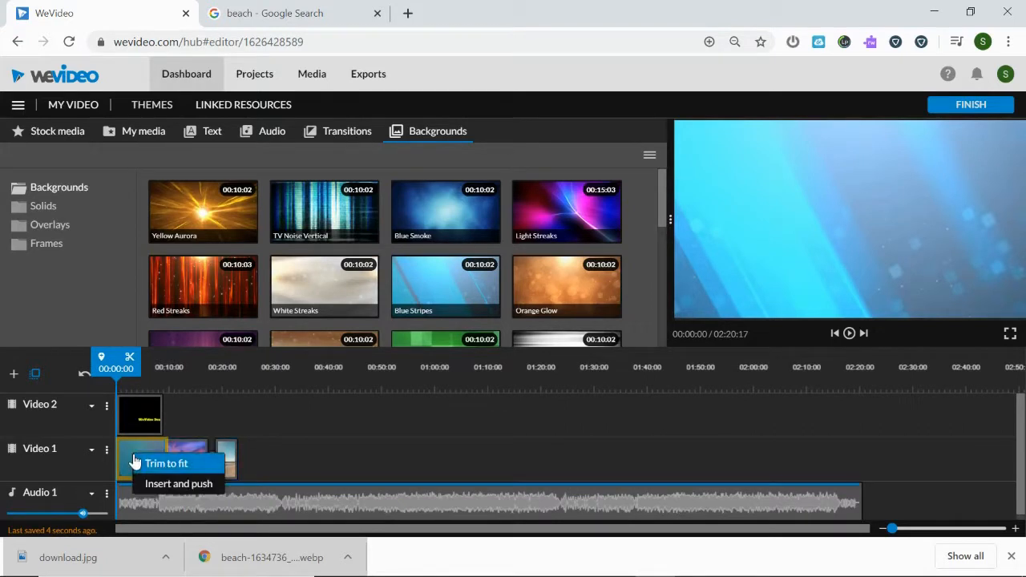
pyautogui.click(193, 466)
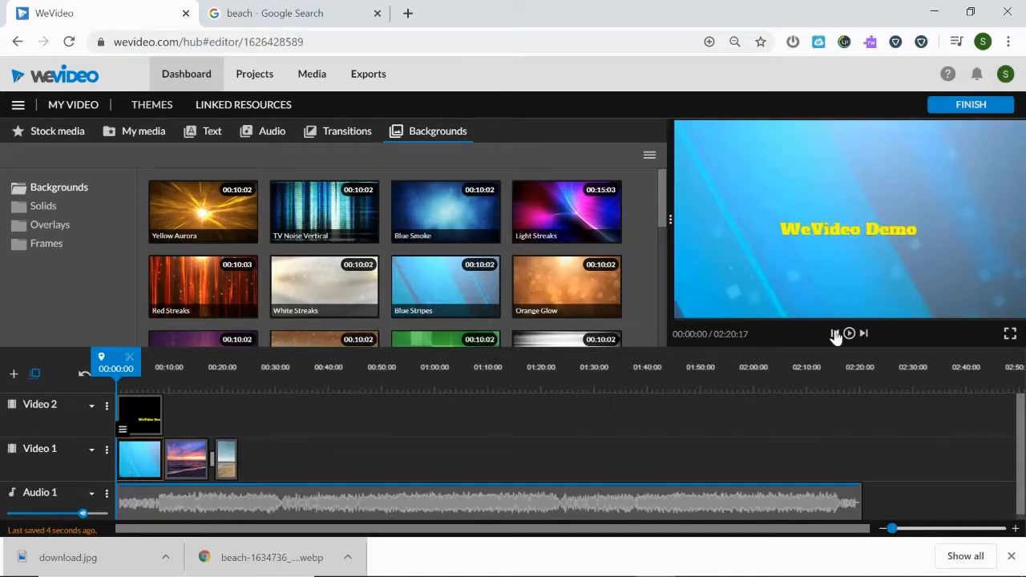
pyautogui.press('space')
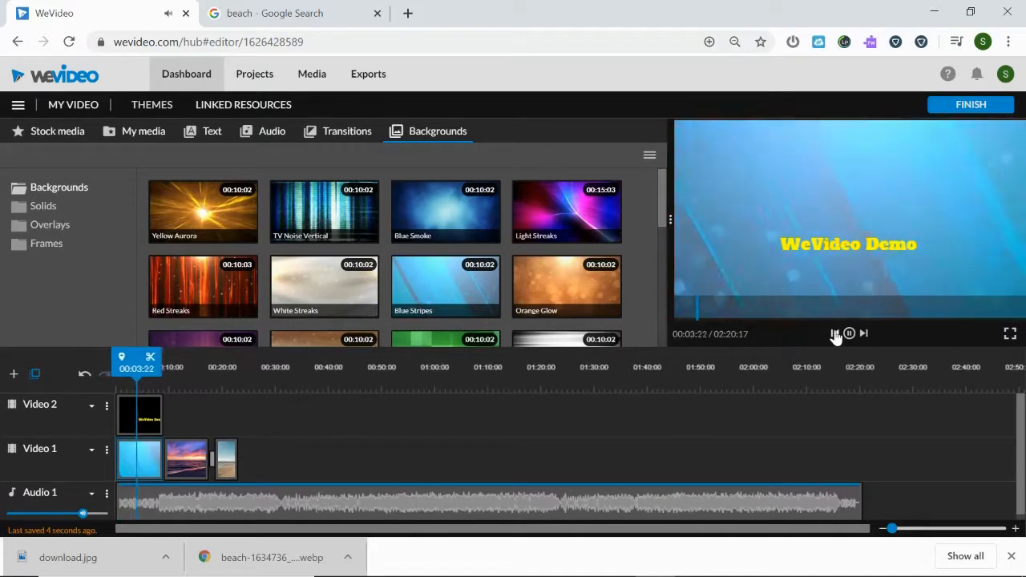
pyautogui.press('space')
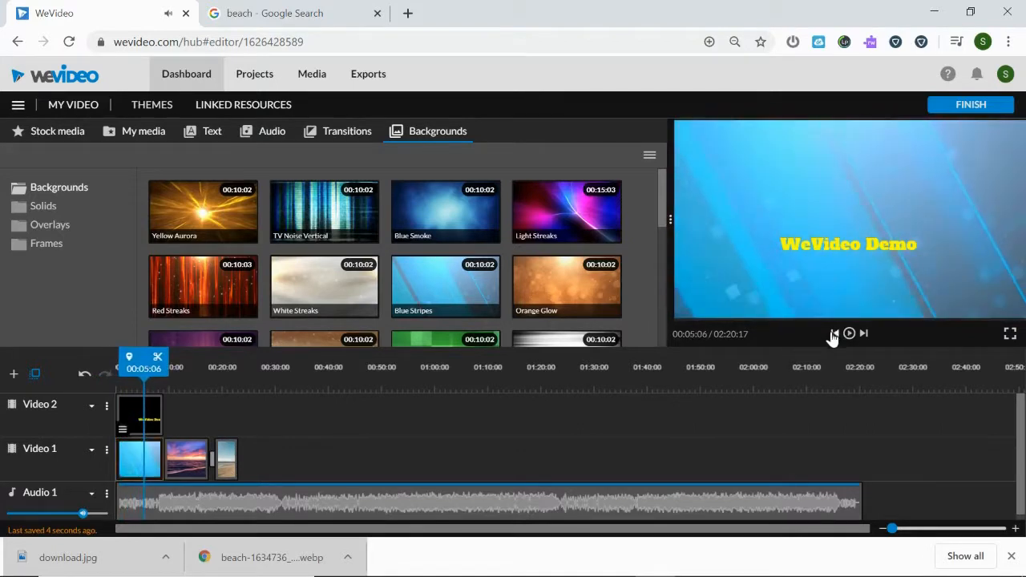
# Add a Cross blur transition between the Blue Stripes background and the sunset photo on Video 1 and play across it
pyautogui.click(342, 136)
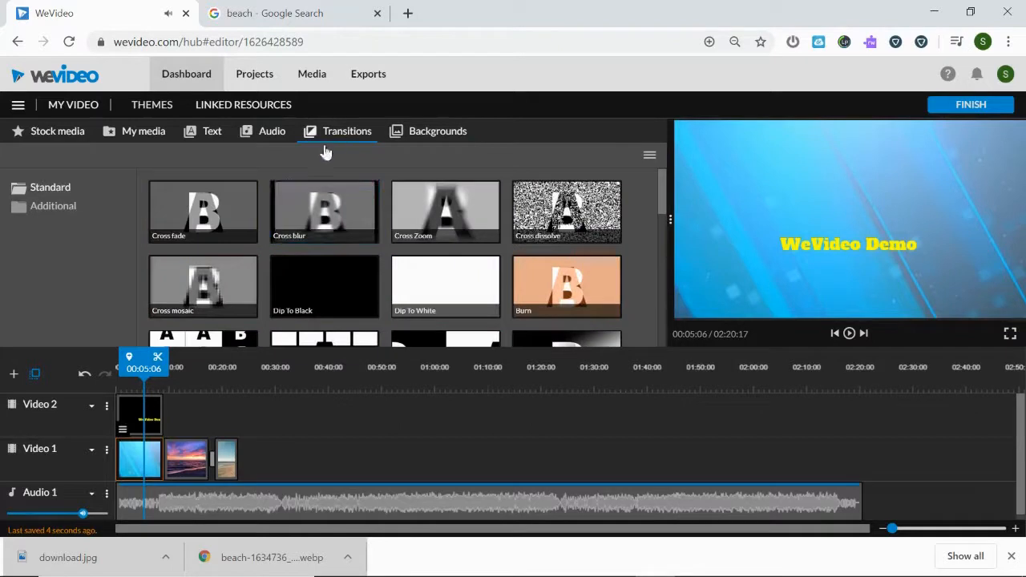
pyautogui.click(302, 222)
pyautogui.moveTo(301, 222); pyautogui.dragTo(183, 459)
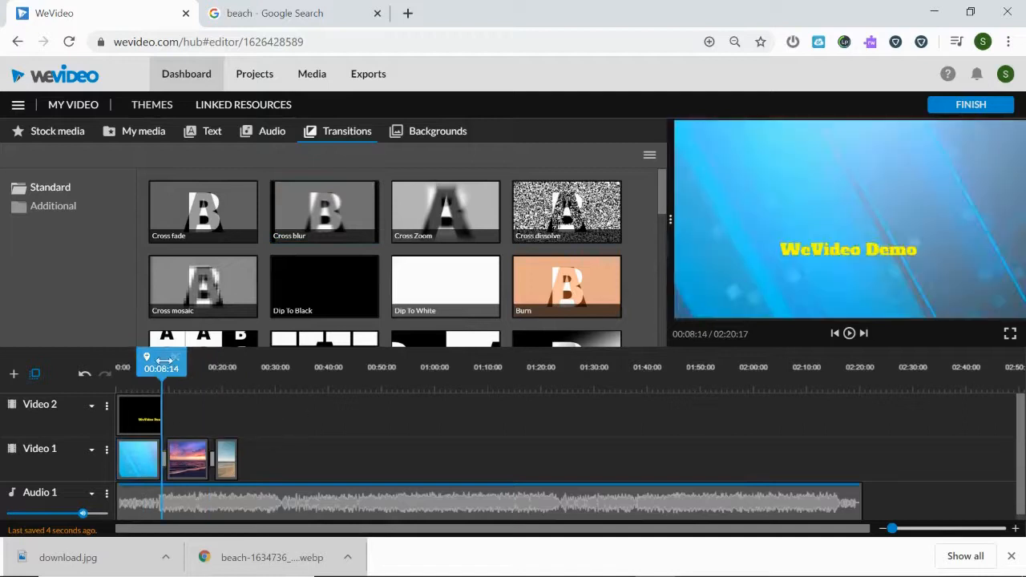
pyautogui.moveTo(163, 368)
pyautogui.mouseDown()
pyautogui.moveTo(137, 368)
pyautogui.moveTo(152, 368)
pyautogui.mouseUp()
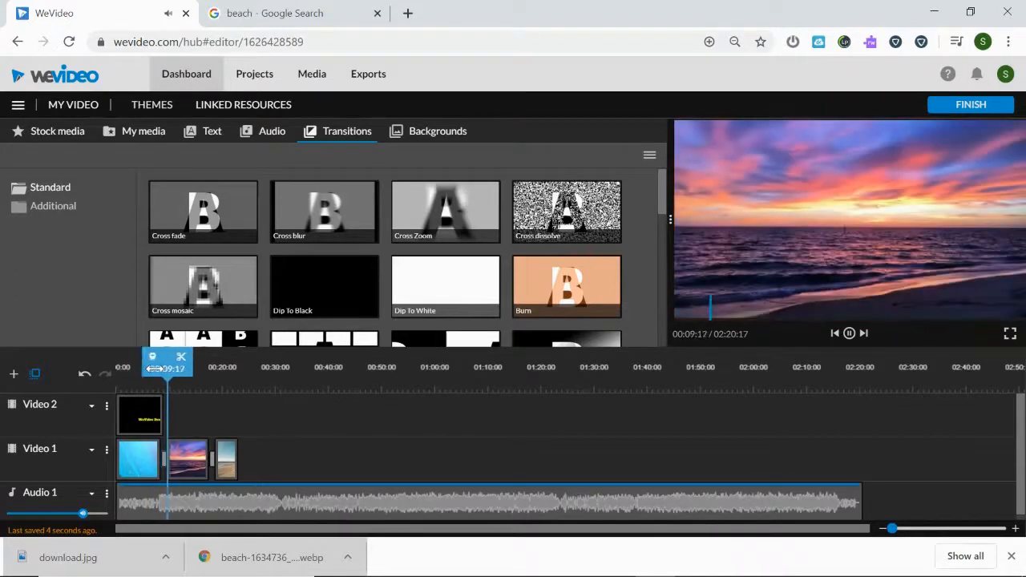
pyautogui.press('space')
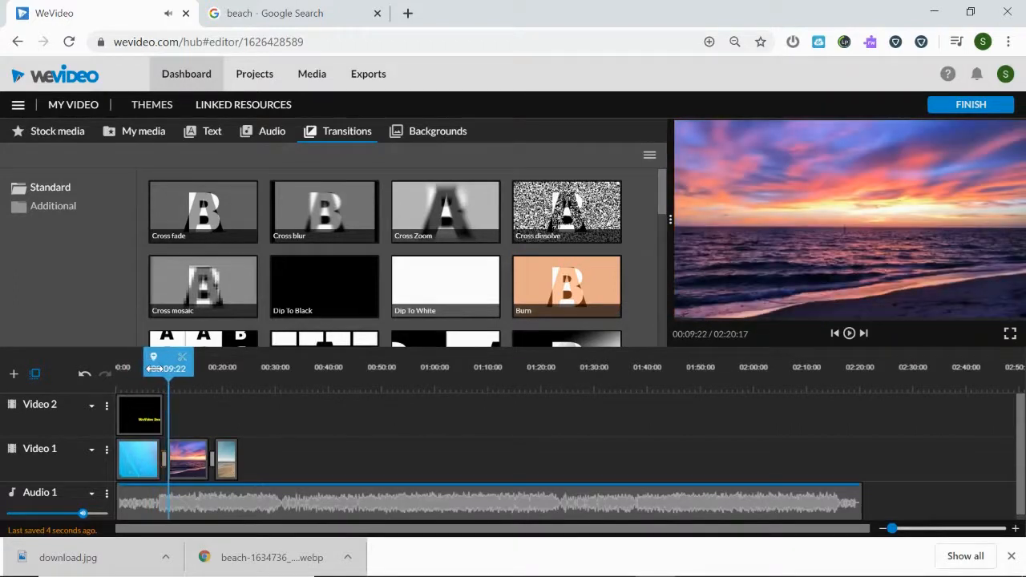
# Preview the Bang, Mouth and Snow overlays
pyautogui.click(417, 134)
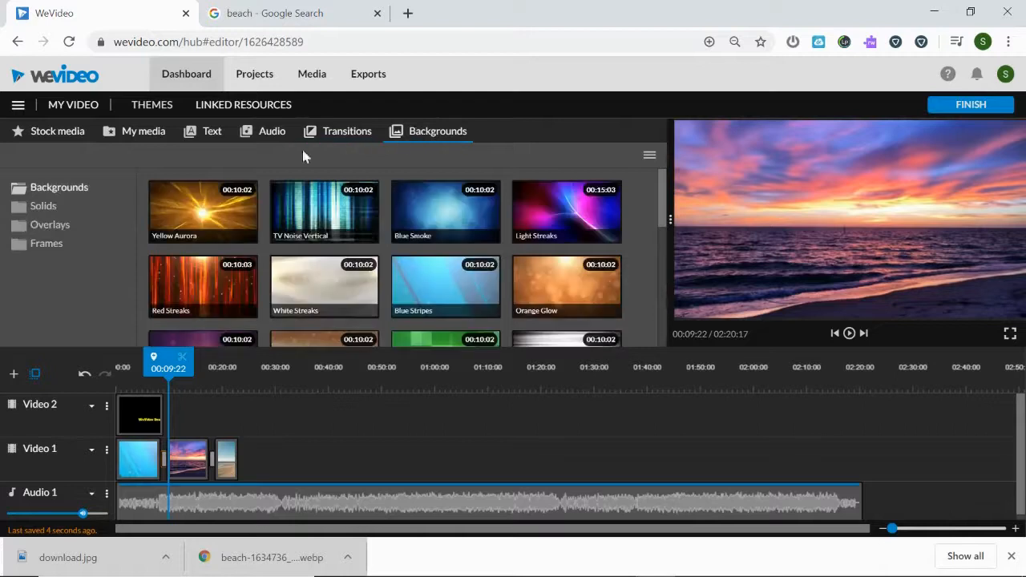
pyautogui.click(62, 227)
pyautogui.click(198, 222)
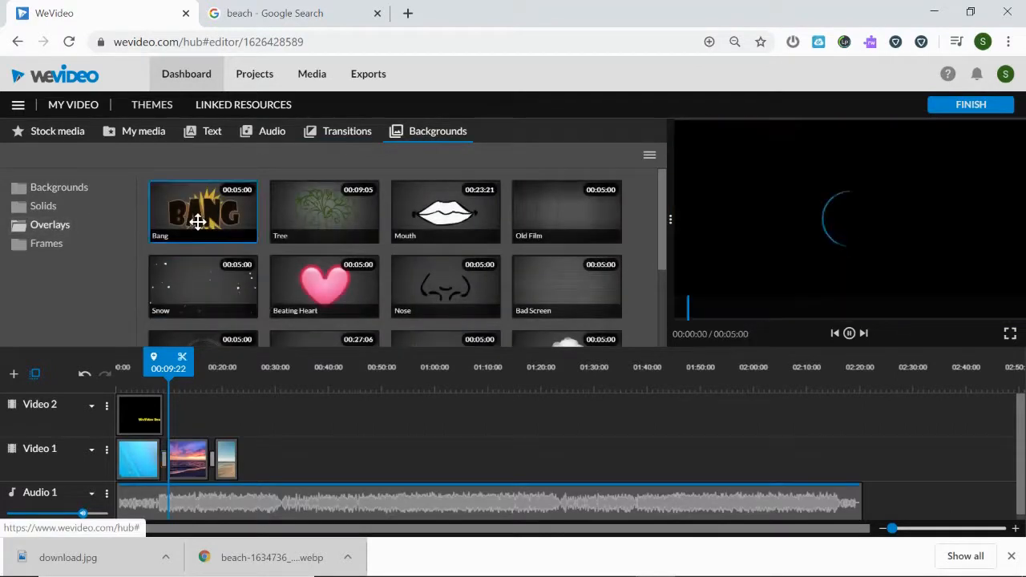
pyautogui.click(432, 225)
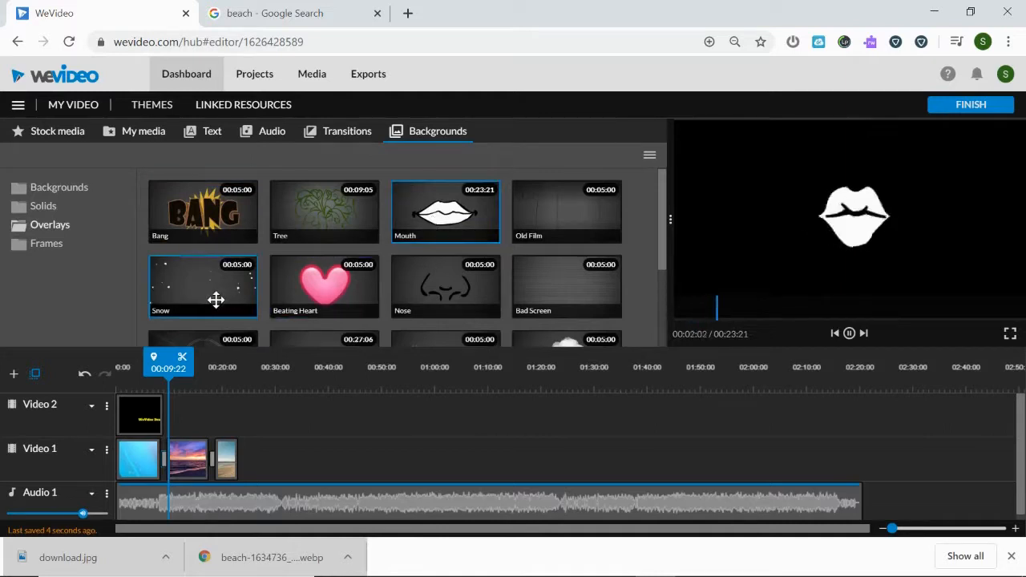
pyautogui.click(216, 300)
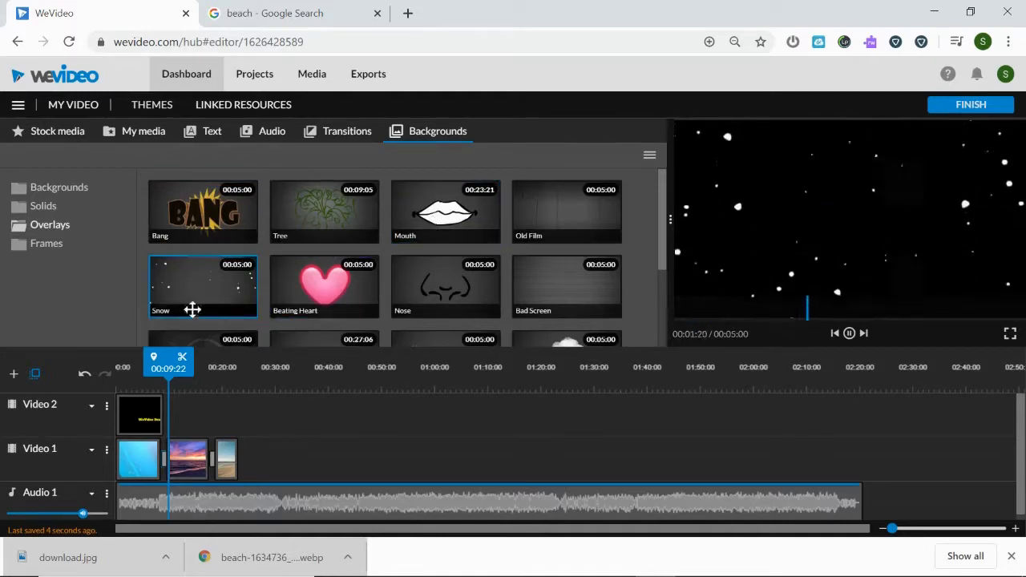
# Place the Snow overlay on Video 2 above the sunset photo, match its length to the photo and play it
pyautogui.moveTo(190, 294); pyautogui.dragTo(207, 424)
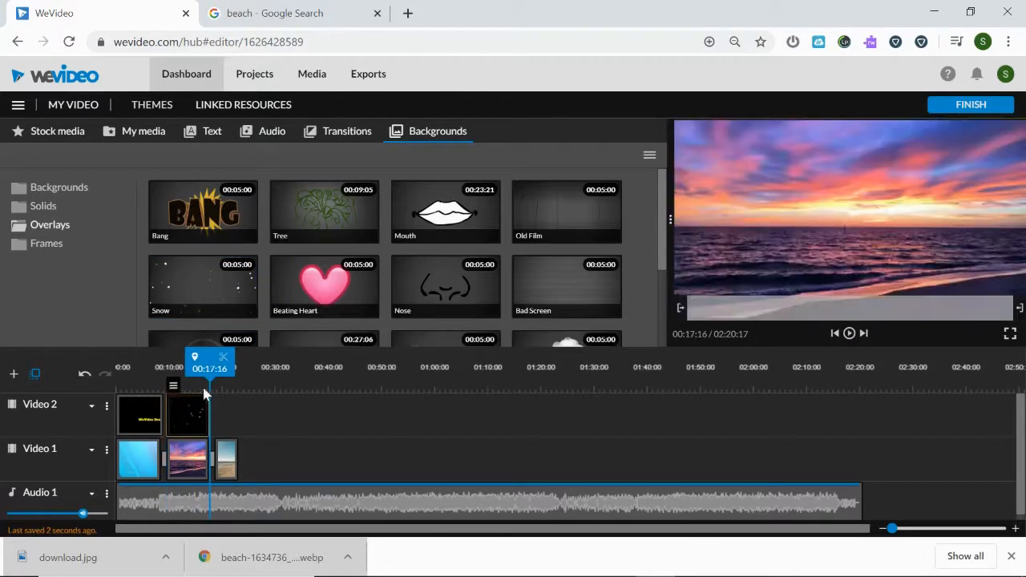
pyautogui.moveTo(217, 367); pyautogui.dragTo(176, 367)
pyautogui.press('space')
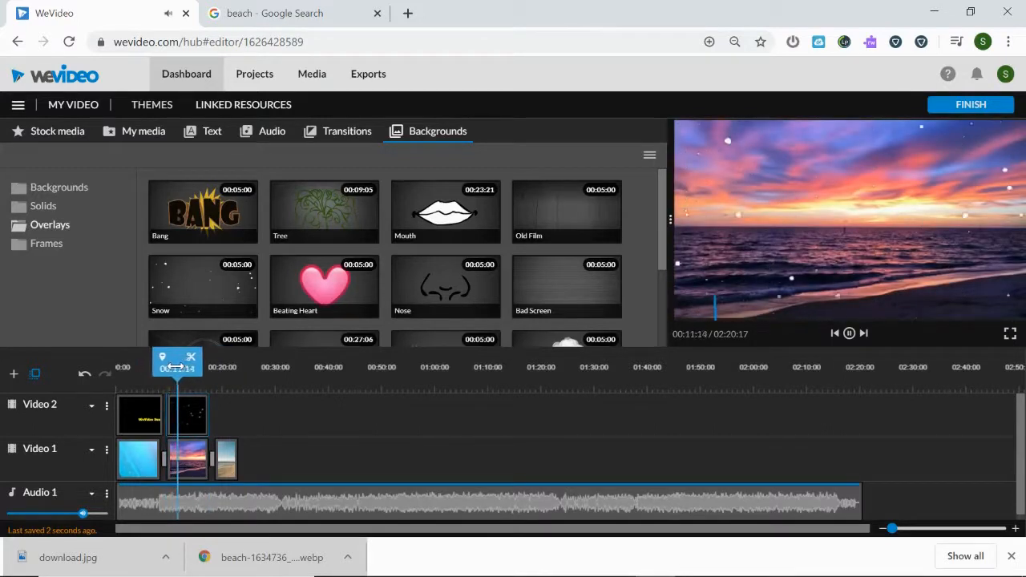
pyautogui.press('space')
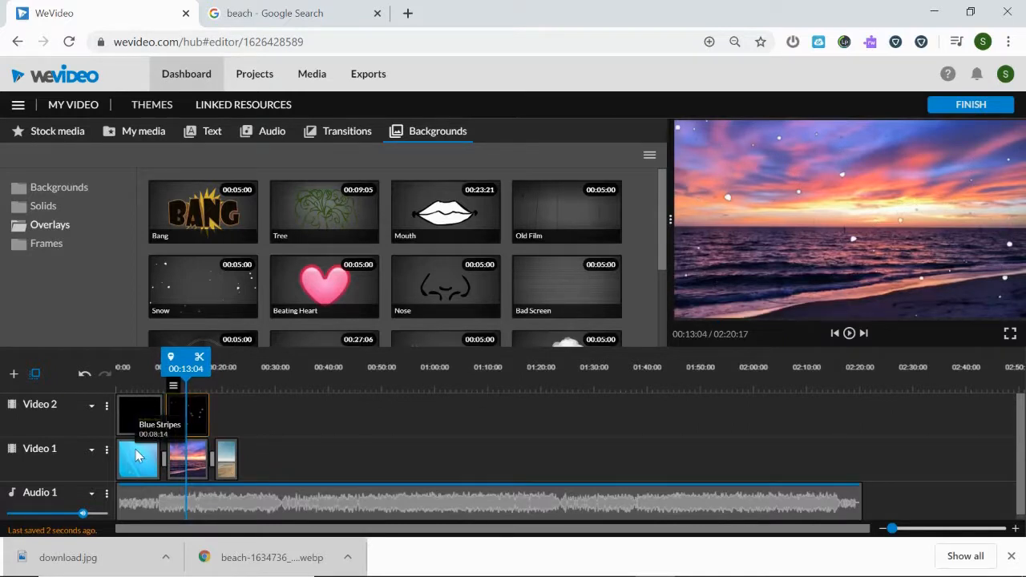
# Add a Video 3 track, move the Snow overlay onto it, stretch it from the start to 00:23:04 and play it
pyautogui.click(13, 375)
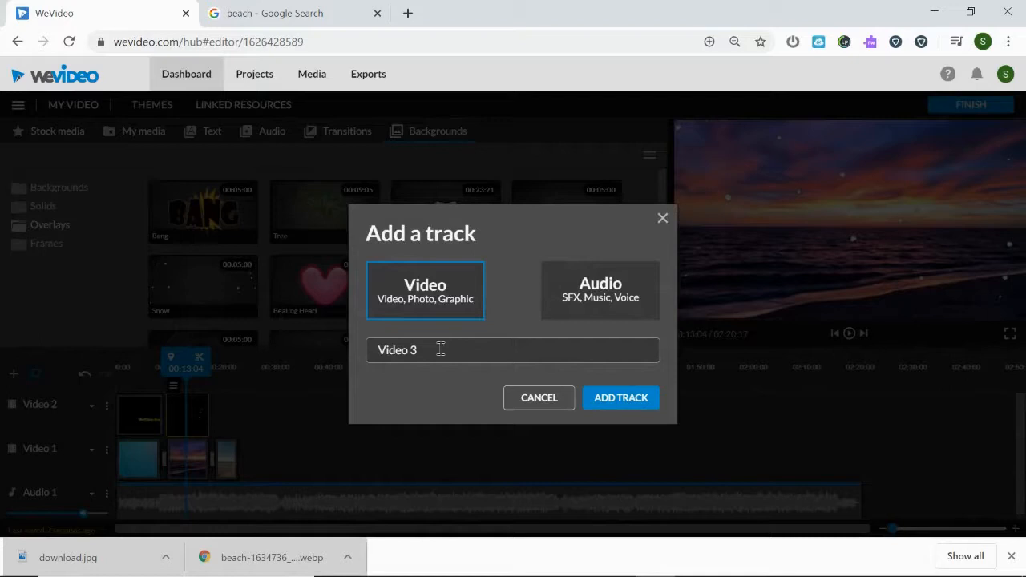
pyautogui.click(605, 397)
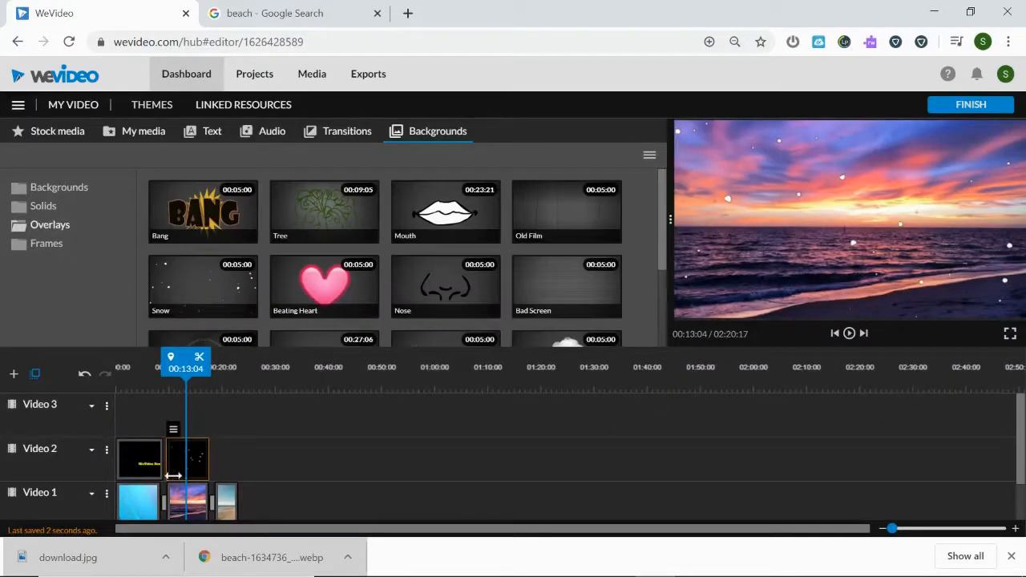
pyautogui.moveTo(184, 473); pyautogui.dragTo(237, 418)
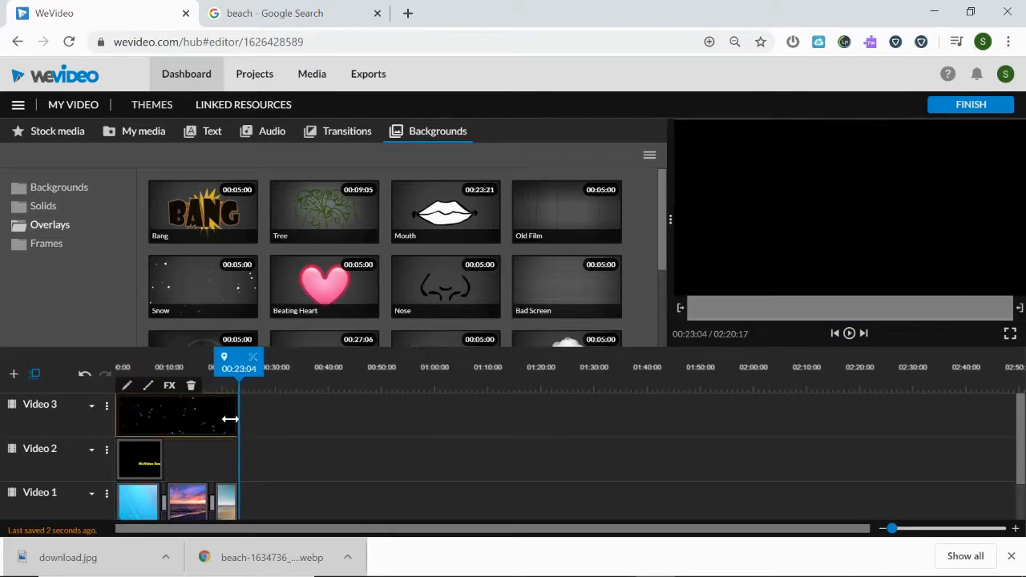
pyautogui.click(835, 333)
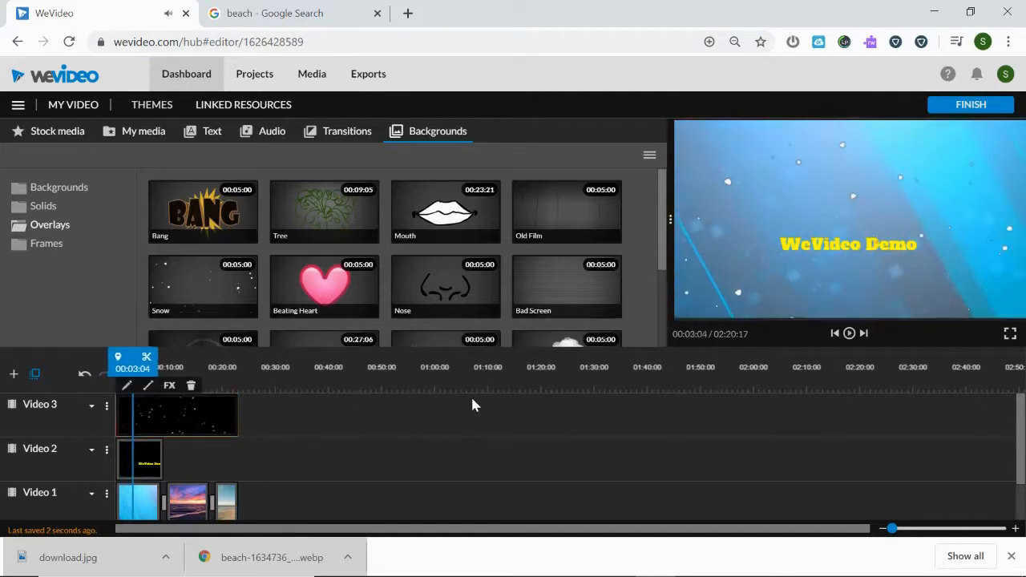
# Zoom the page out to 80%, trim the music on Audio 1 to end at 00:23:04 and close the downloads bar
pyautogui.scroll(-1, 425, 466)
pyautogui.scroll(1, 425, 469)
pyautogui.scroll(-1, 426, 469)
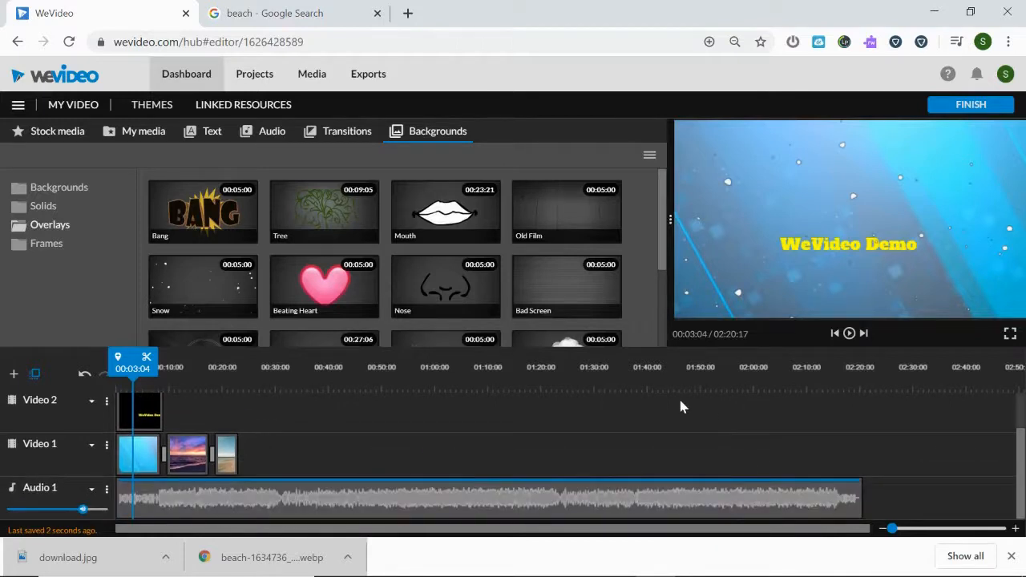
pyautogui.hotkey('ctrl', '-')
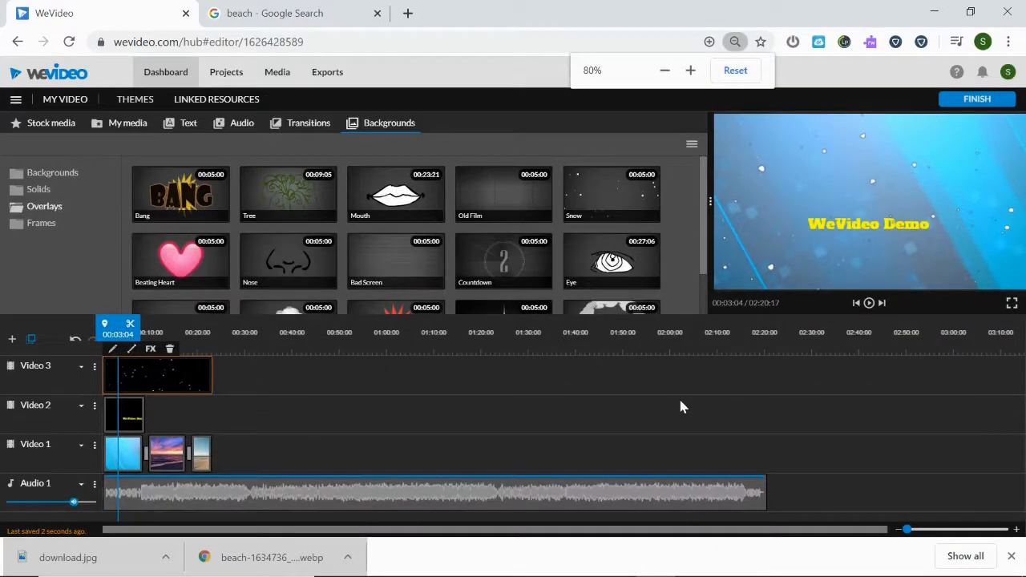
pyautogui.click(700, 483)
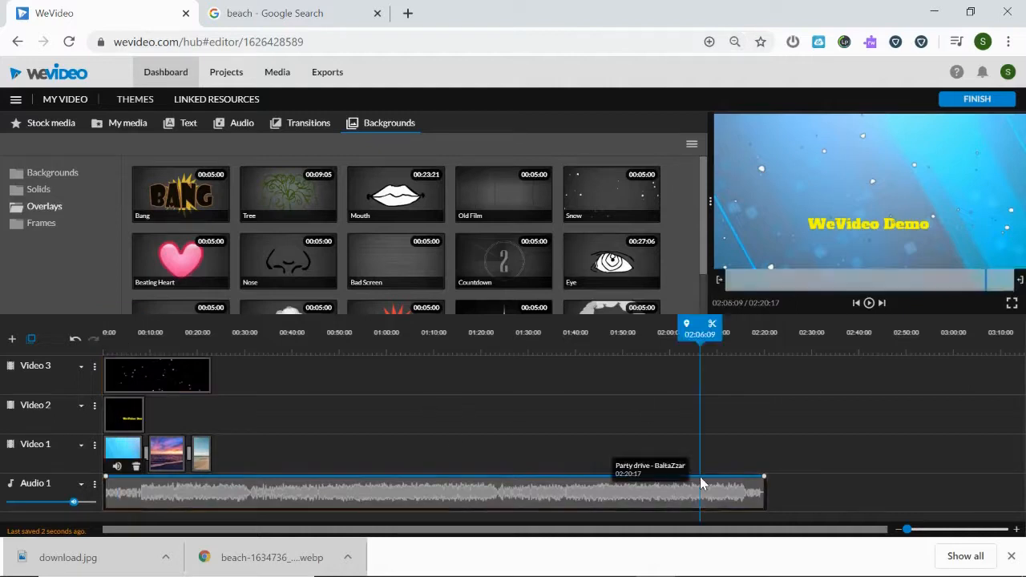
pyautogui.moveTo(762, 502); pyautogui.dragTo(210, 478)
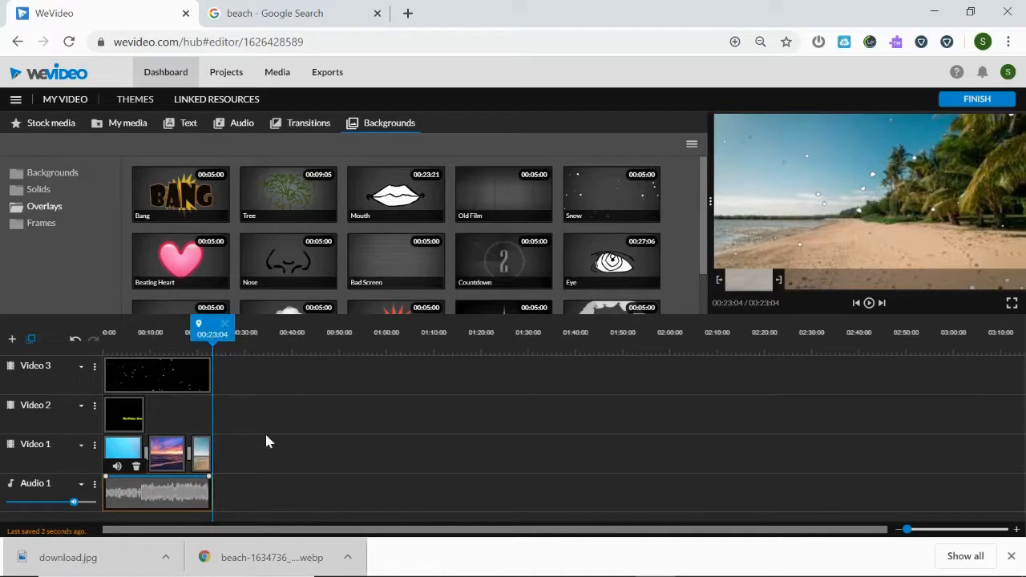
pyautogui.click(1010, 555)
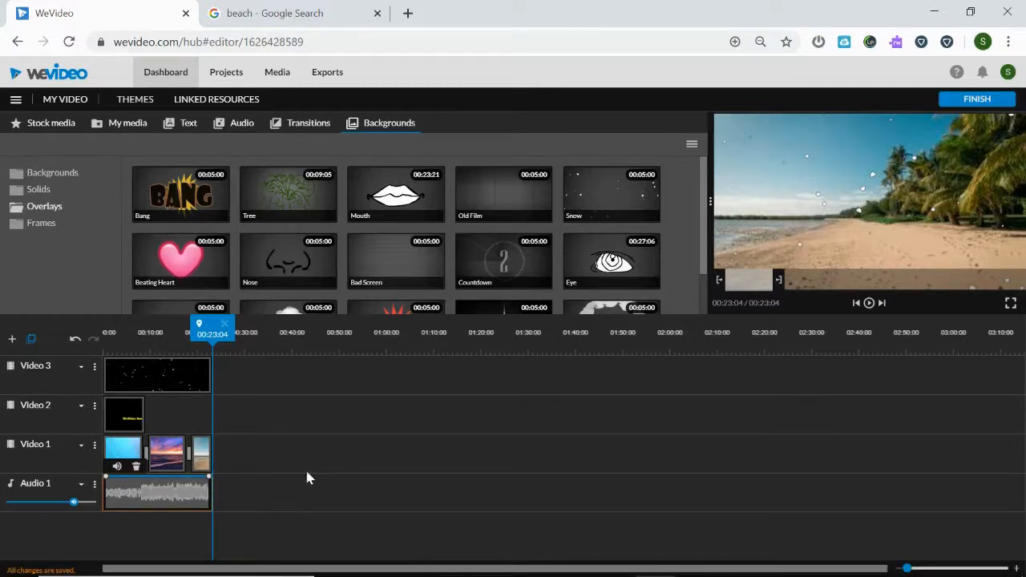
pyautogui.click(282, 474)
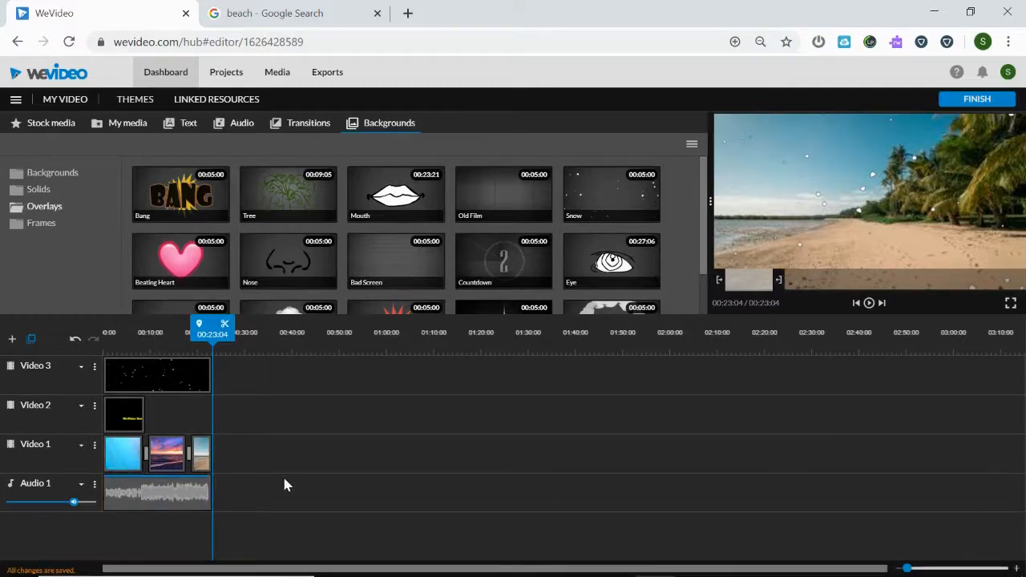
# Try fading the music by lowering the volume point at its end to the minimum, and restore it to full volume
pyautogui.click(184, 496)
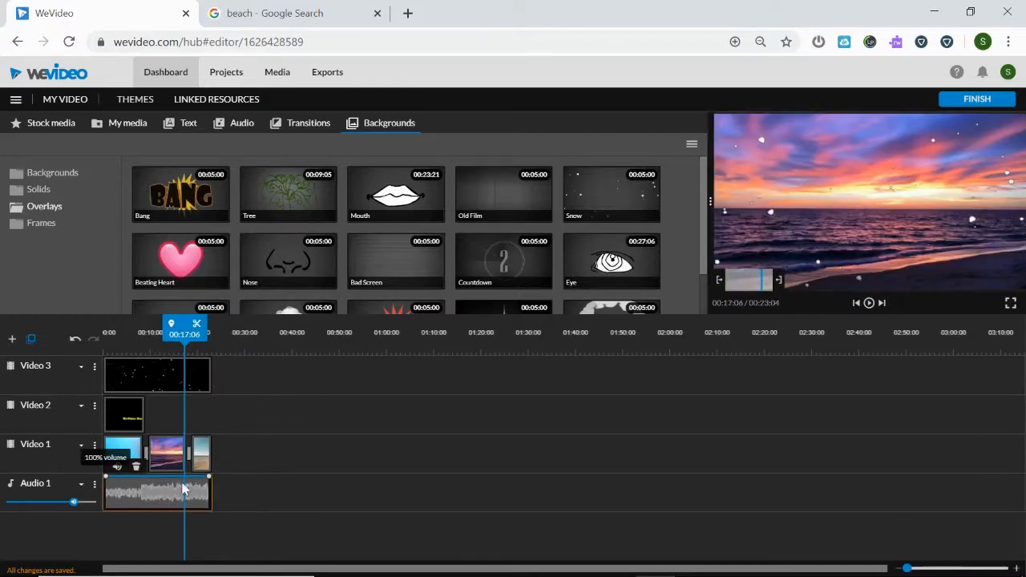
pyautogui.moveTo(208, 482); pyautogui.dragTo(206, 506)
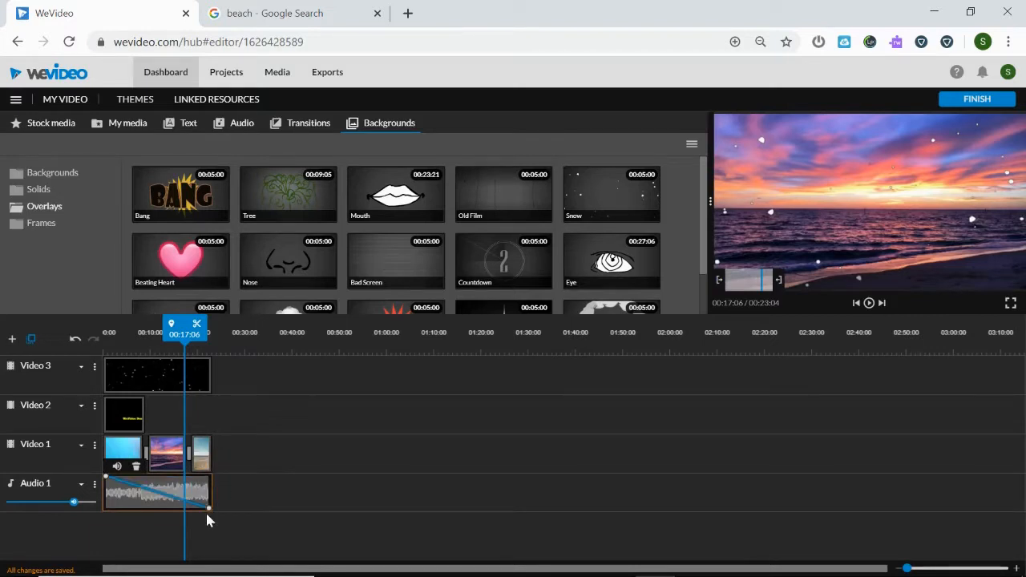
pyautogui.moveTo(209, 508); pyautogui.dragTo(211, 478)
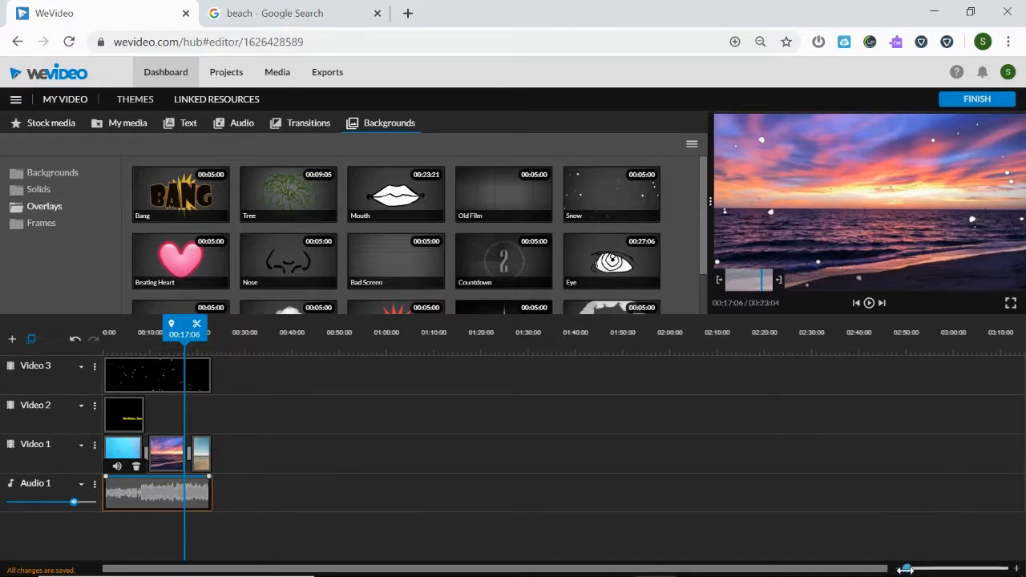
# Fade out the music on Audio 1 by adding a volume point about one second before its end and lowering the end point to the minimum
pyautogui.moveTo(904, 569); pyautogui.dragTo(914, 569)
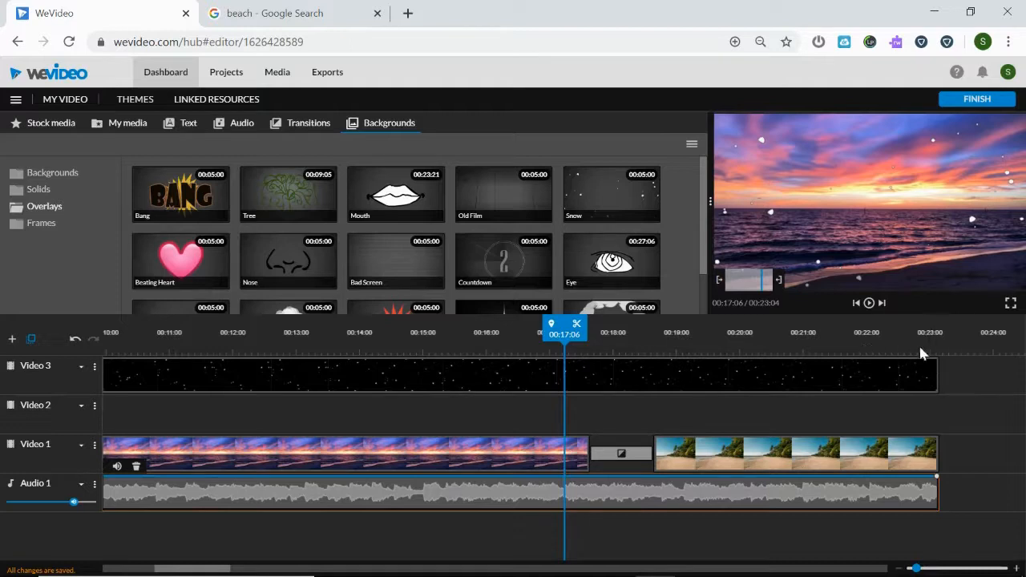
pyautogui.click(860, 477)
pyautogui.moveTo(939, 481)
pyautogui.moveTo(937, 479); pyautogui.dragTo(938, 490)
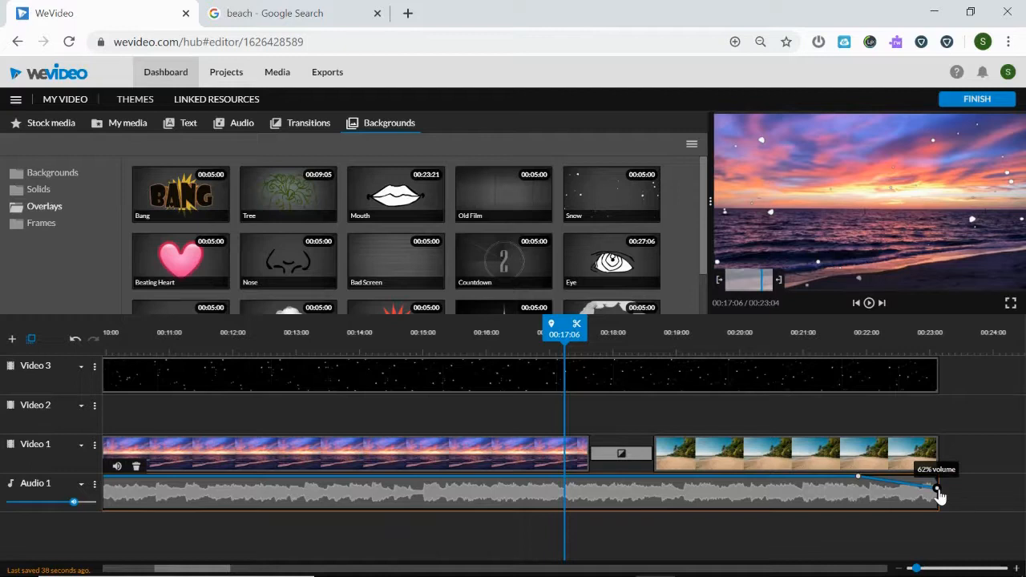
pyautogui.moveTo(939, 495); pyautogui.dragTo(935, 517)
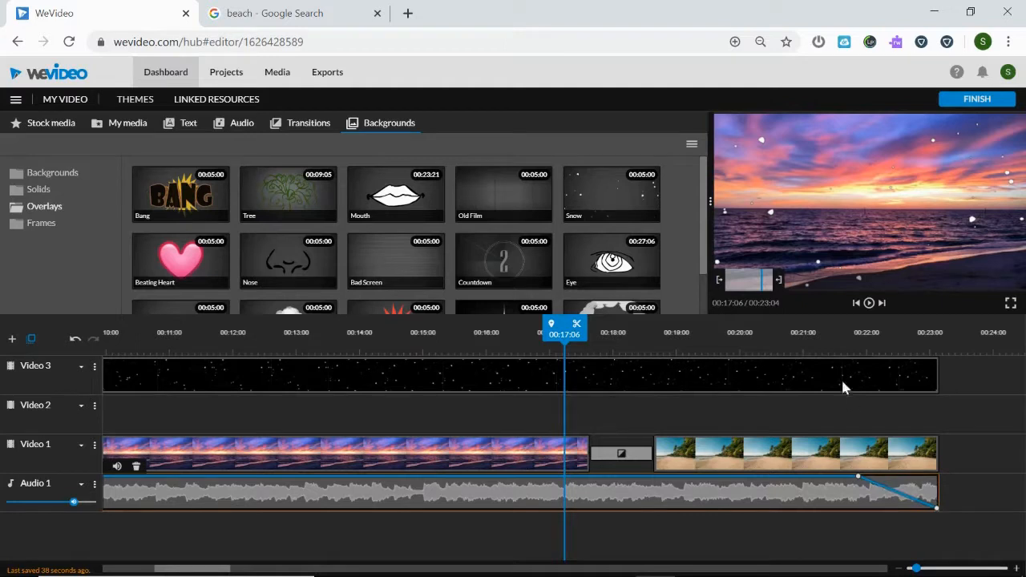
# Fade in the music on Audio 1 by adding a volume point about half a second in and lowering the start point to the minimum
pyautogui.scroll(5, 483, 487)
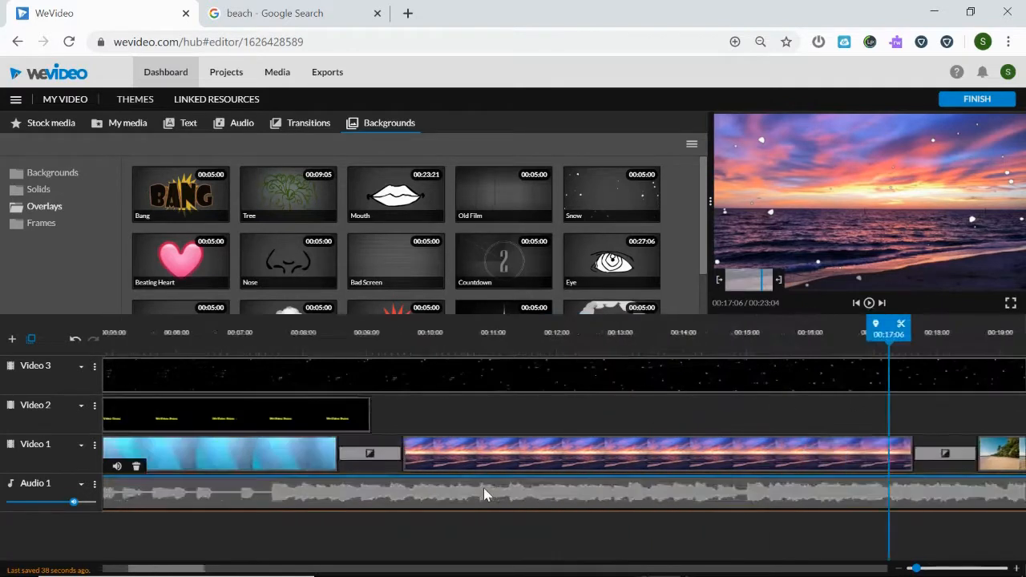
pyautogui.scroll(5, 483, 489)
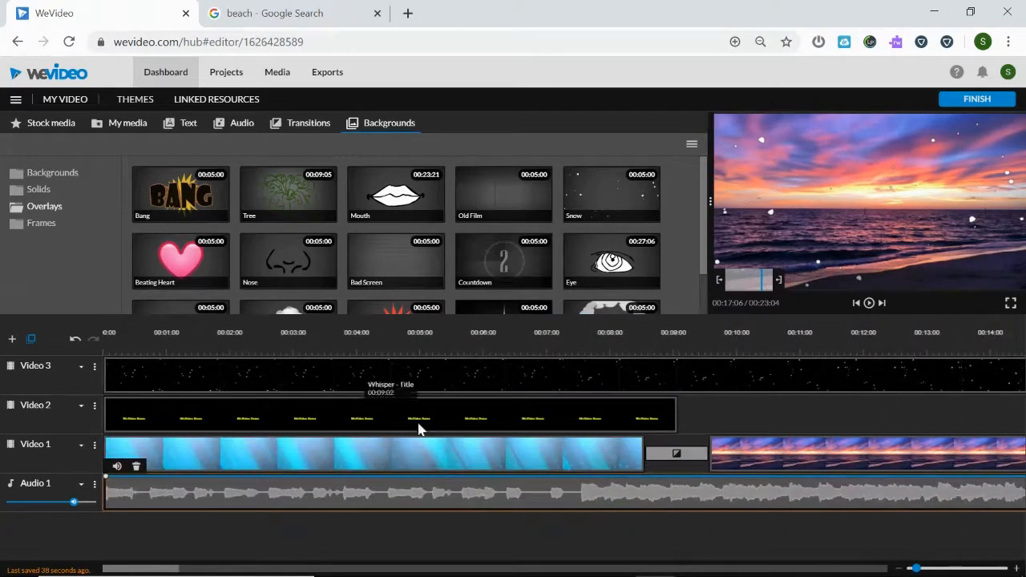
pyautogui.click(143, 476)
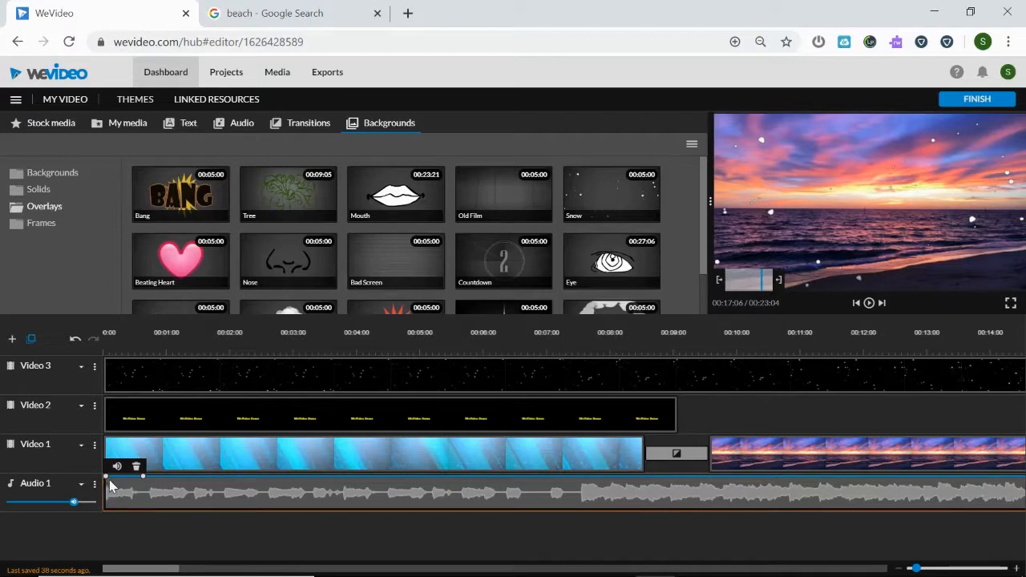
pyautogui.moveTo(105, 477); pyautogui.dragTo(116, 528)
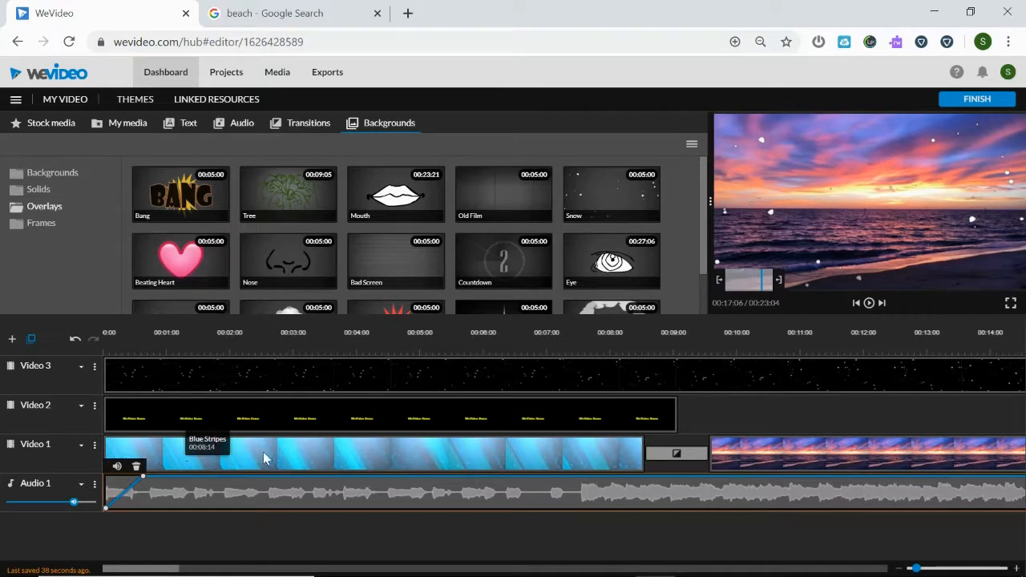
# Fade in the Blue Stripes background on Video 1 with an opacity point under a second in and zero opacity at its start, and play it
pyautogui.click(157, 453)
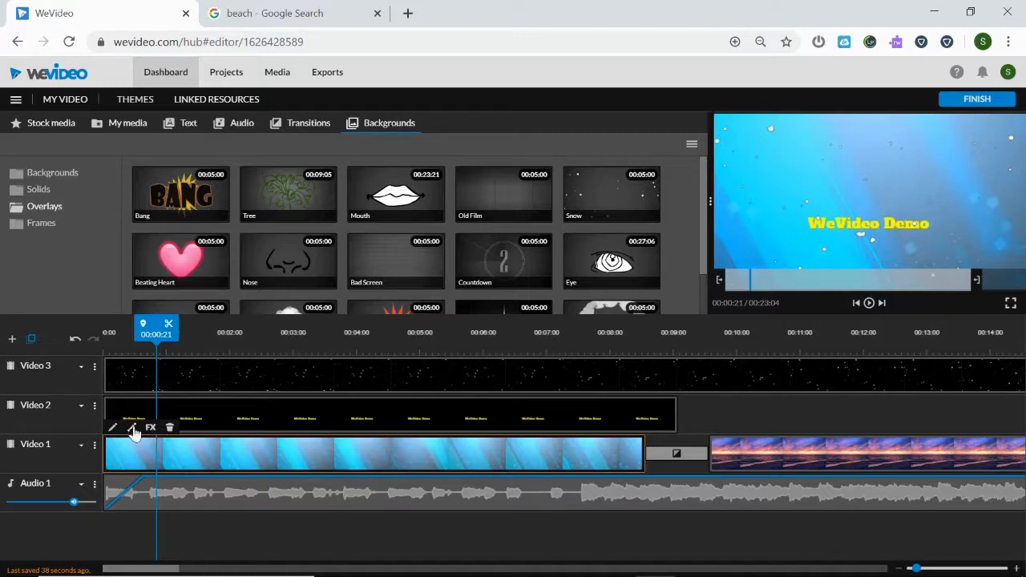
pyautogui.click(133, 431)
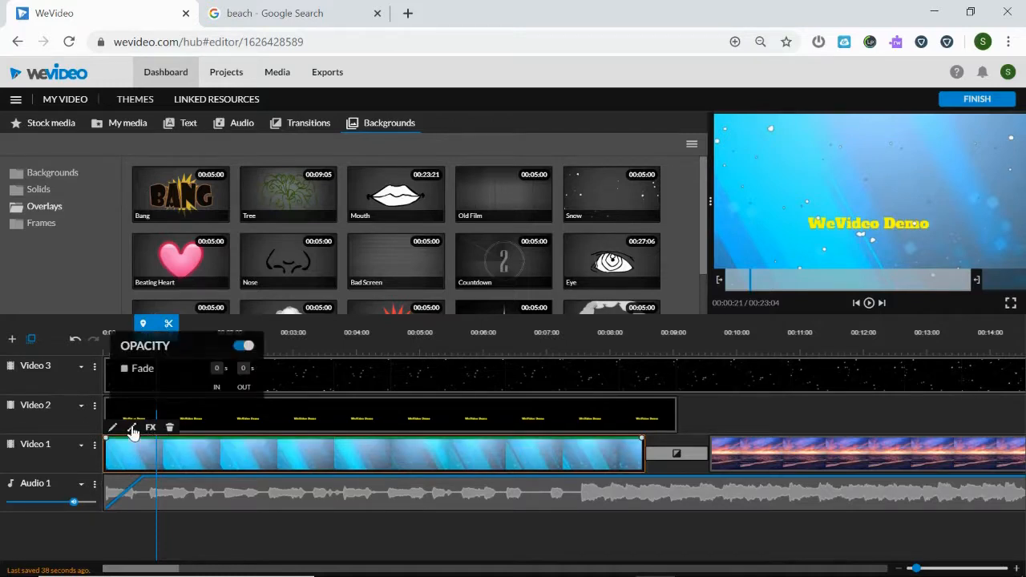
pyautogui.click(133, 431)
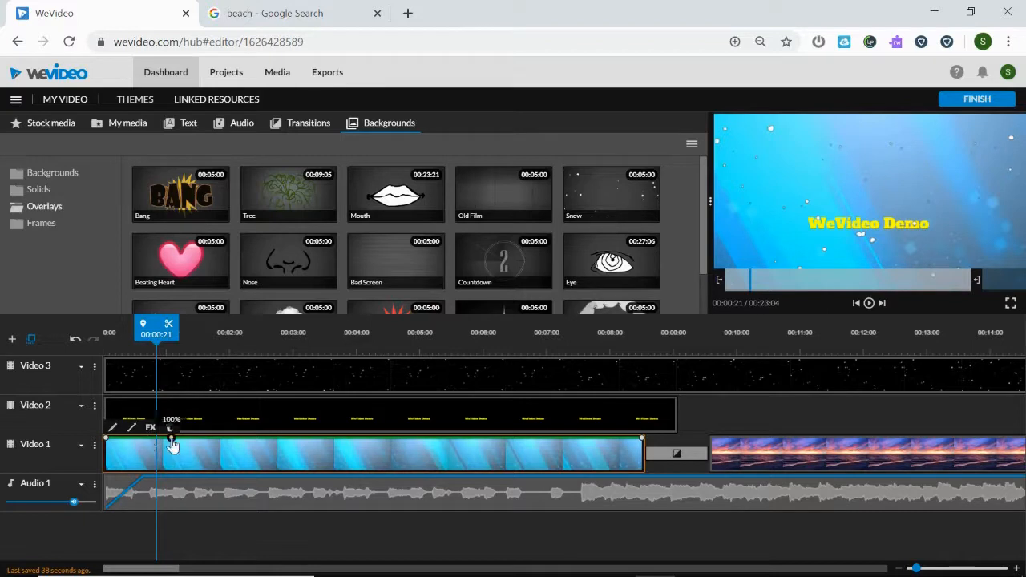
pyautogui.click(149, 439)
pyautogui.moveTo(106, 438); pyautogui.dragTo(107, 472)
pyautogui.click(112, 347)
pyautogui.press('space')
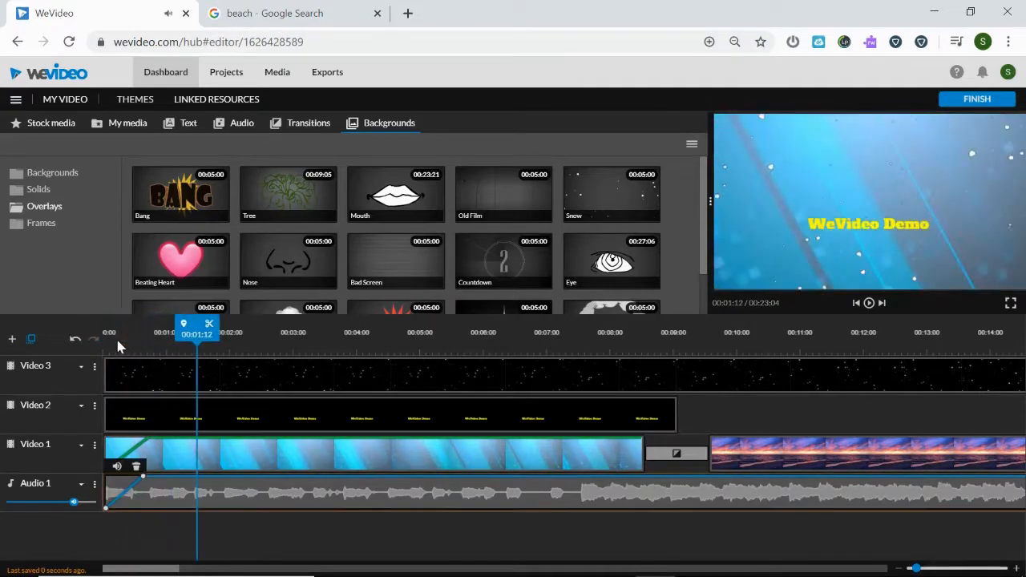
# Fade out the palm beach photo on Video 1 with an opacity point shortly before its end and zero opacity at the end, and play it
pyautogui.hscroll(5, 716, 401)
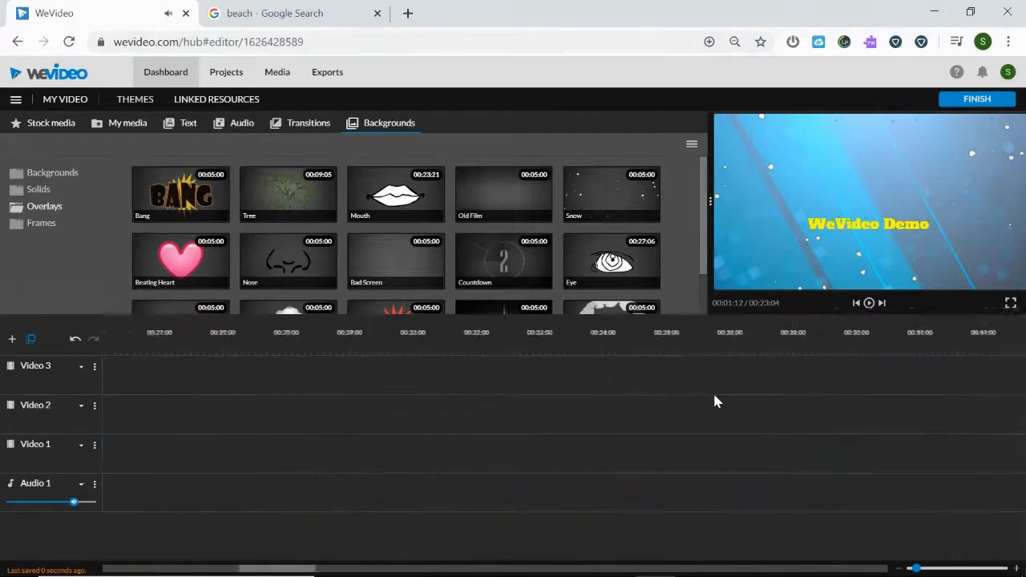
pyautogui.click(532, 445)
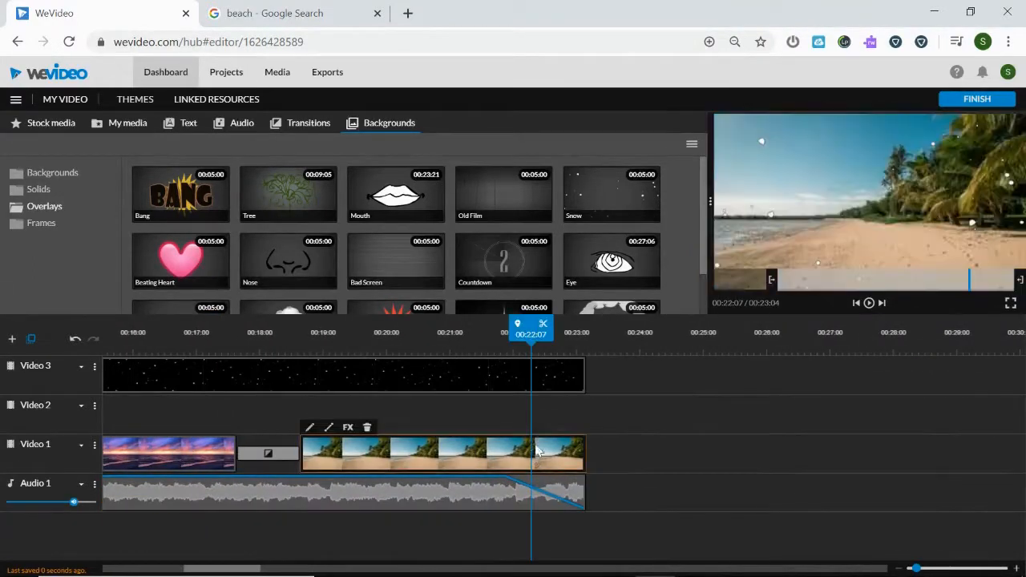
pyautogui.click(329, 427)
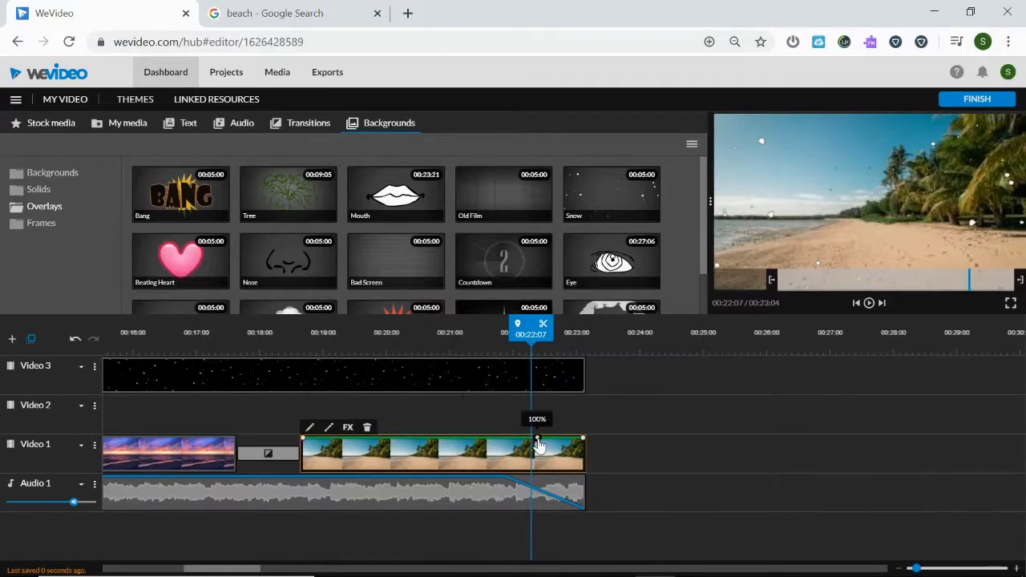
pyautogui.moveTo(579, 438); pyautogui.dragTo(579, 488)
pyautogui.click(494, 350)
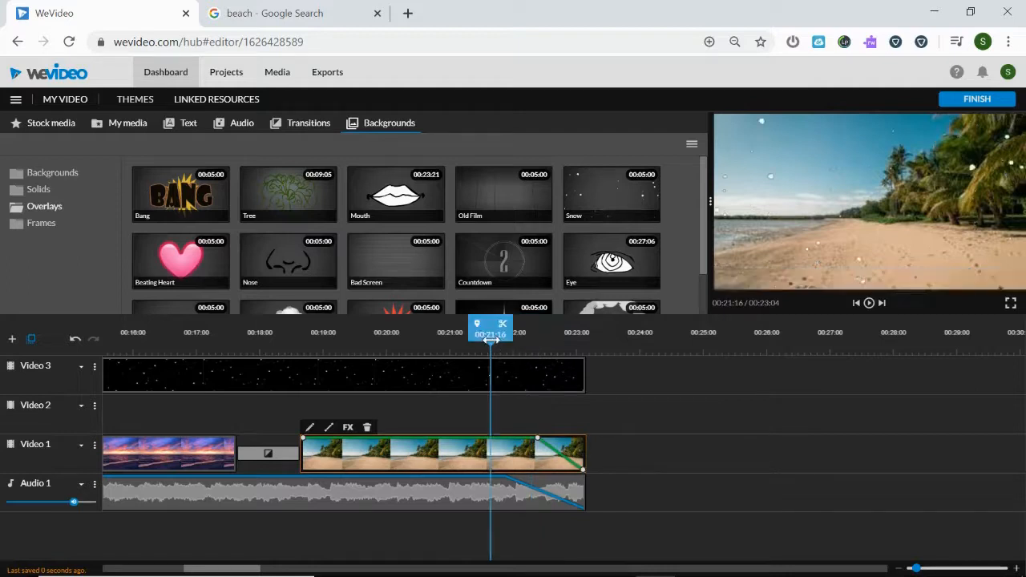
pyautogui.press('space')
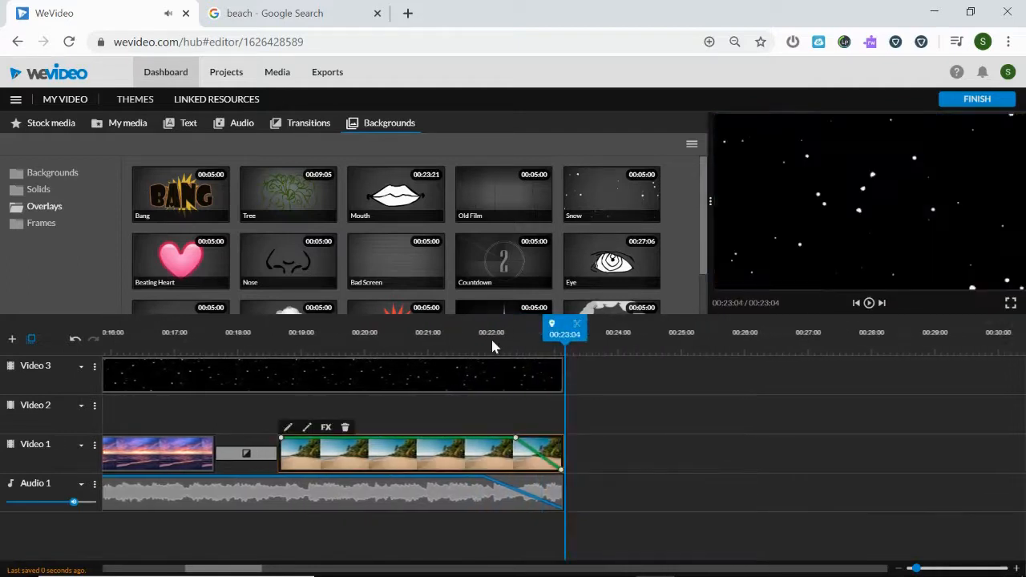
# Fade out the Snow overlay on Video 3 over the last part of the video by lowering its end opacity to zero, and play it
pyautogui.click(513, 369)
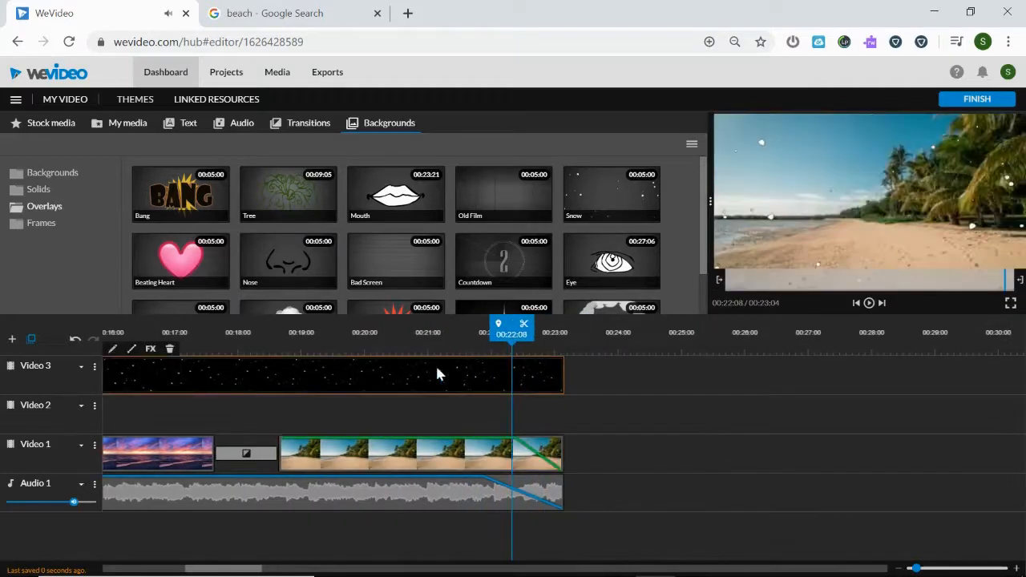
pyautogui.click(132, 349)
pyautogui.click(519, 359)
pyautogui.moveTo(562, 361); pyautogui.dragTo(561, 391)
pyautogui.press('space')
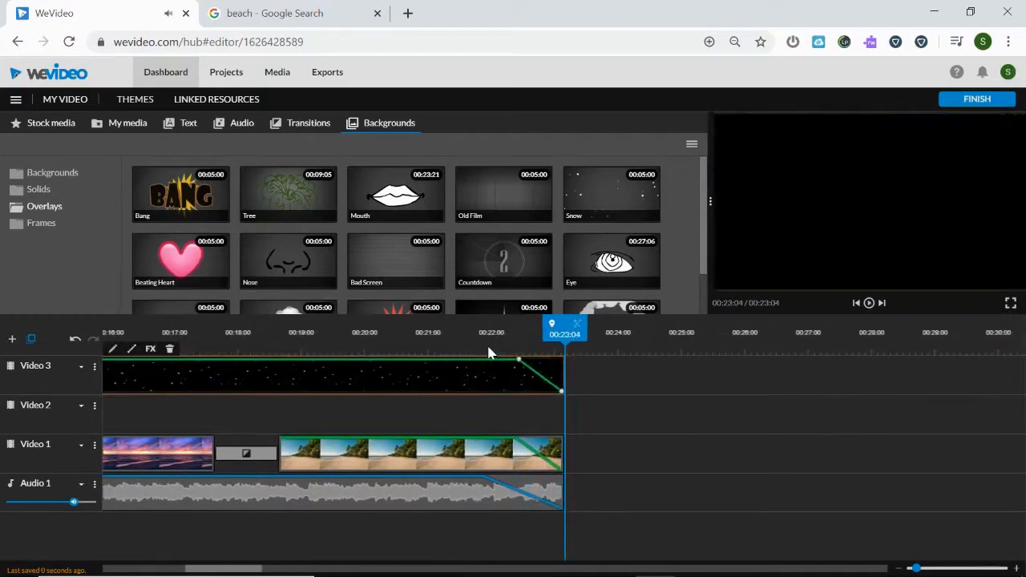
# Record a narration of about 1.7 seconds with microphone access allowed and preview while recording enabled, and save it to the timeline
pyautogui.click(117, 125)
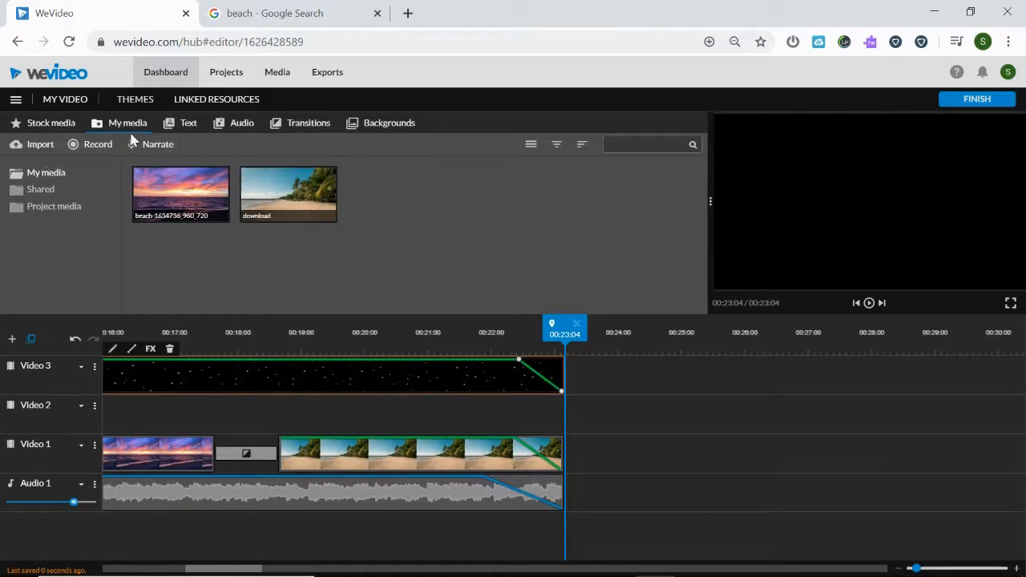
pyautogui.click(153, 142)
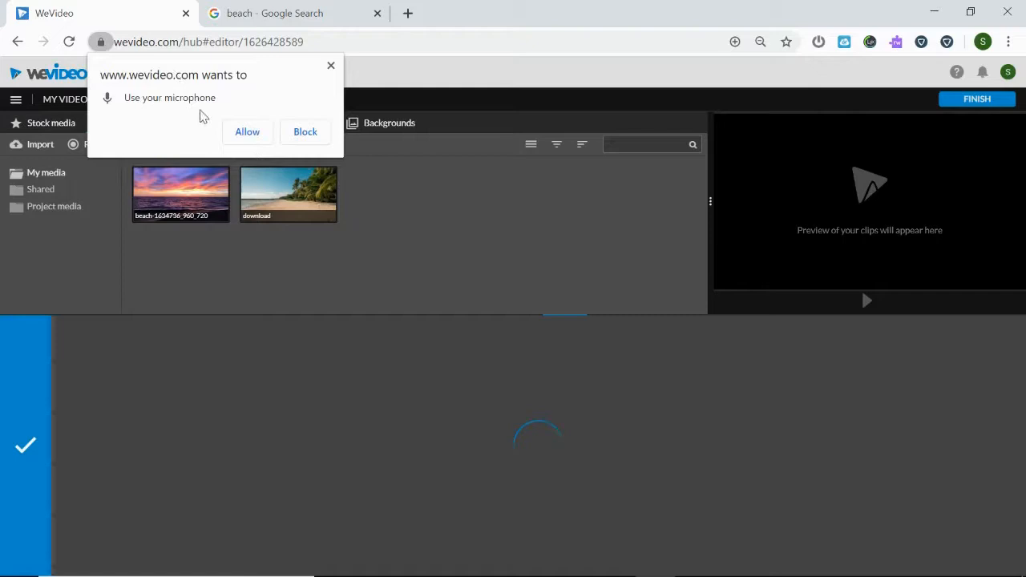
pyautogui.click(247, 133)
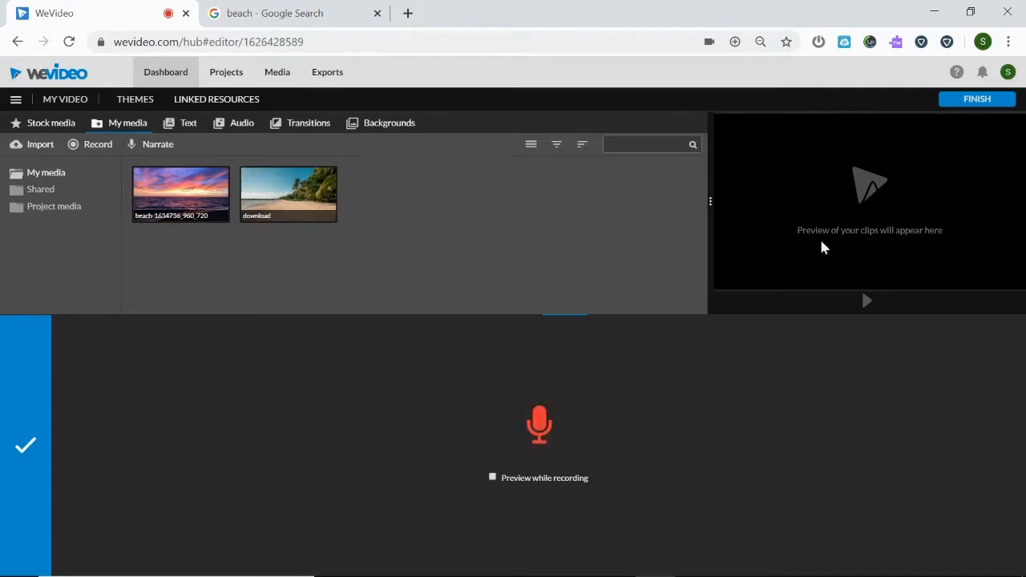
pyautogui.click(493, 477)
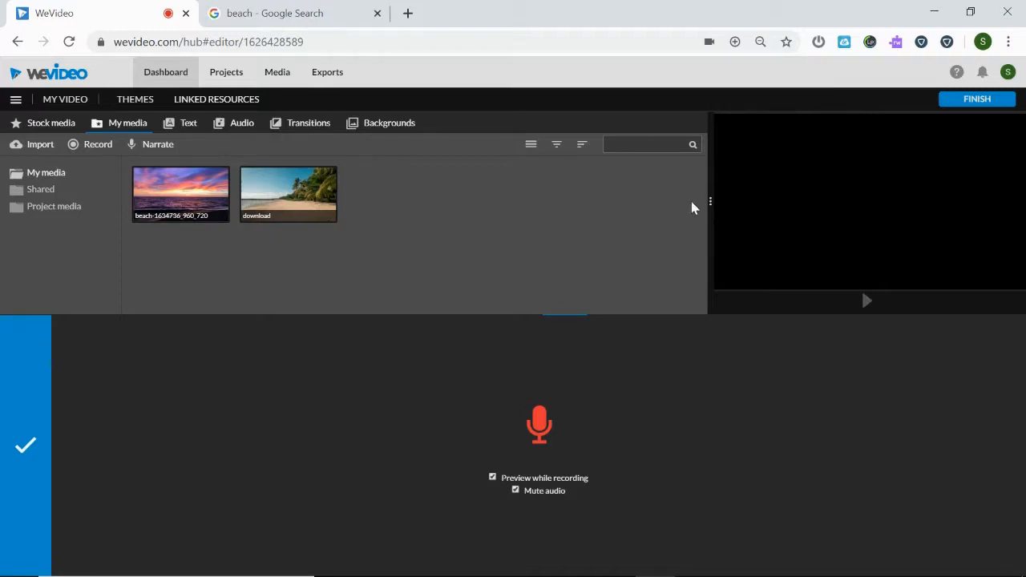
pyautogui.click(538, 427)
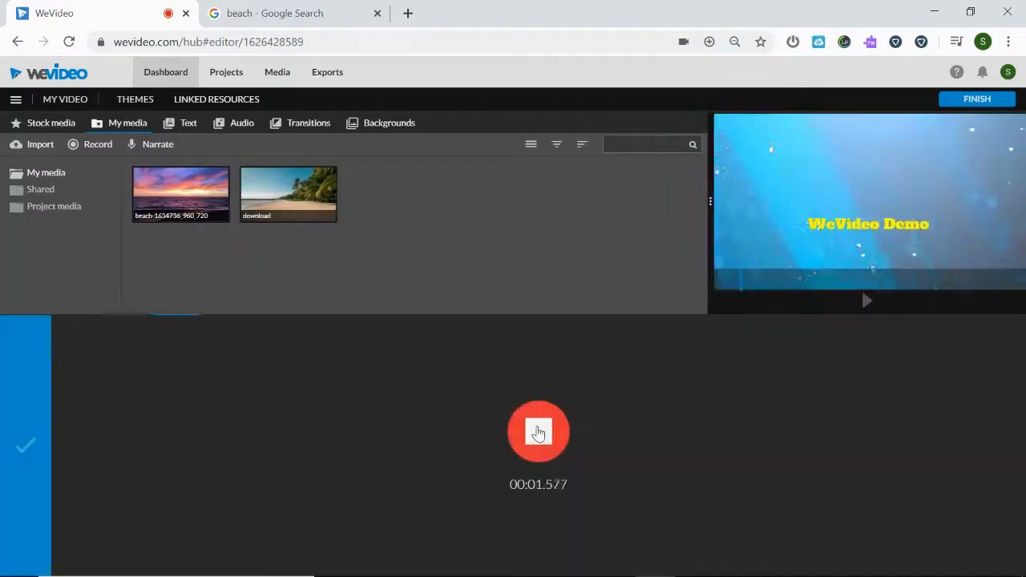
pyautogui.click(538, 433)
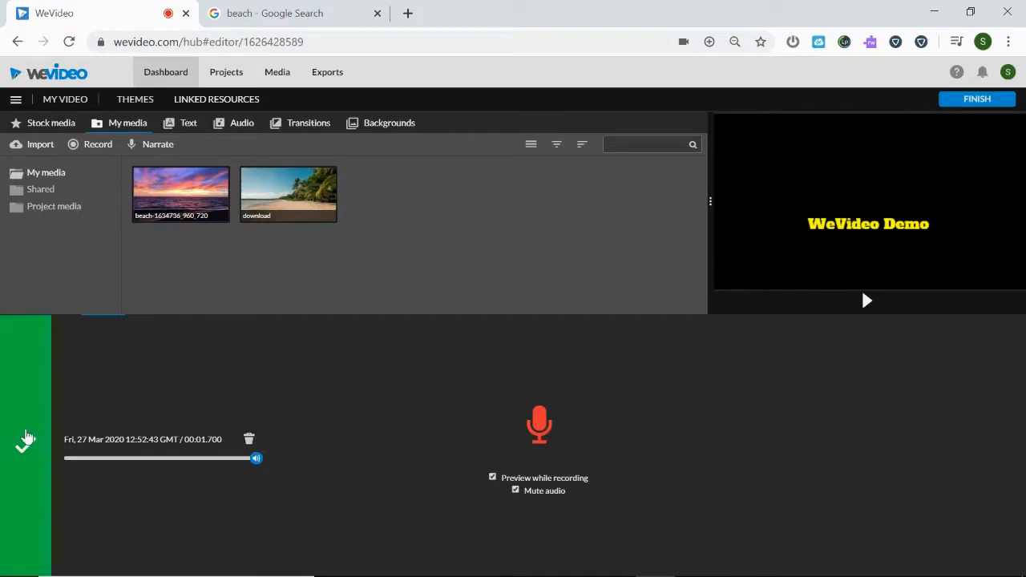
pyautogui.click(26, 437)
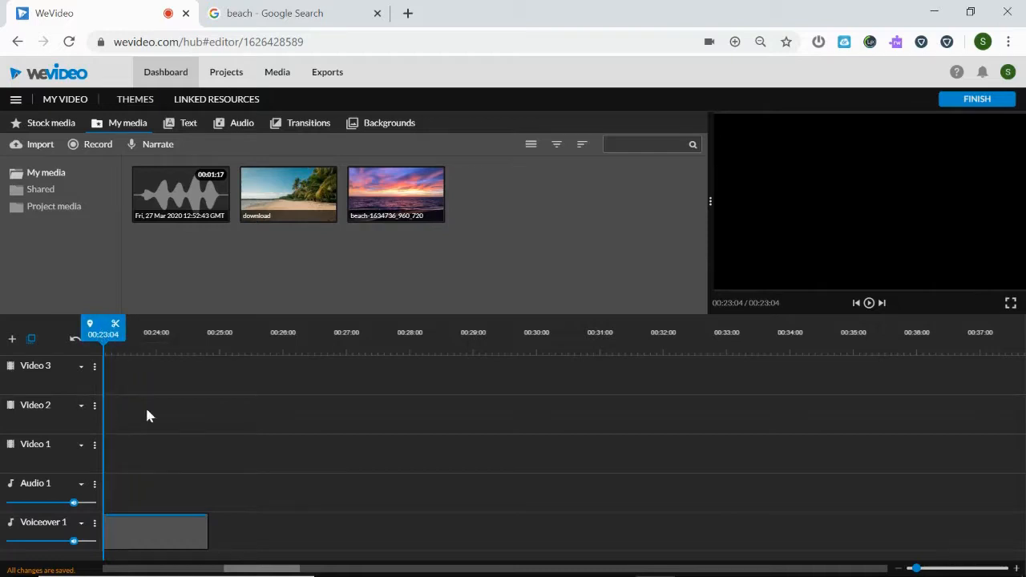
# Move the recorded narration clip on Voiceover 1 to the start of the timeline
pyautogui.scroll(5, 222, 489)
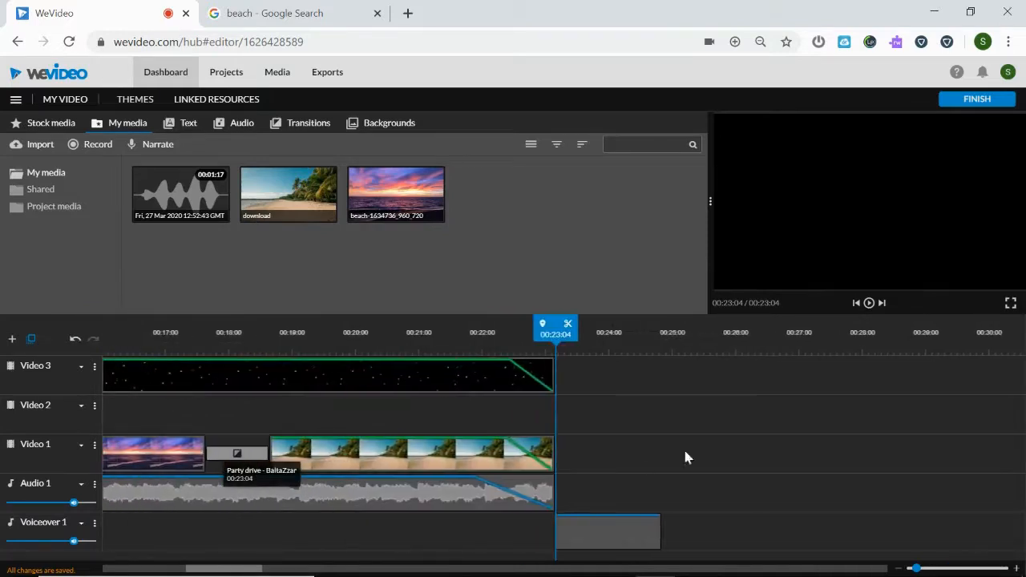
pyautogui.scroll(3, 717, 446)
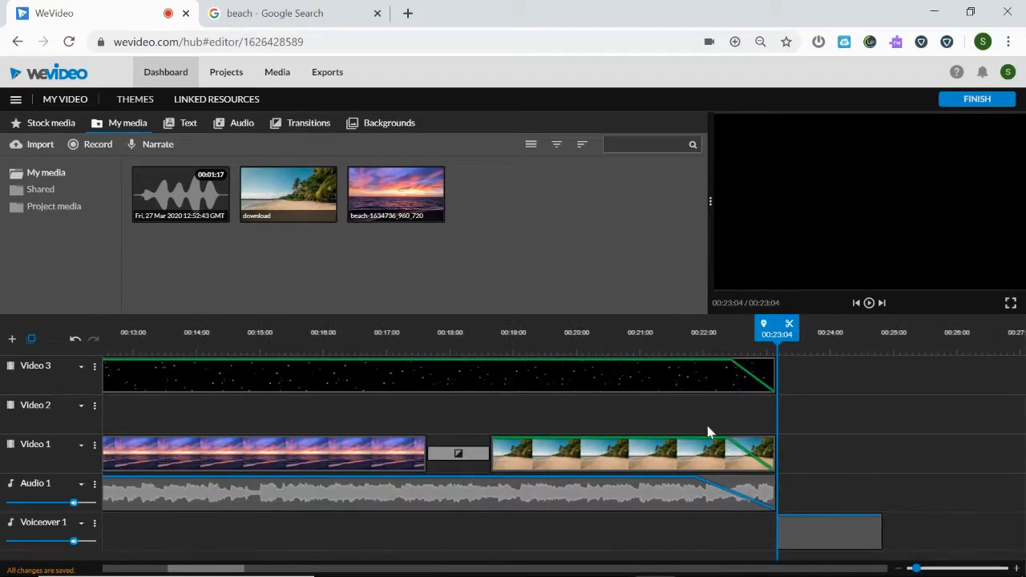
pyautogui.moveTo(918, 567); pyautogui.dragTo(906, 569)
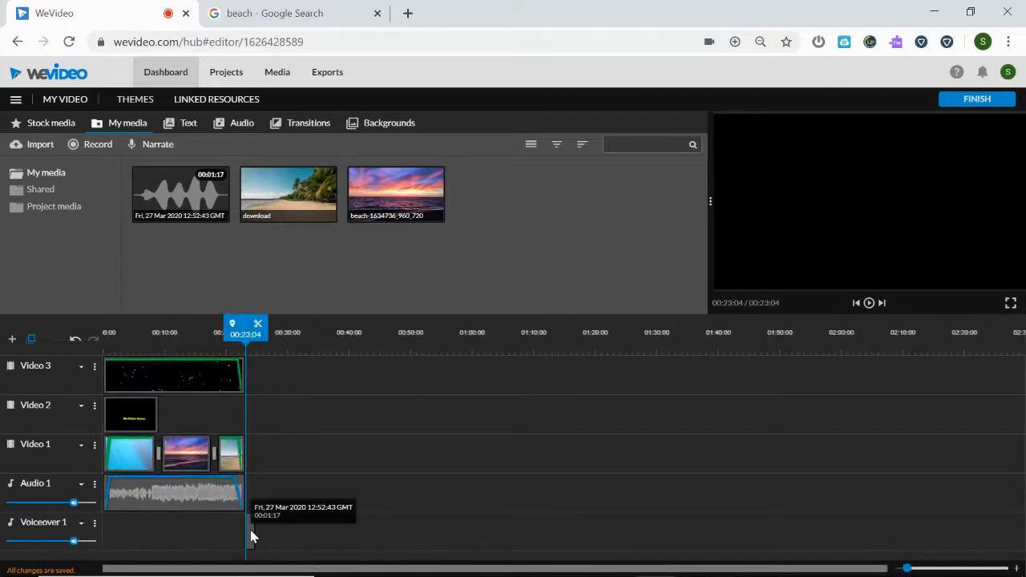
pyautogui.moveTo(247, 531); pyautogui.dragTo(215, 533)
pyautogui.click(222, 531)
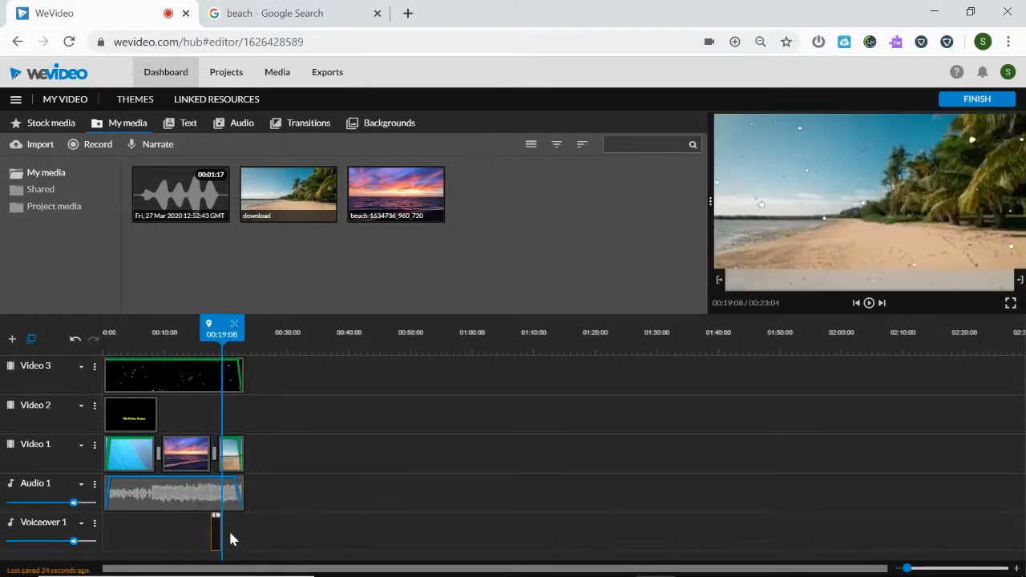
pyautogui.moveTo(215, 538); pyautogui.dragTo(105, 535)
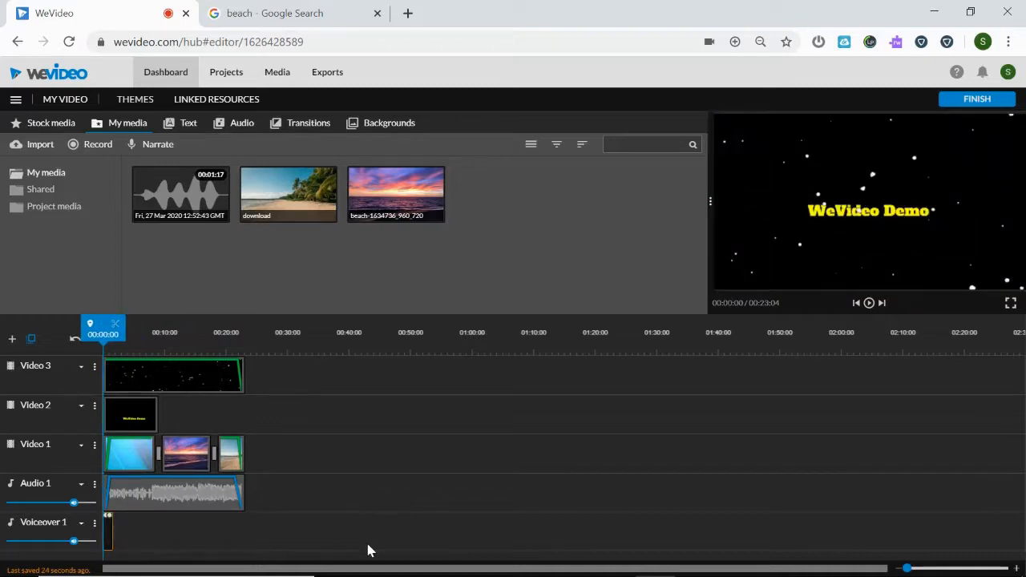
# Start a new screen-only recording for My media and allow WeVideo to store files on this device
pyautogui.click(105, 145)
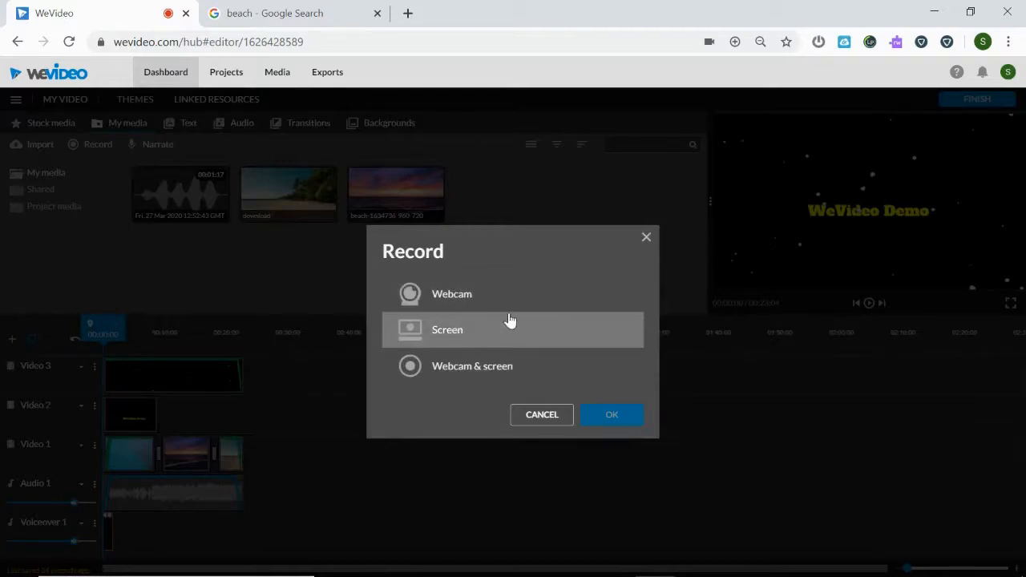
pyautogui.click(645, 238)
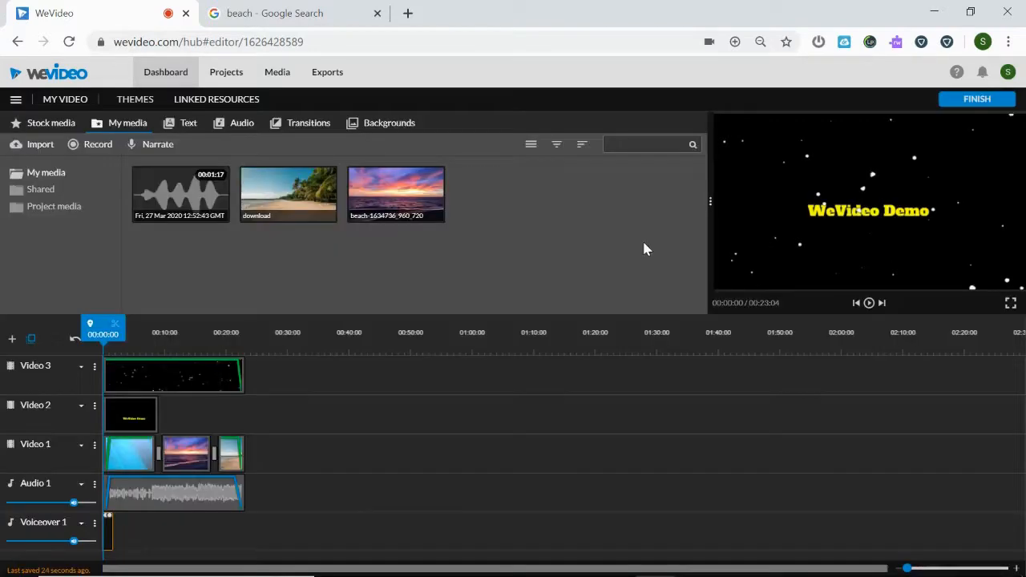
pyautogui.click(100, 147)
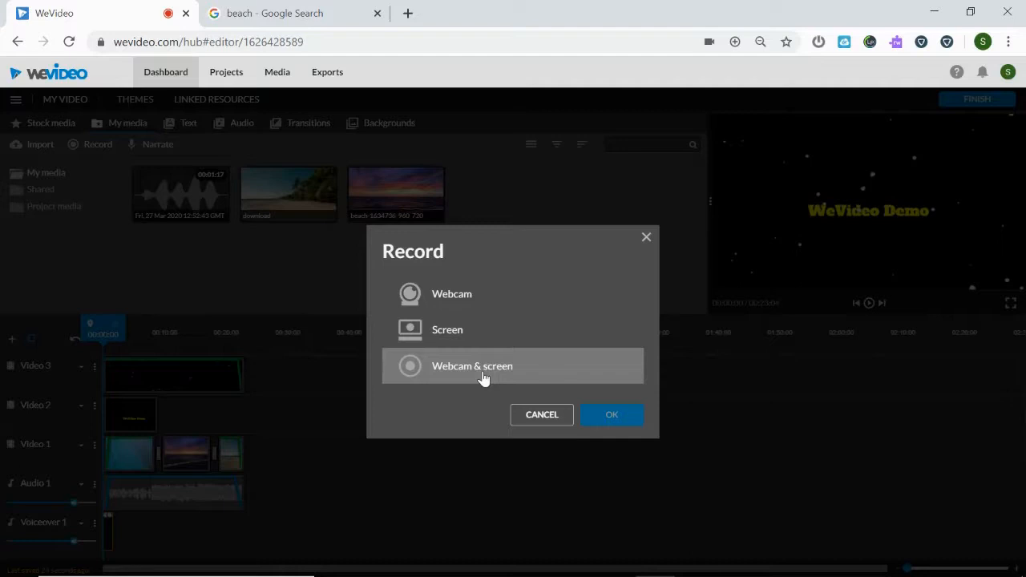
pyautogui.click(460, 329)
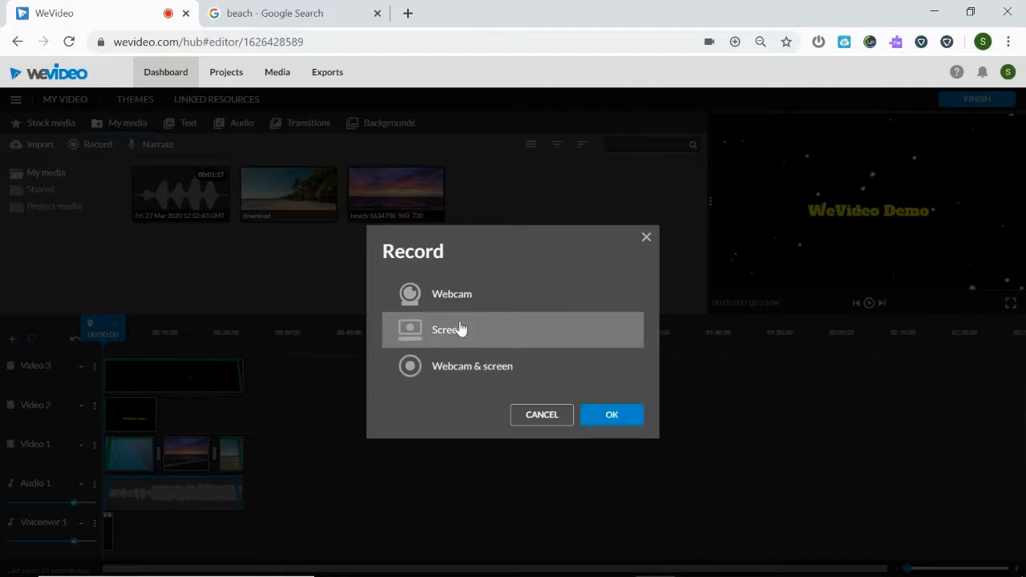
pyautogui.click(616, 420)
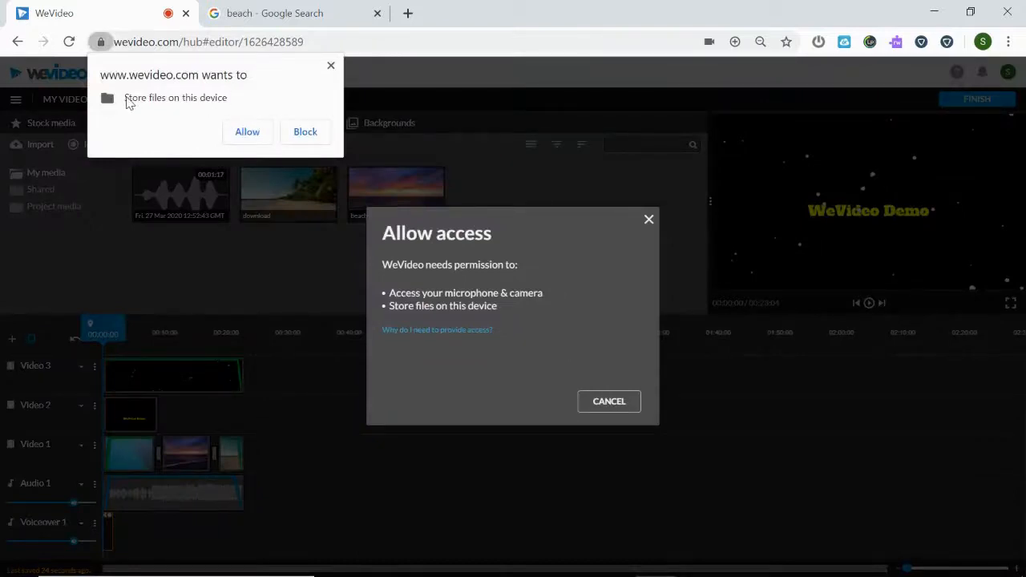
pyautogui.click(248, 133)
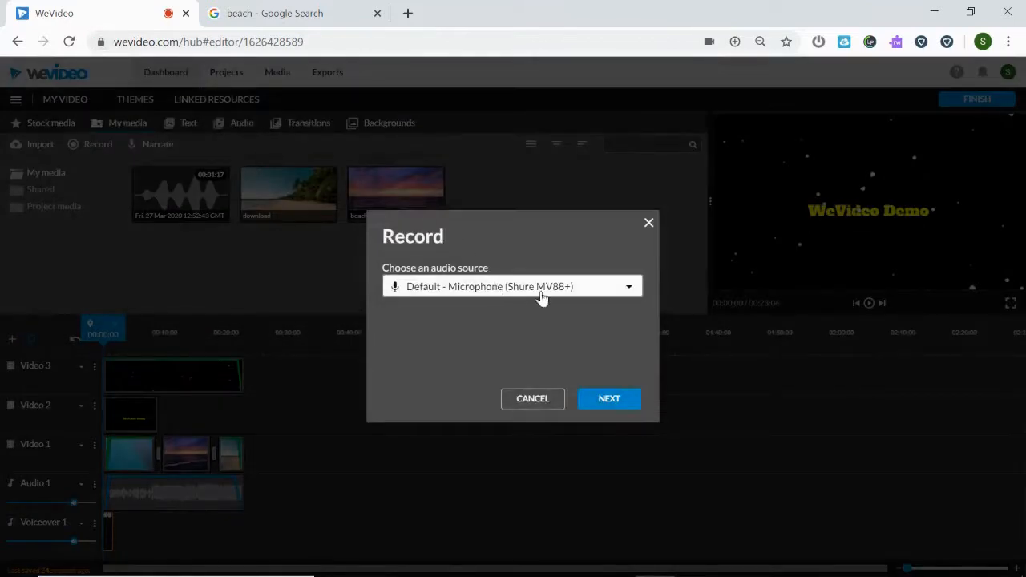
# Record the entire screen for about one second with the default Shure MV88+ microphone as audio source, and save the recording
pyautogui.click(614, 295)
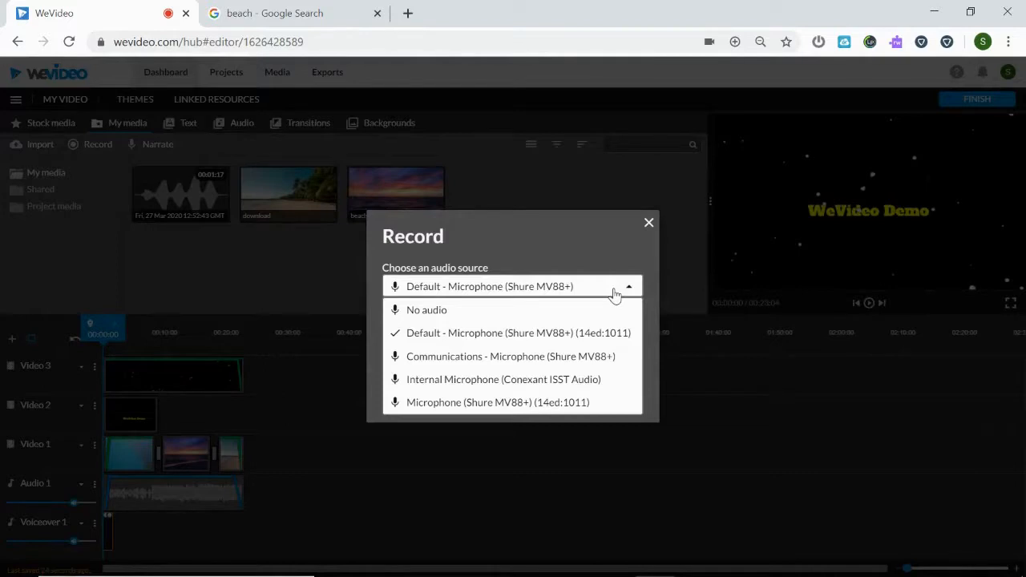
pyautogui.click(614, 294)
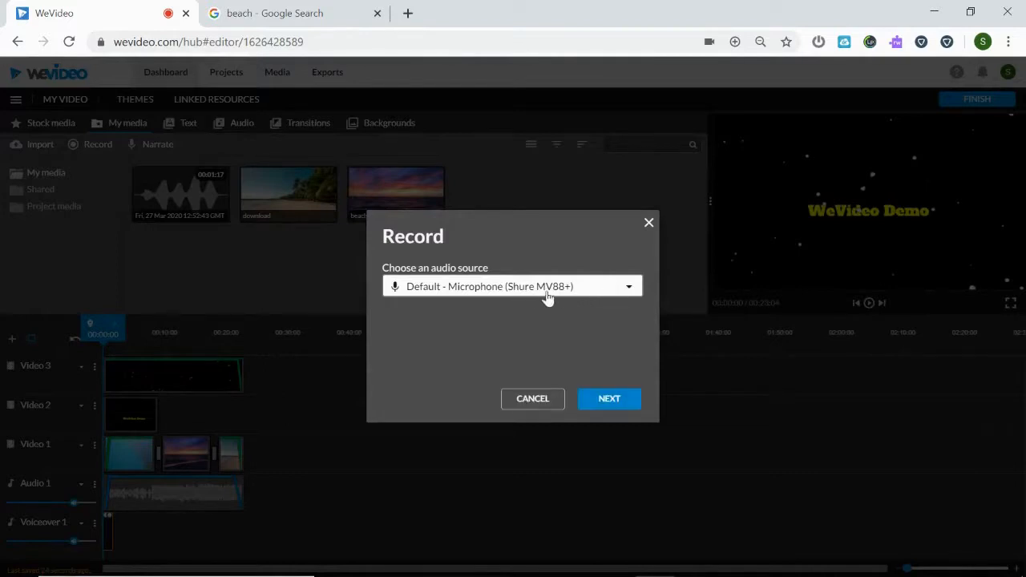
pyautogui.click(583, 405)
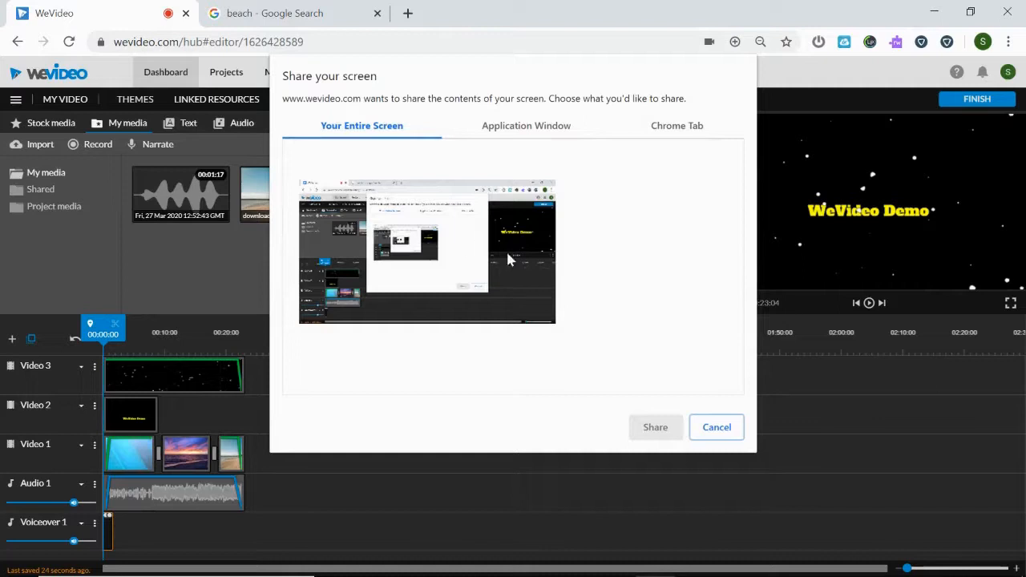
pyautogui.click(479, 250)
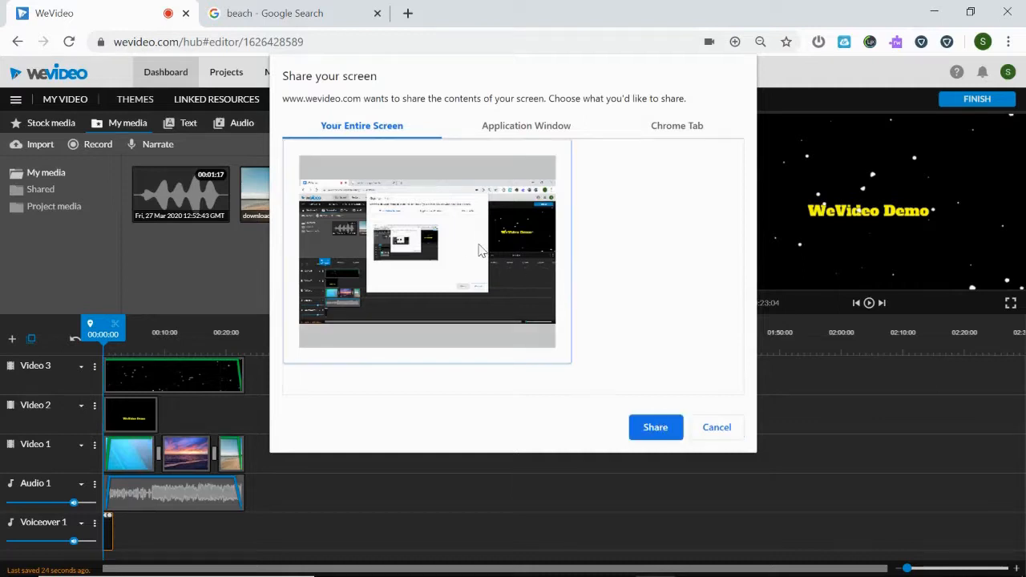
pyautogui.click(673, 431)
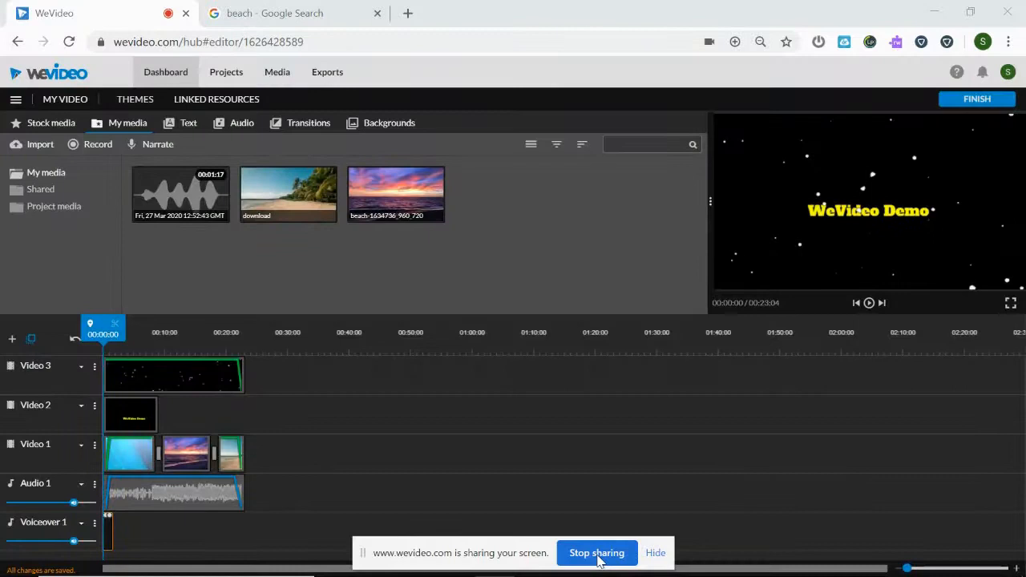
pyautogui.click(597, 553)
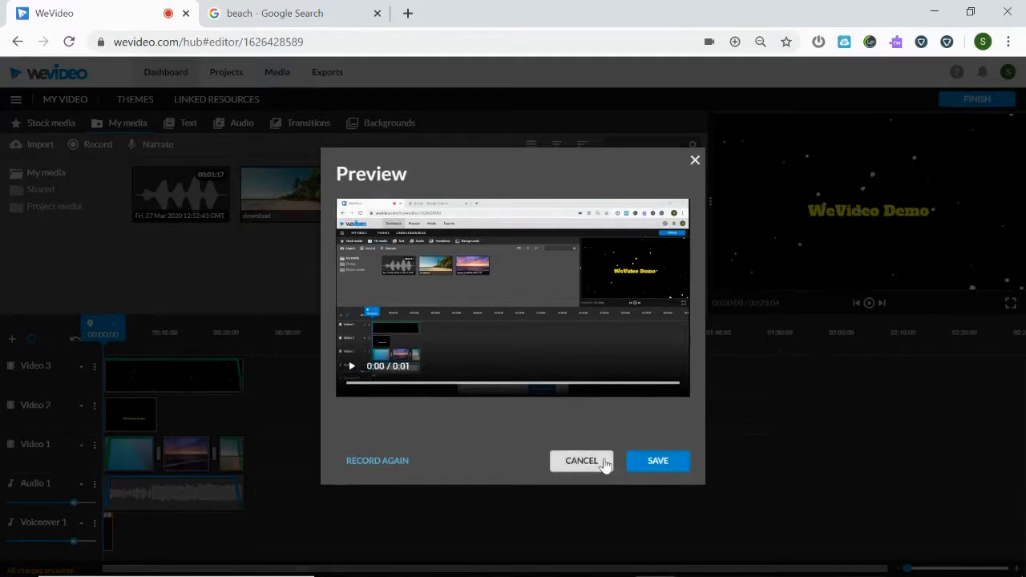
pyautogui.click(639, 463)
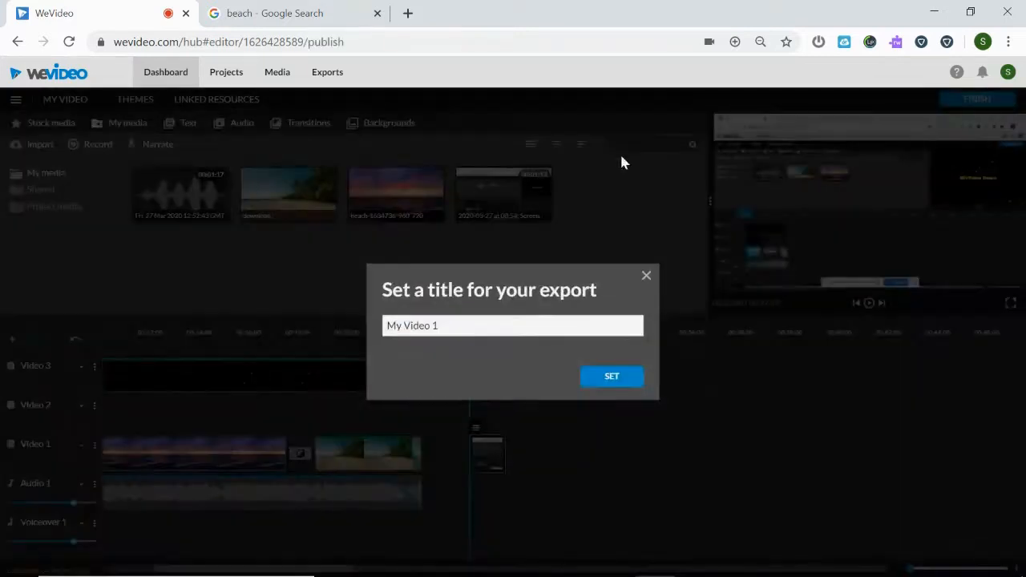
# Set the export title to "WEVideo Demo"
pyautogui.click(493, 319)
pyautogui.press('BackSpace')
pyautogui.press('BackSpace')
pyautogui.press('BackSpace')
pyautogui.press('BackSpace')
pyautogui.press('BackSpace')
pyautogui.press('BackSpace')
pyautogui.press('BackSpace')
pyautogui.press('BackSpace')
pyautogui.press('BackSpace')
pyautogui.write('WEVideo Demo')
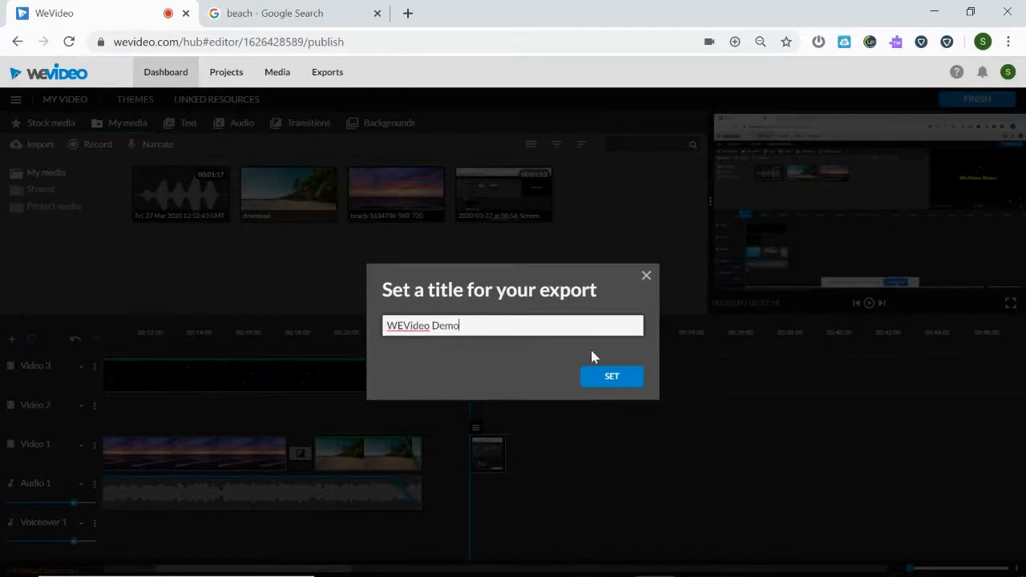
pyautogui.click(614, 381)
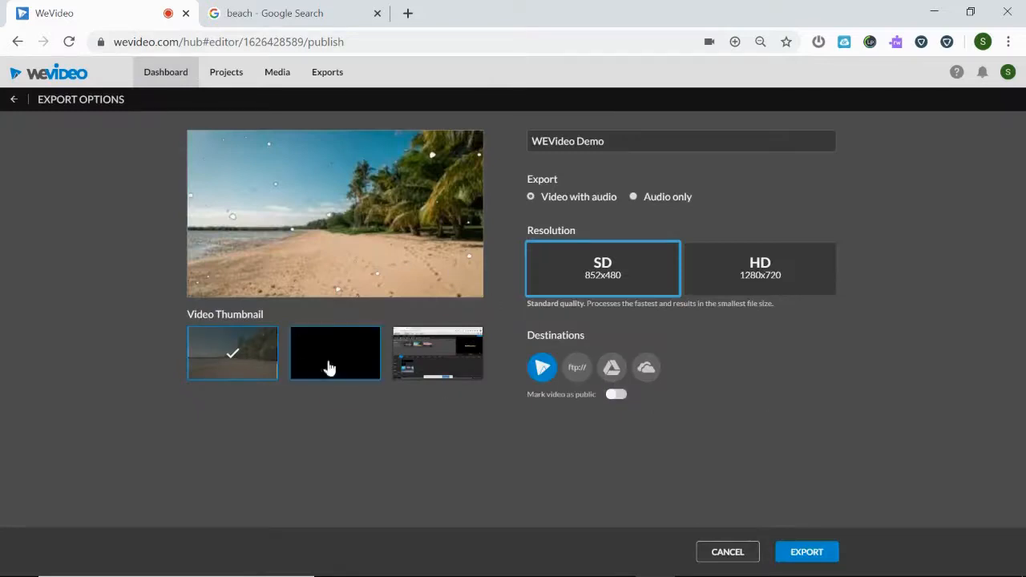
# Choose the palm beach image as video thumbnail and HD 1280x720 as export resolution
pyautogui.click(435, 351)
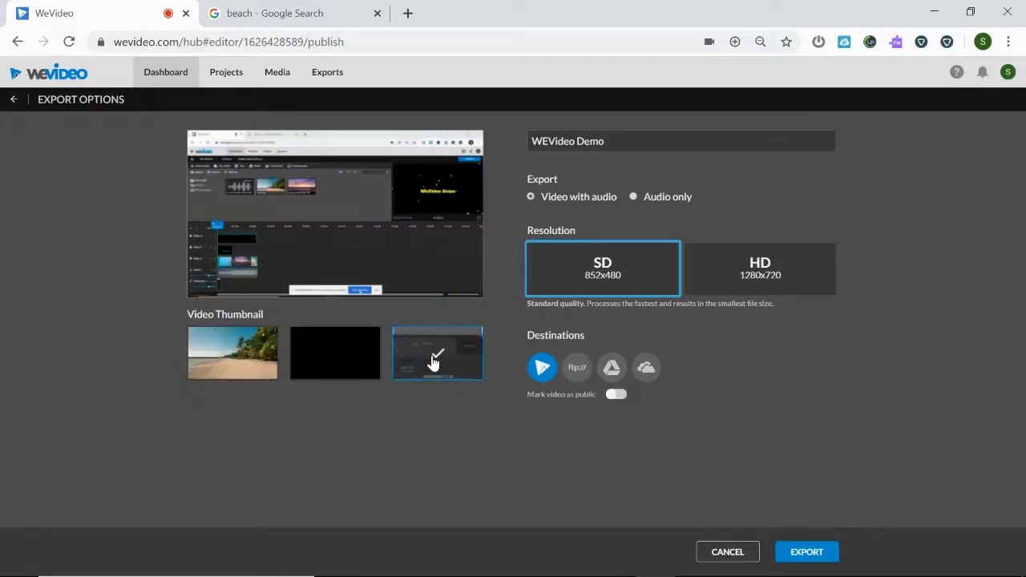
pyautogui.click(246, 368)
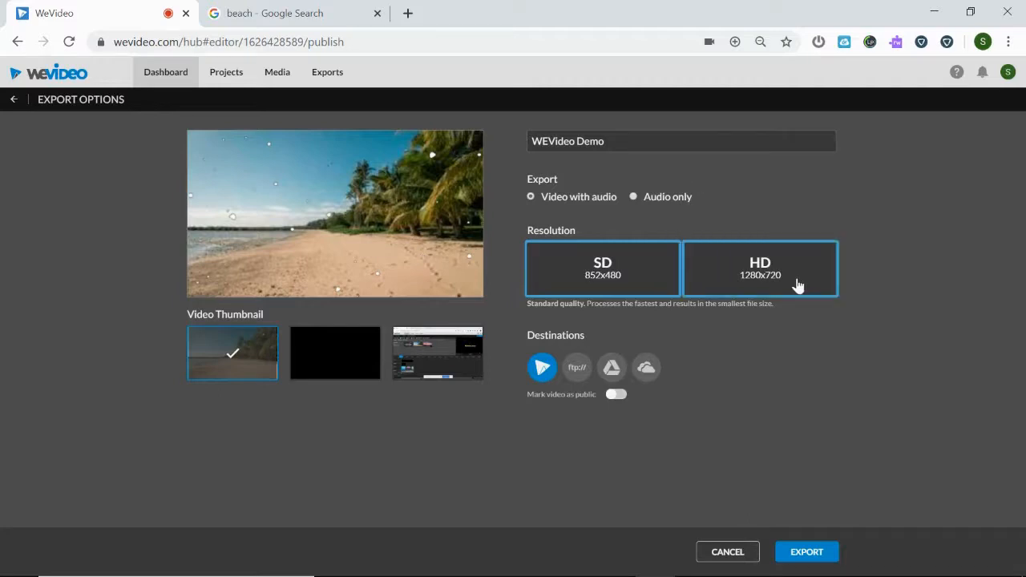
pyautogui.click(736, 286)
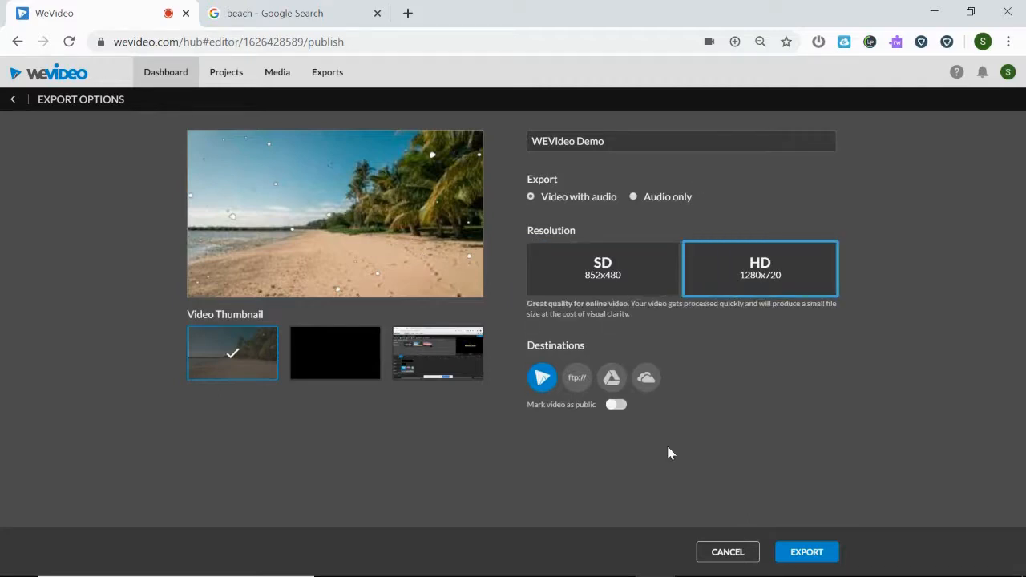
# Add Google Drive as an export destination, granting WeVideo access through the listed Google account, and export the video
pyautogui.click(611, 377)
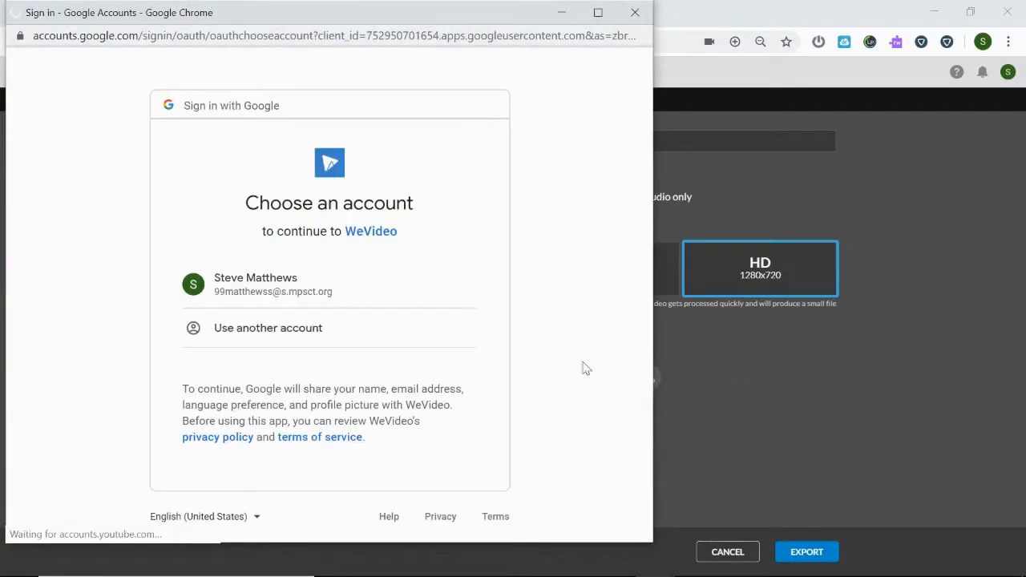
pyautogui.click(241, 294)
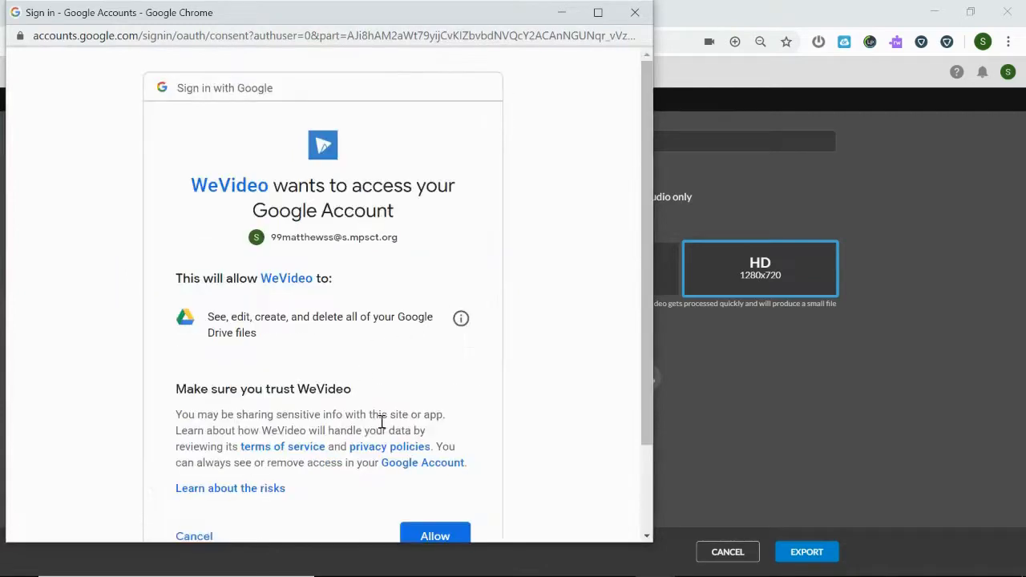
pyautogui.scroll(-1, 383, 425)
pyautogui.click(435, 476)
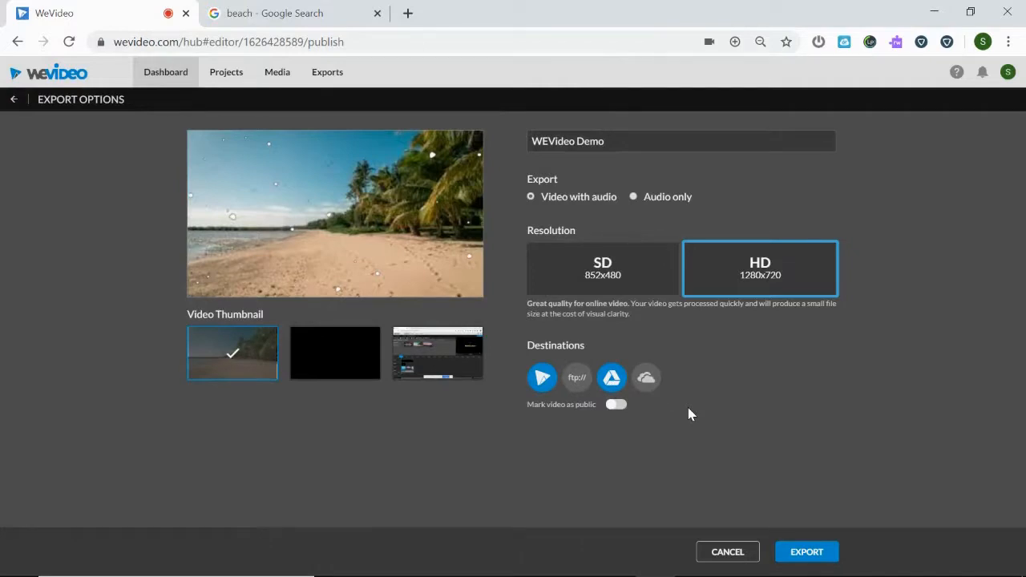
pyautogui.click(617, 387)
pyautogui.click(808, 552)
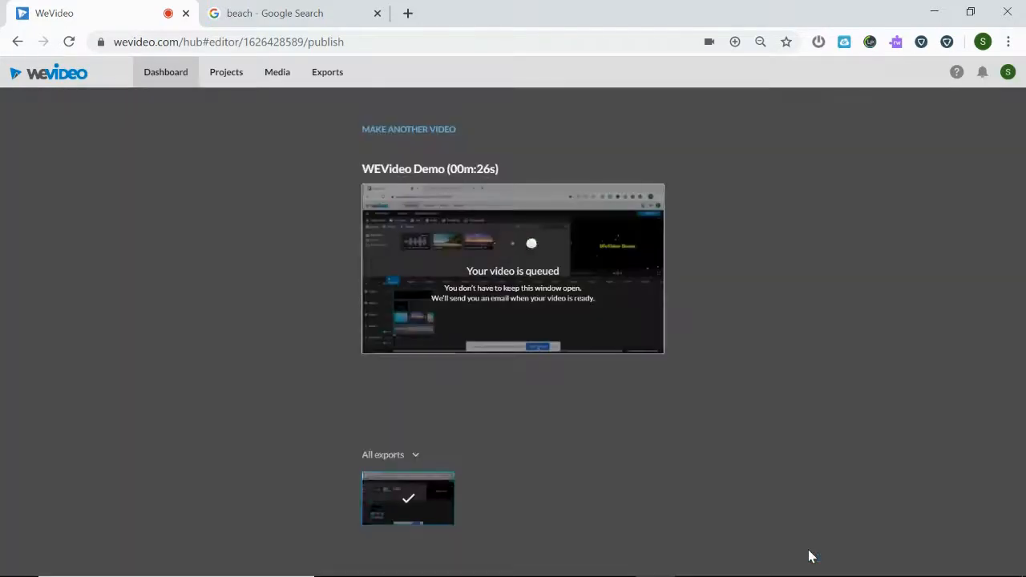